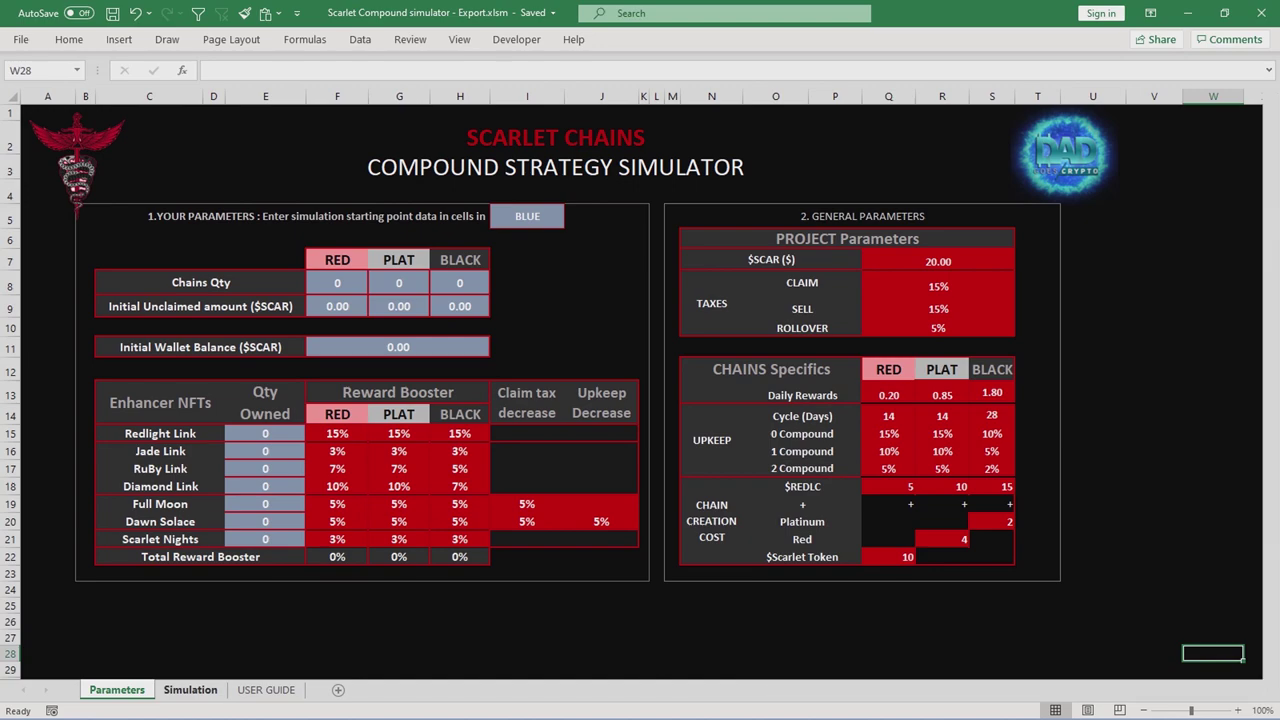
Look over the Simulation and USER GUIDE sheets of the workbook, finishing on the USER GUIDE.
key("ctrl+Page_Down")
key("ctrl+Page_Down")
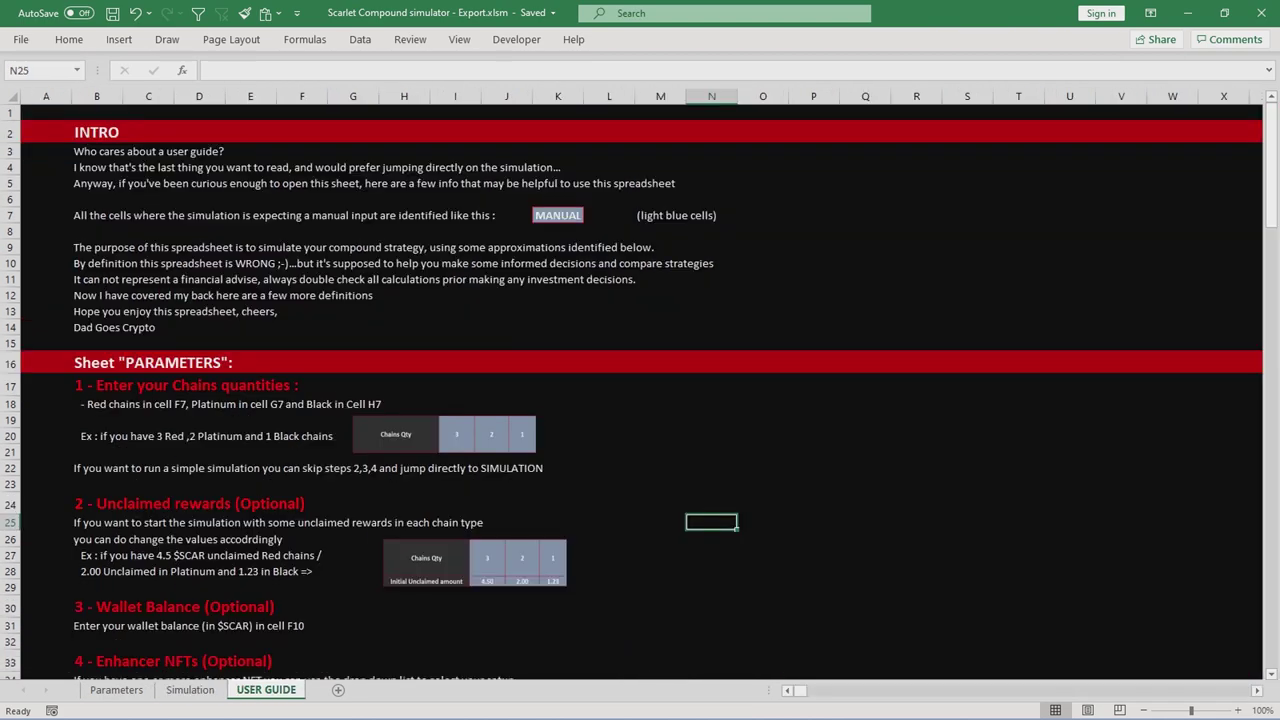
key("ctrl+Page_Up")
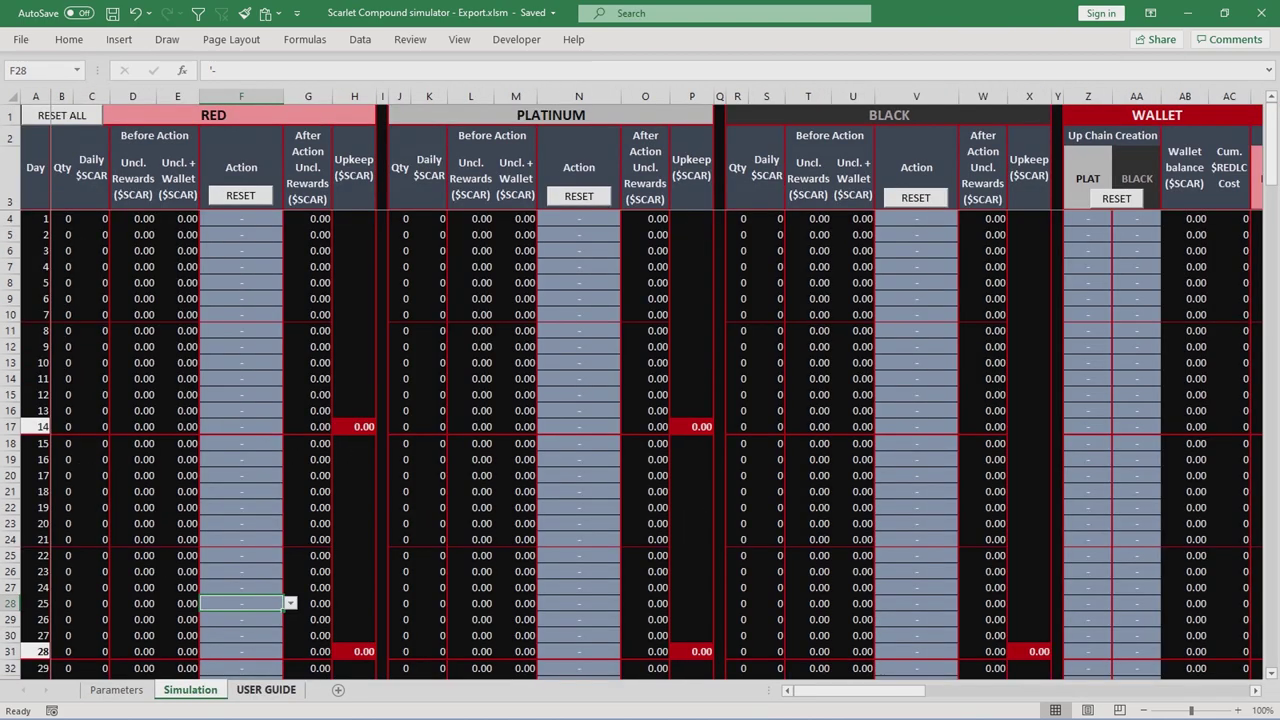
key("ctrl+Page_Down")
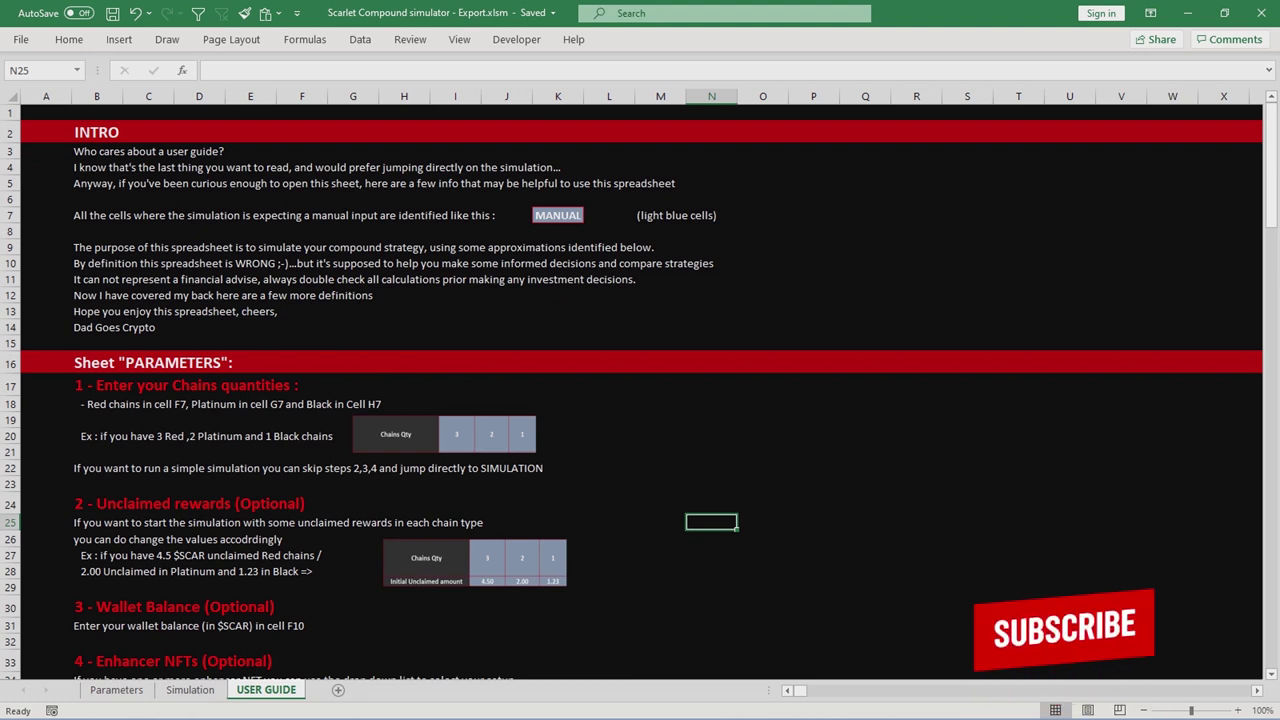
Examine the user guide's INTRO, the PARAMETERS and SIMULATION headings, and the instructions for entering parameters.
left_click(97, 132)
key("ctrl+a")
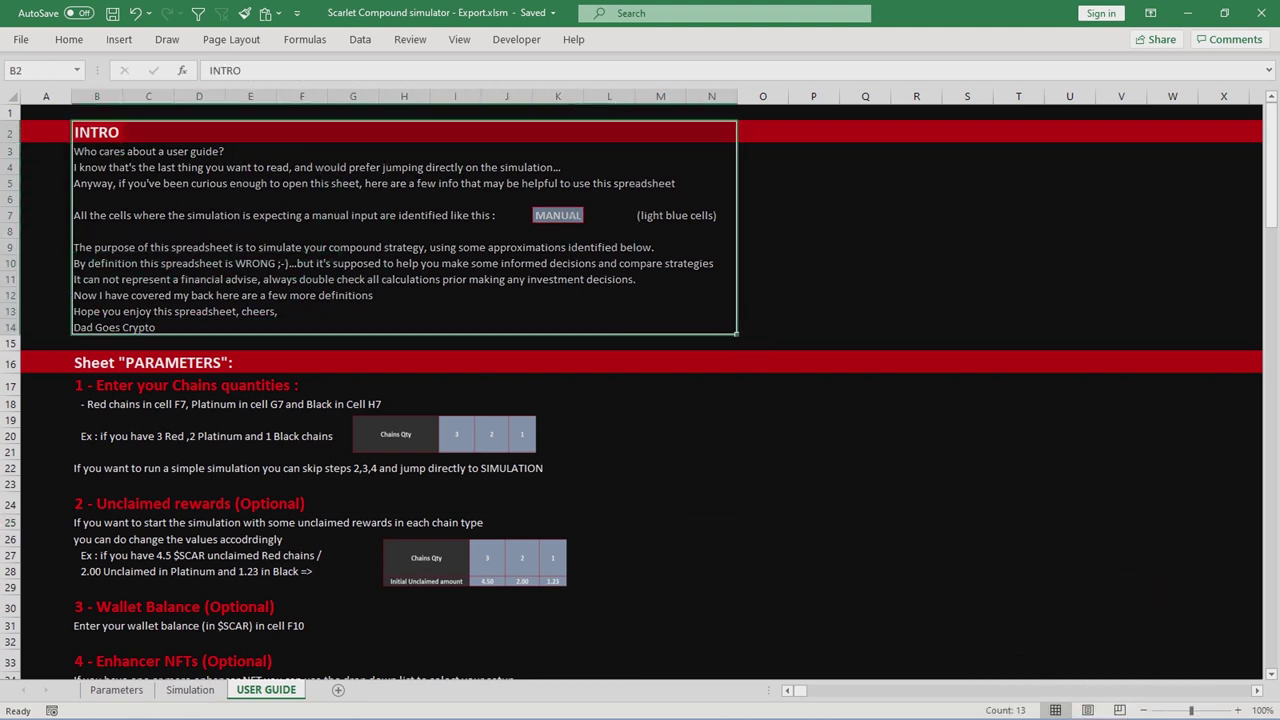
left_click(120, 363)
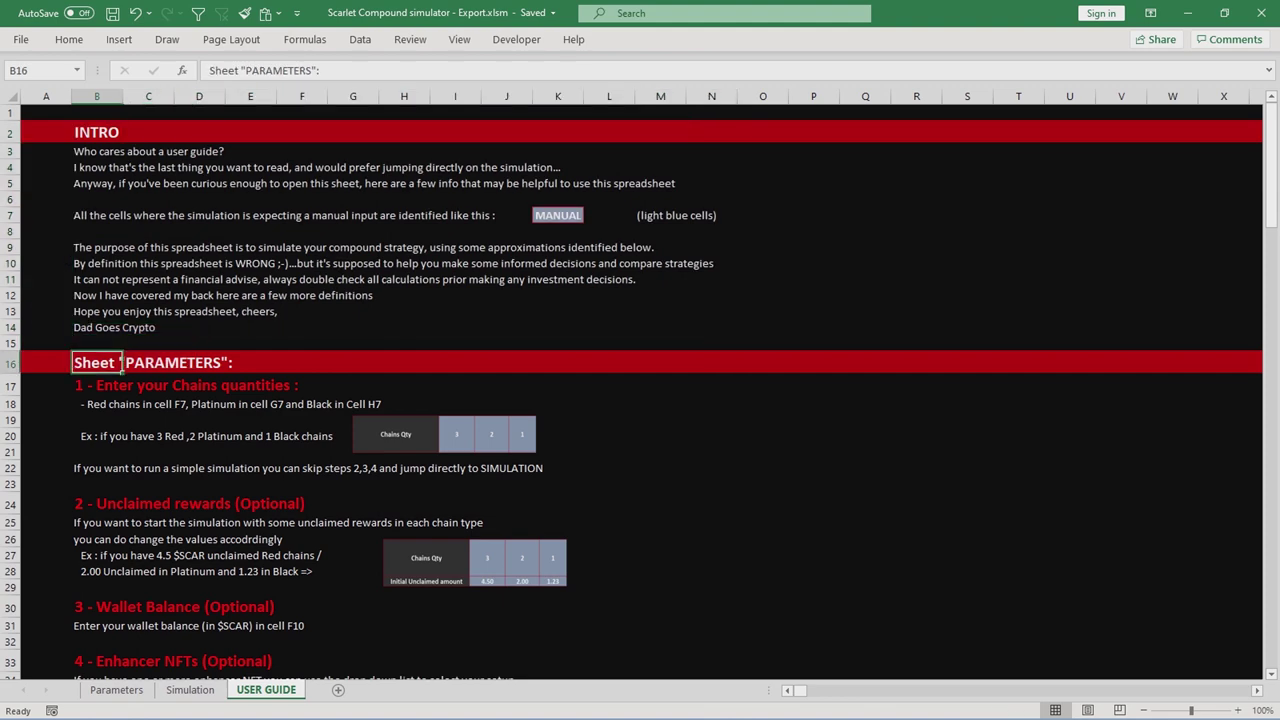
left_click(222, 364)
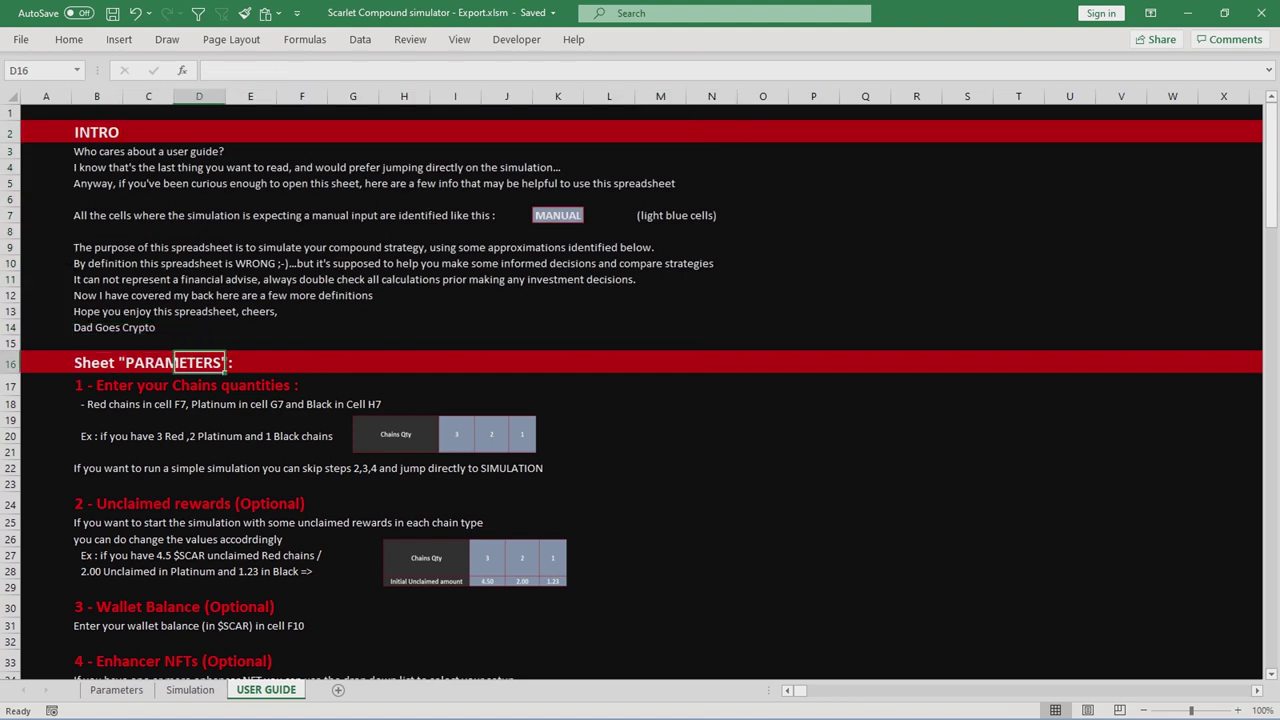
scroll(222, 364, "down", 12)
left_click(100, 244)
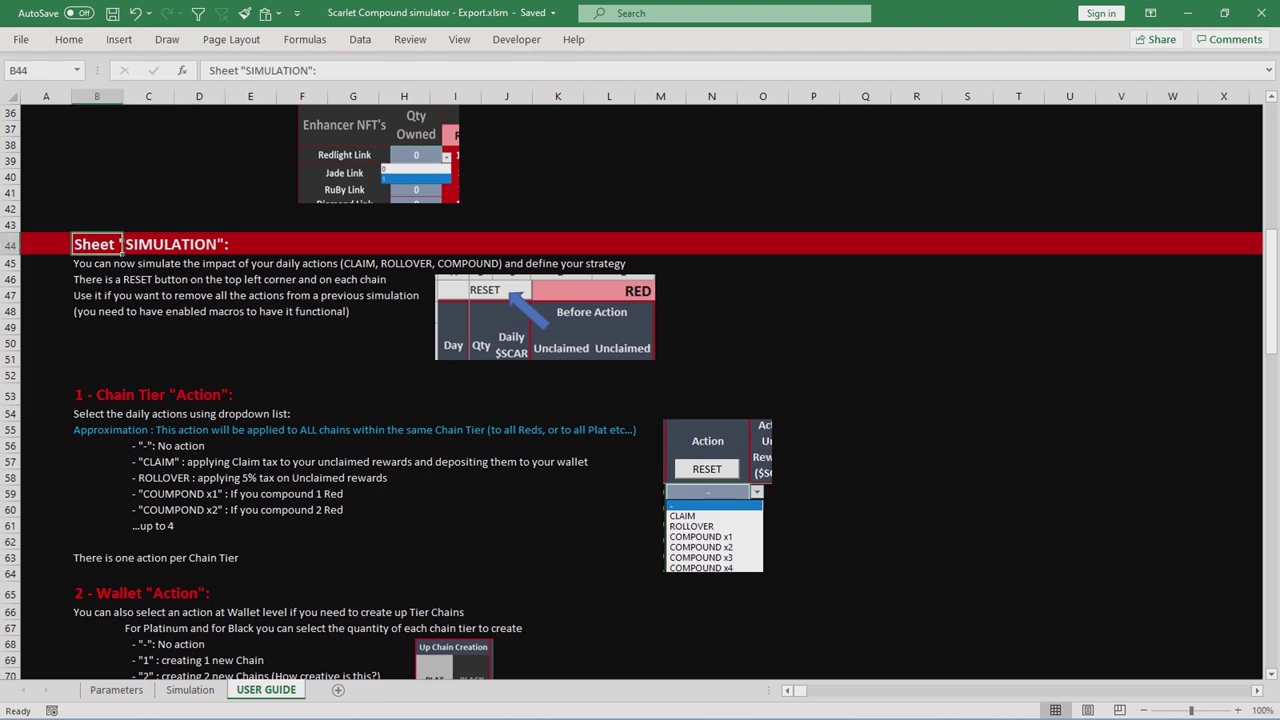
left_click_drag(100, 244, 202, 244)
scroll(202, 244, "up", 10)
left_click_drag(97, 299, 660, 594)
Examine the guide's SIMULATION instructions on Chain Tier actions, Wallet actions, column definitions and upkeep approximations.
scroll(660, 594, "down", 1)
scroll(660, 594, "down", 11)
left_click_drag(97, 315, 660, 478)
scroll(684, 480, "down", 8)
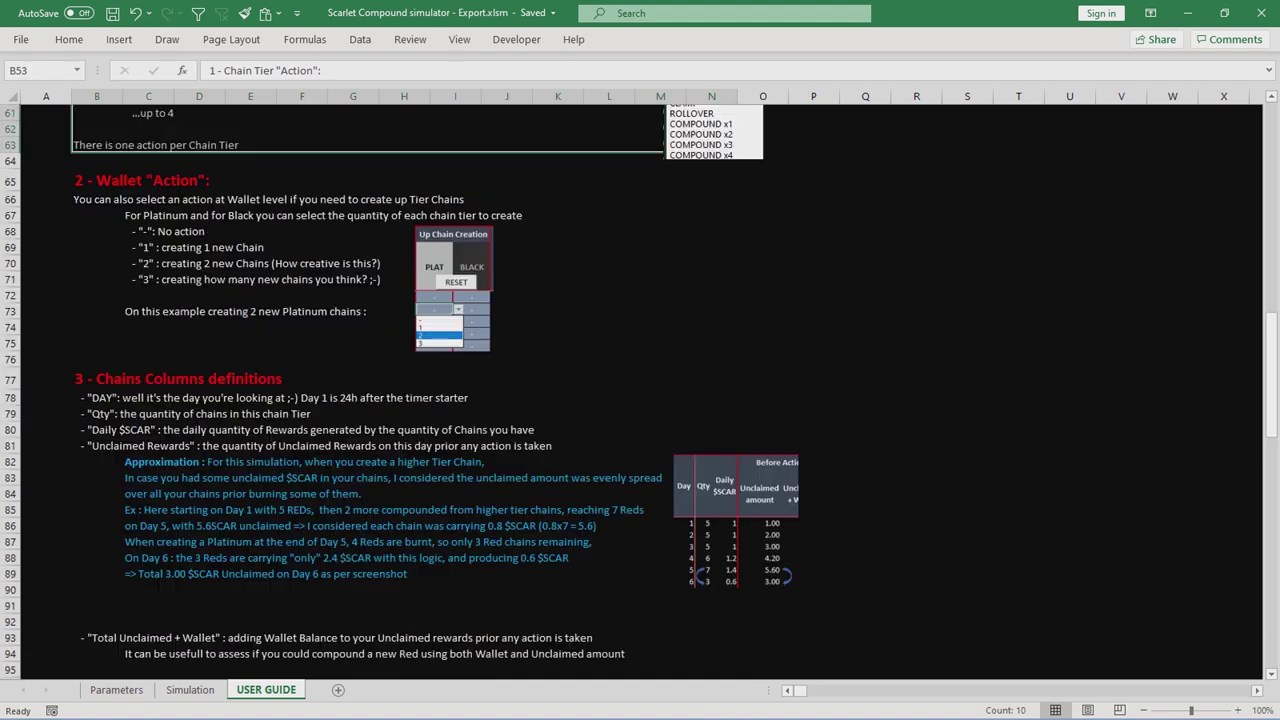
left_click(200, 292)
left_click(148, 391)
scroll(148, 391, "down", 7)
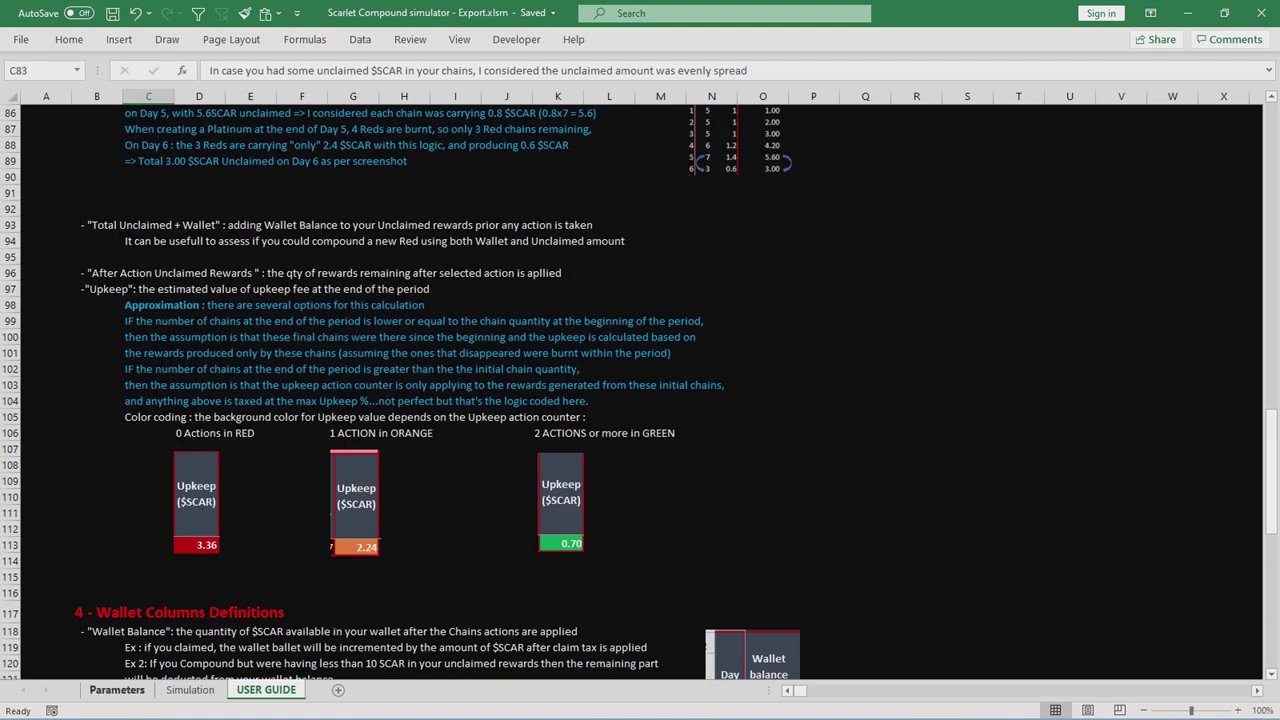
Review the blue input cells on the Parameters sheet: chain quantities, unclaimed amounts, wallet balance and enhancer NFT quantities.
left_click(116, 689)
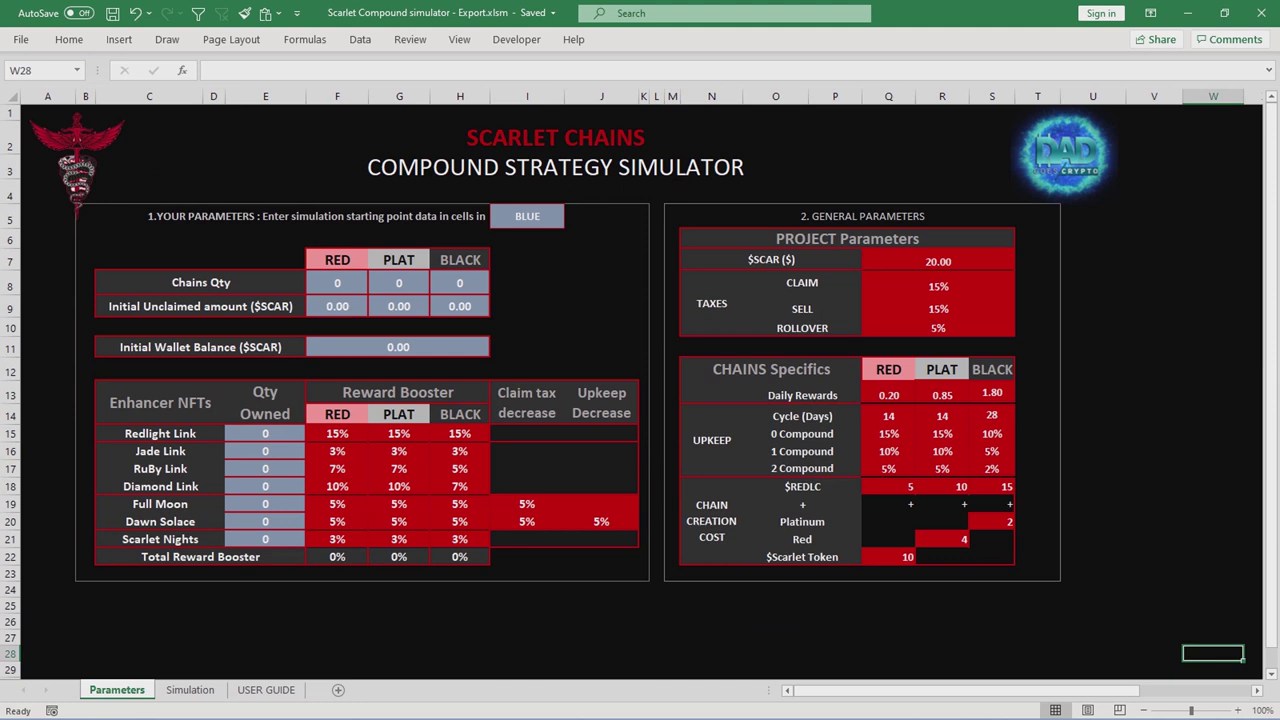
left_click(527, 217)
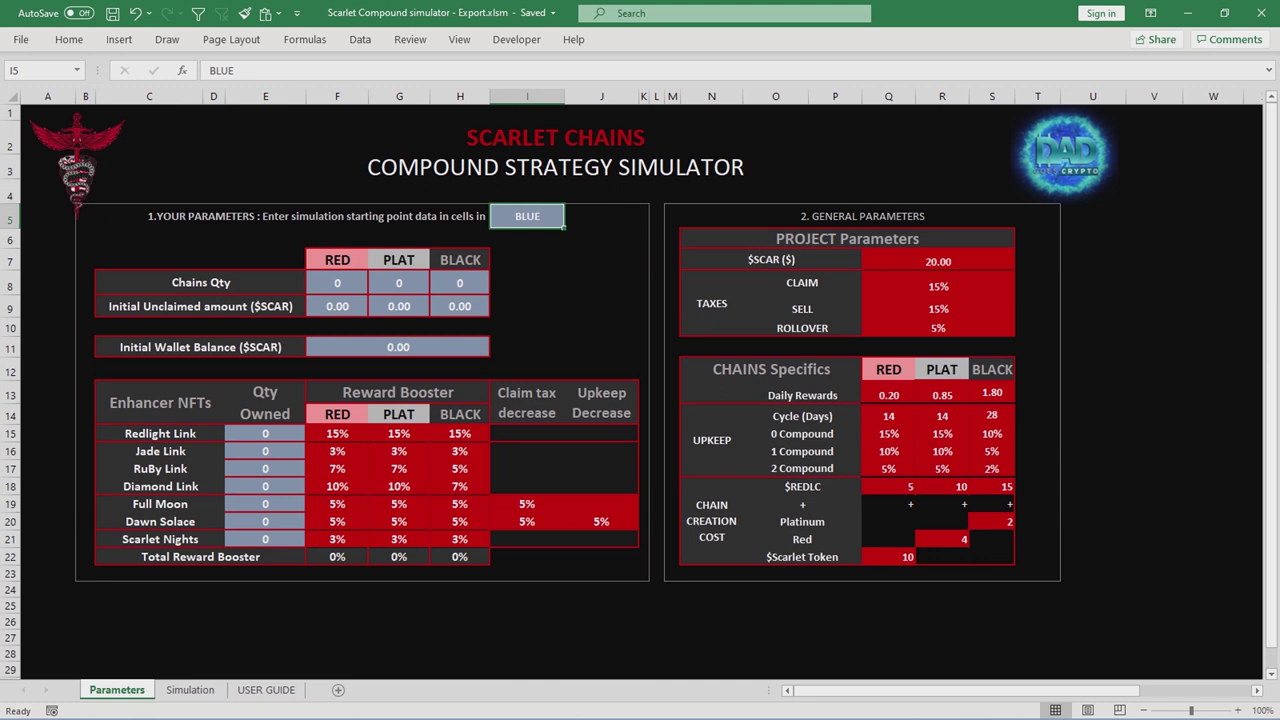
left_click(337, 283)
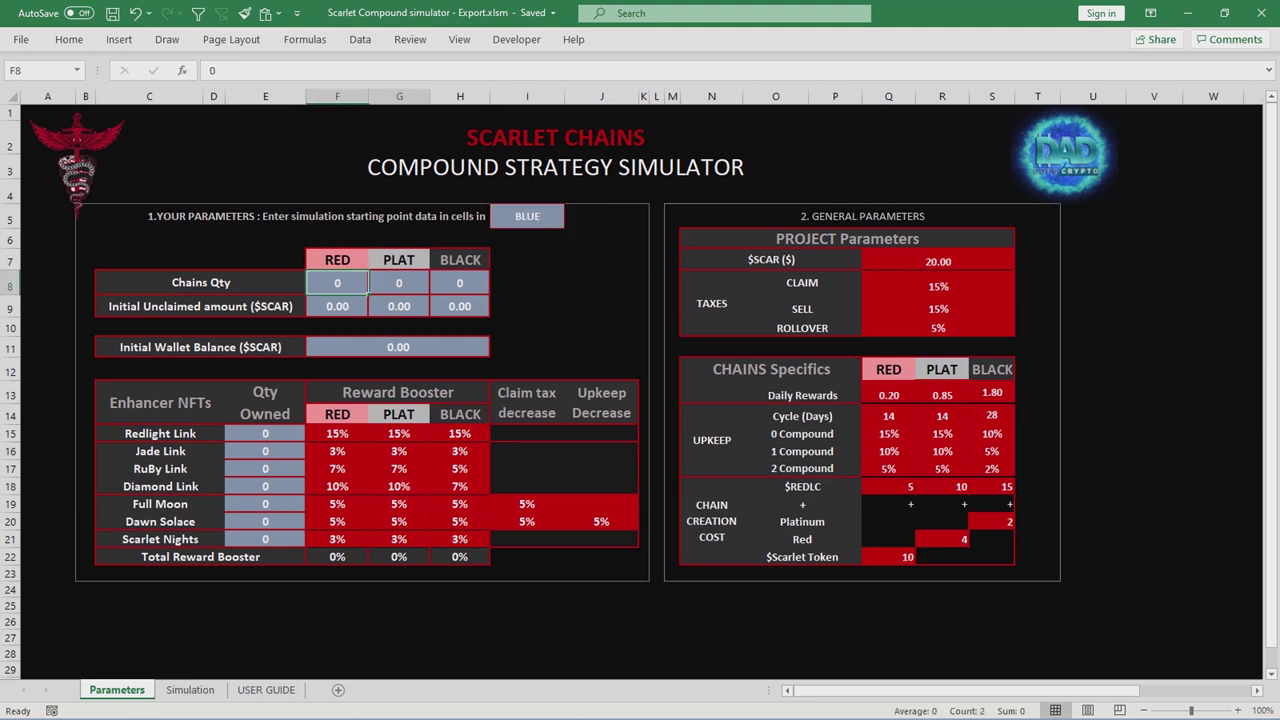
key("shift+Right")
key("shift+Right")
key("shift+Down")
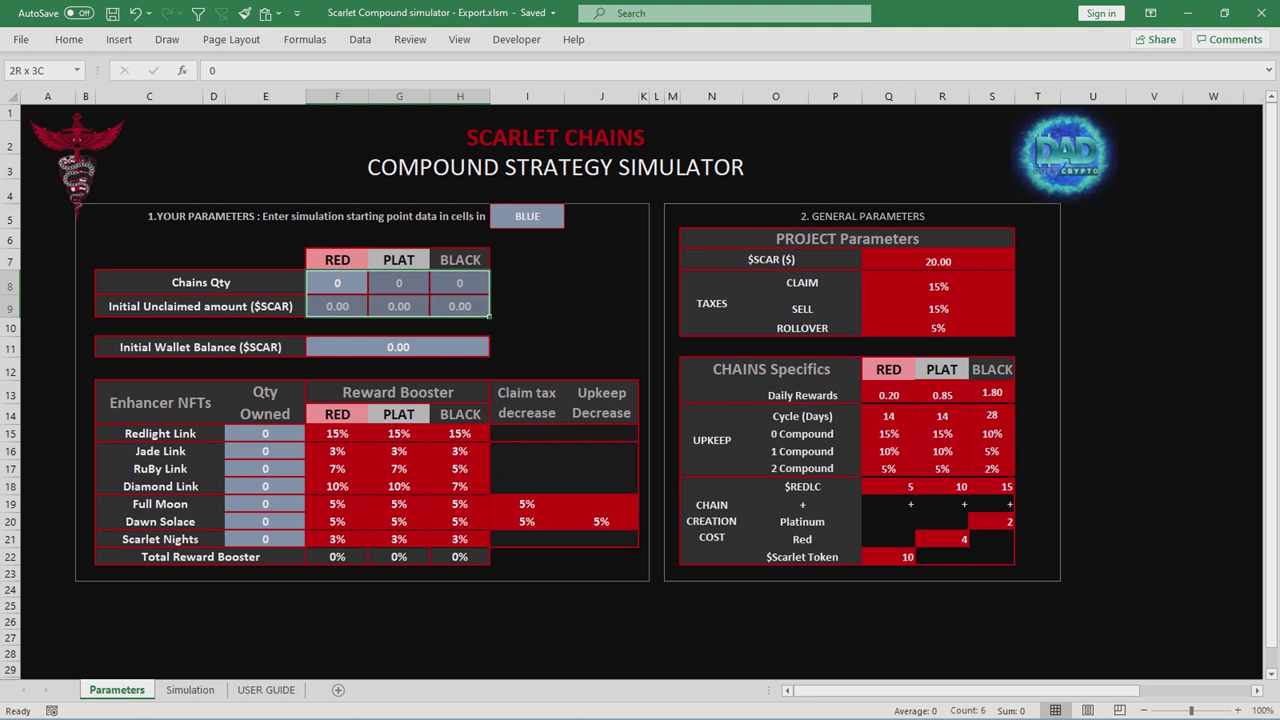
left_click(398, 347)
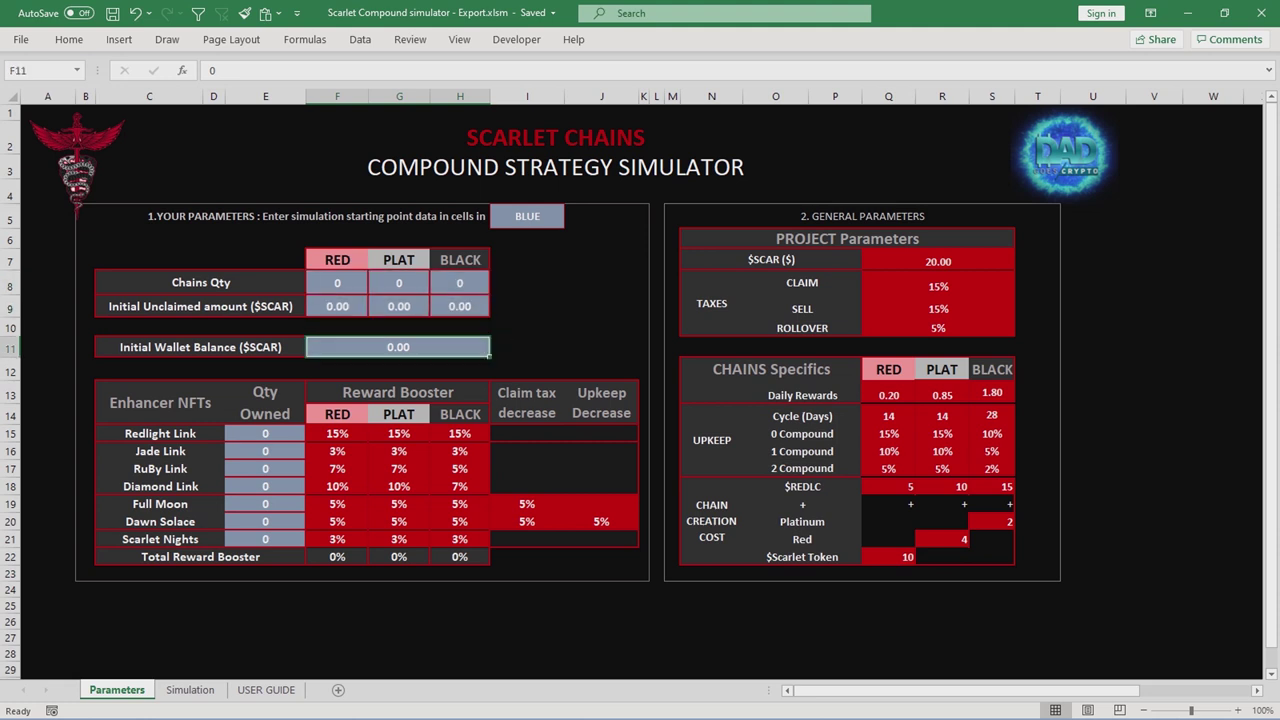
left_click_drag(265, 433, 265, 539)
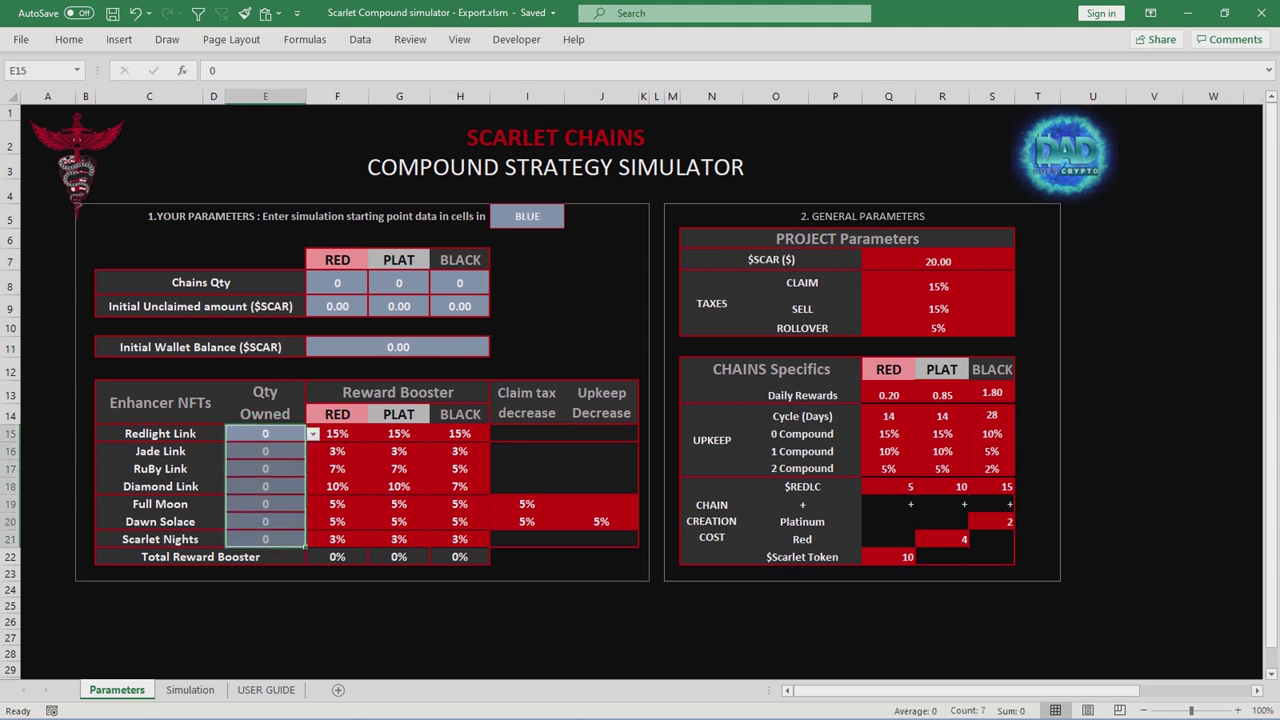
Review the reward booster percentages, the project price and taxes, and the chains' daily rewards and upkeep on the Parameters sheet.
left_click(601, 283)
left_click_drag(337, 433, 460, 539)
left_click_drag(938, 261, 938, 328)
left_click_drag(889, 395, 992, 469)
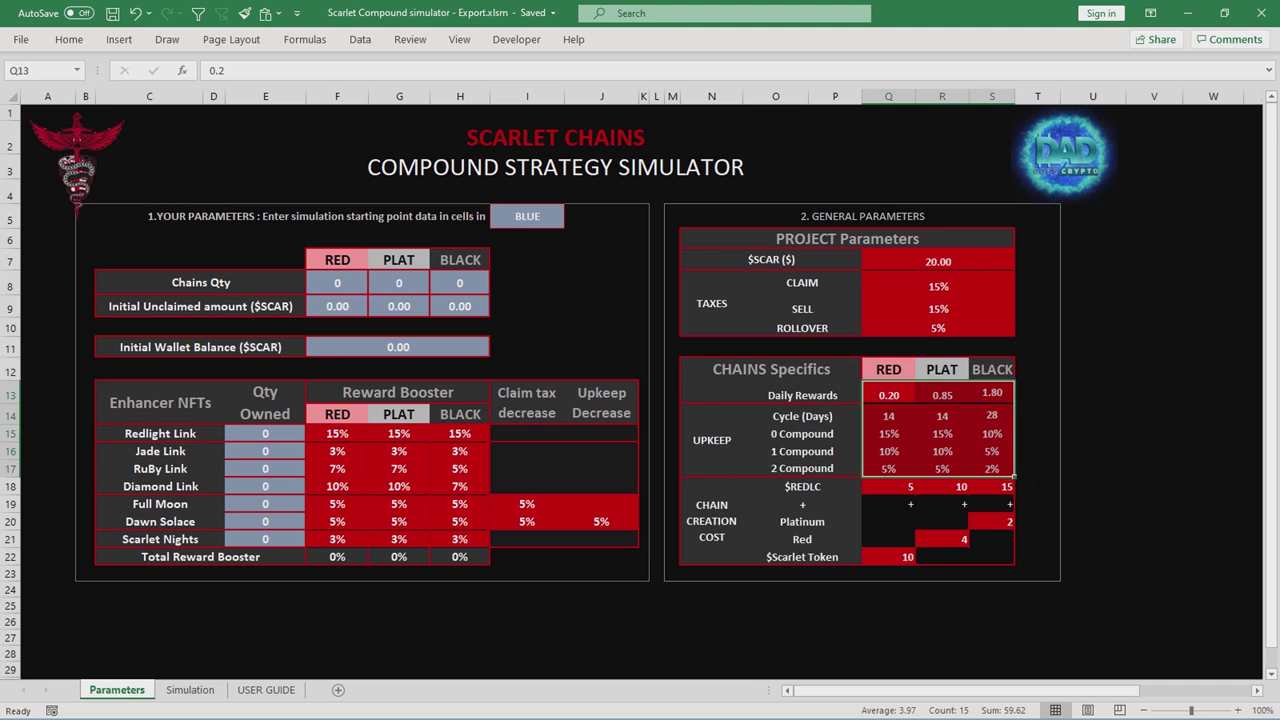
Set the Chains Qty to 5 for RED and 4 for PLAT.
left_click(337, 283)
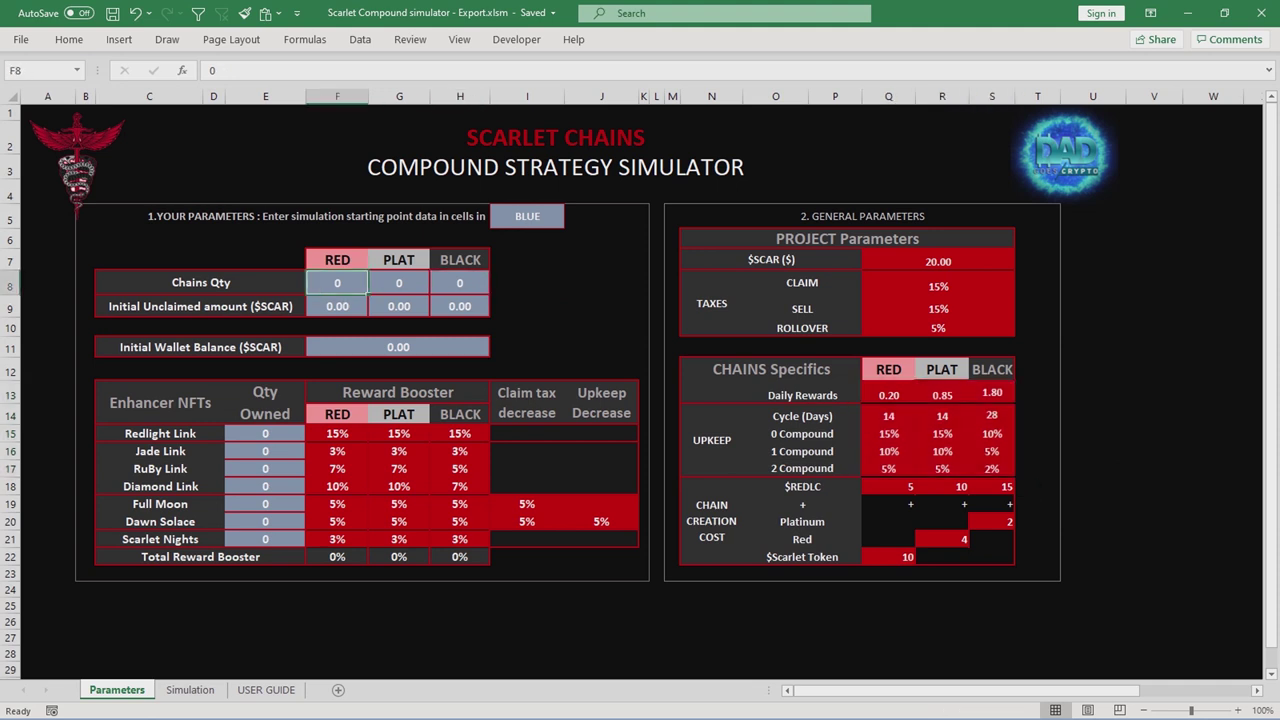
type("5")
key("Tab")
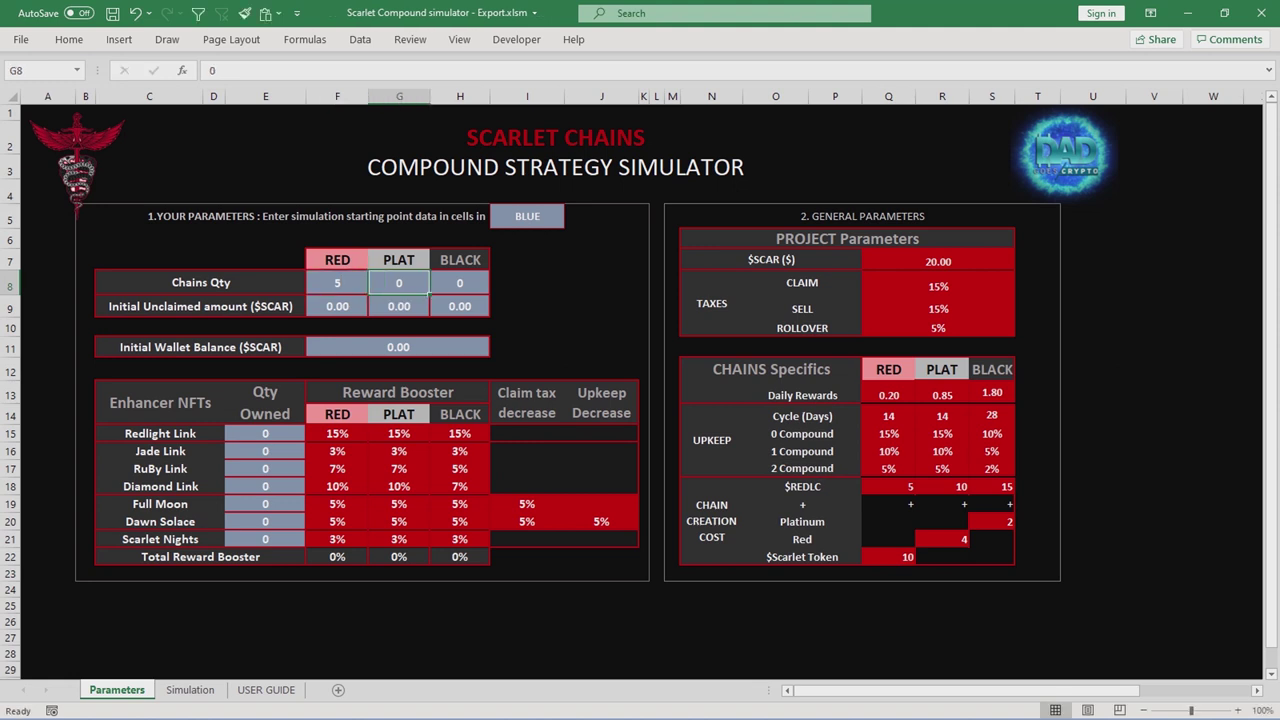
type("4")
key("Return")
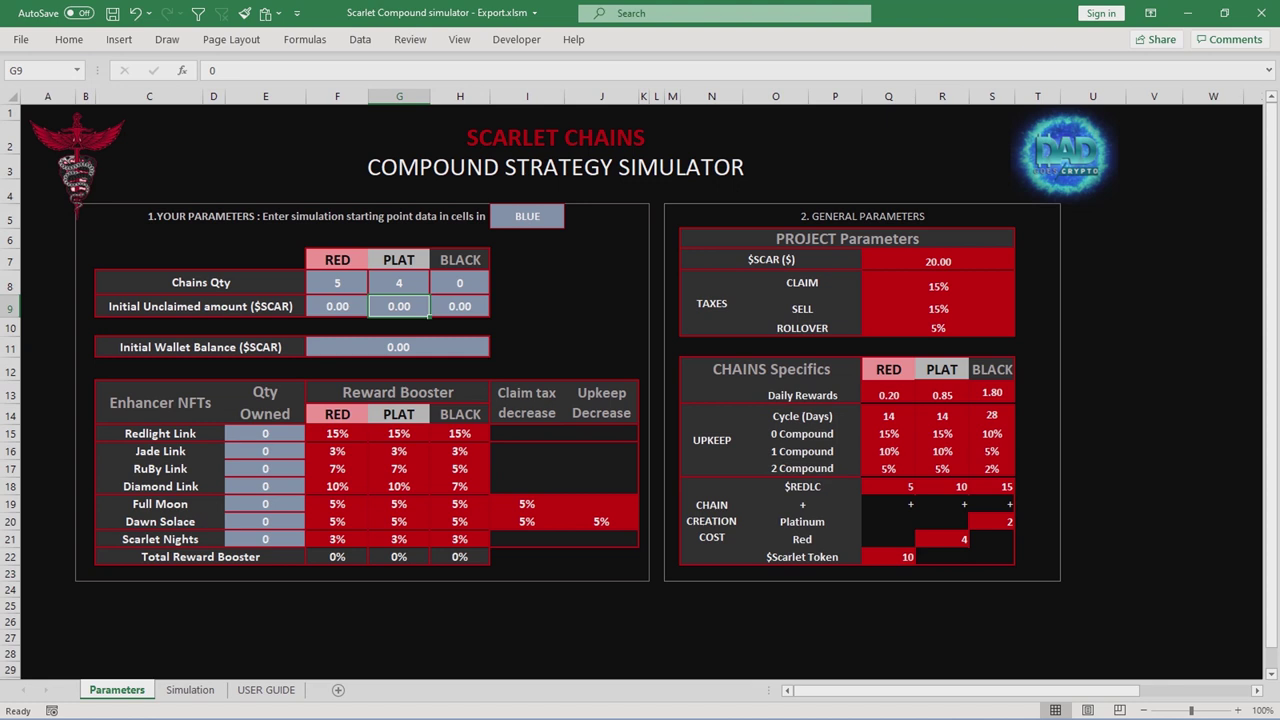
Try an Initial Unclaimed amount of 10 for the RED chains, and restore it to 0.
key("Left")
key("Right")
key("Right")
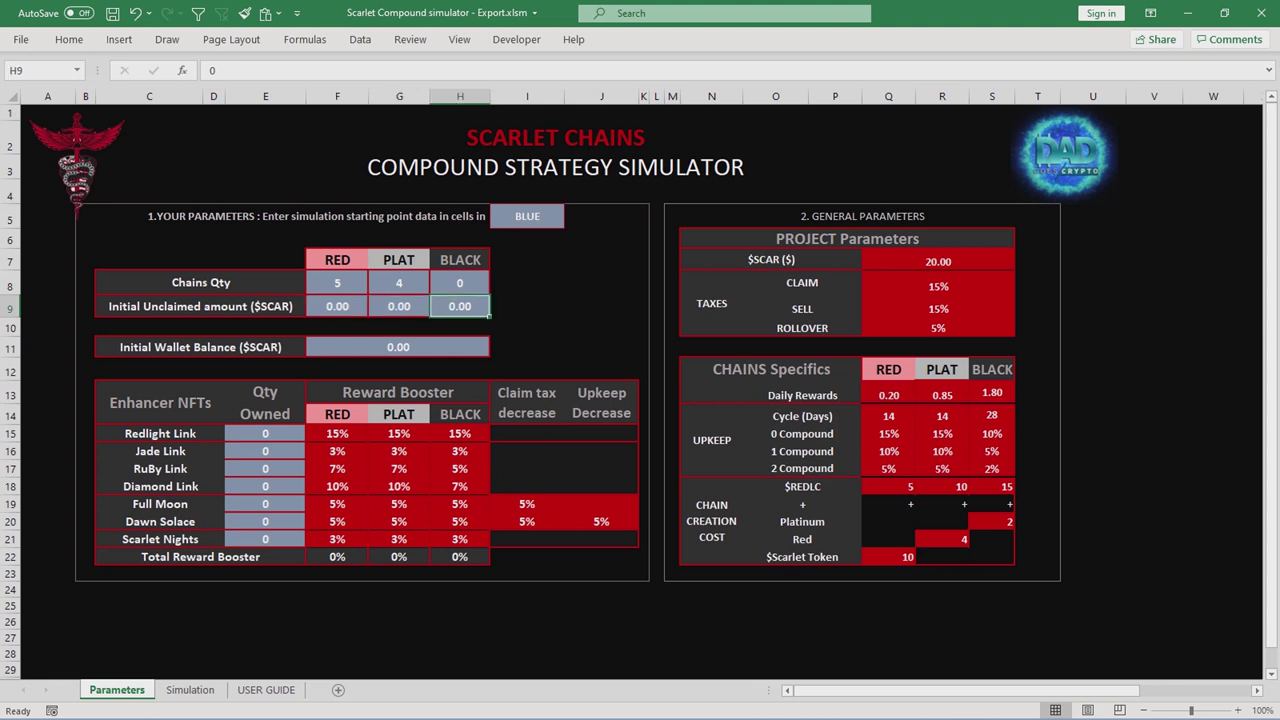
key("Left")
key("Left")
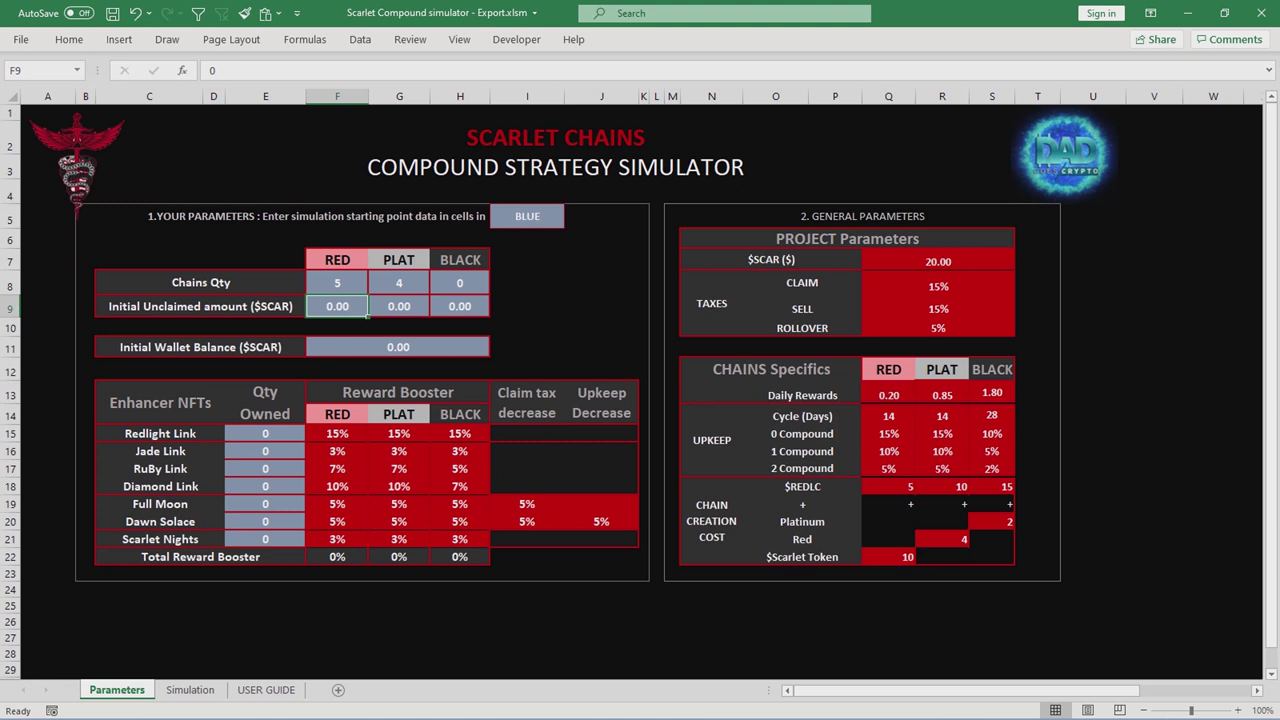
type("10")
key("Return")
key("Up")
type("0")
key("Return")
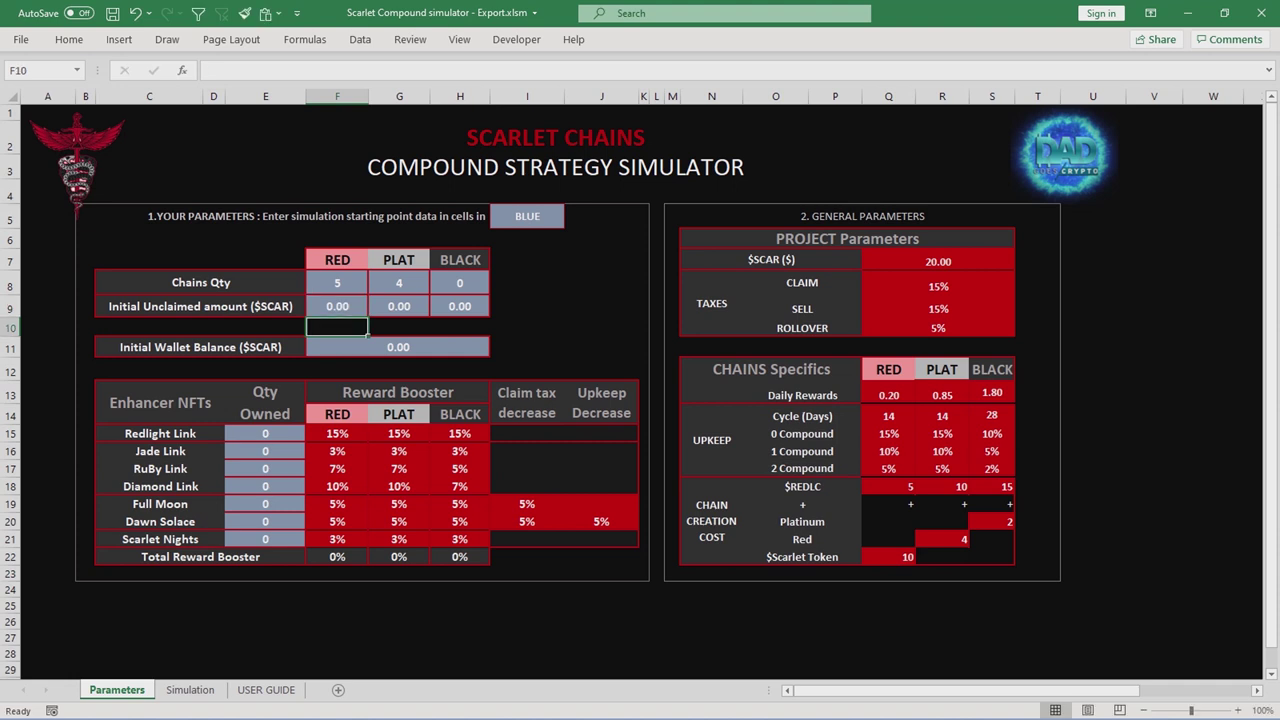
Try an Initial Wallet Balance of 5 $SCAR, and restore it to 0.
key("Down")
type("5")
key("Return")
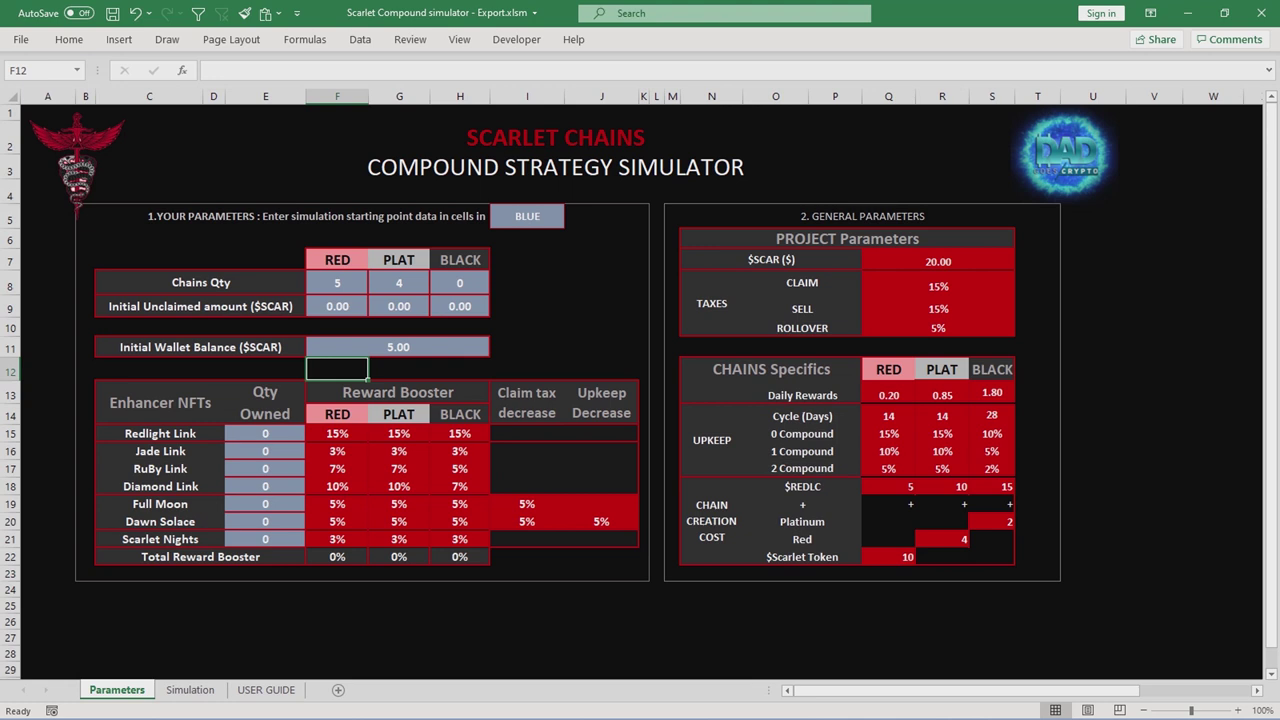
key("Up")
type("0")
key("Return")
Try a Redlight Link quantity of 1 and check its effect on the Total Reward Booster row.
left_click(265, 434)
left_click(313, 434)
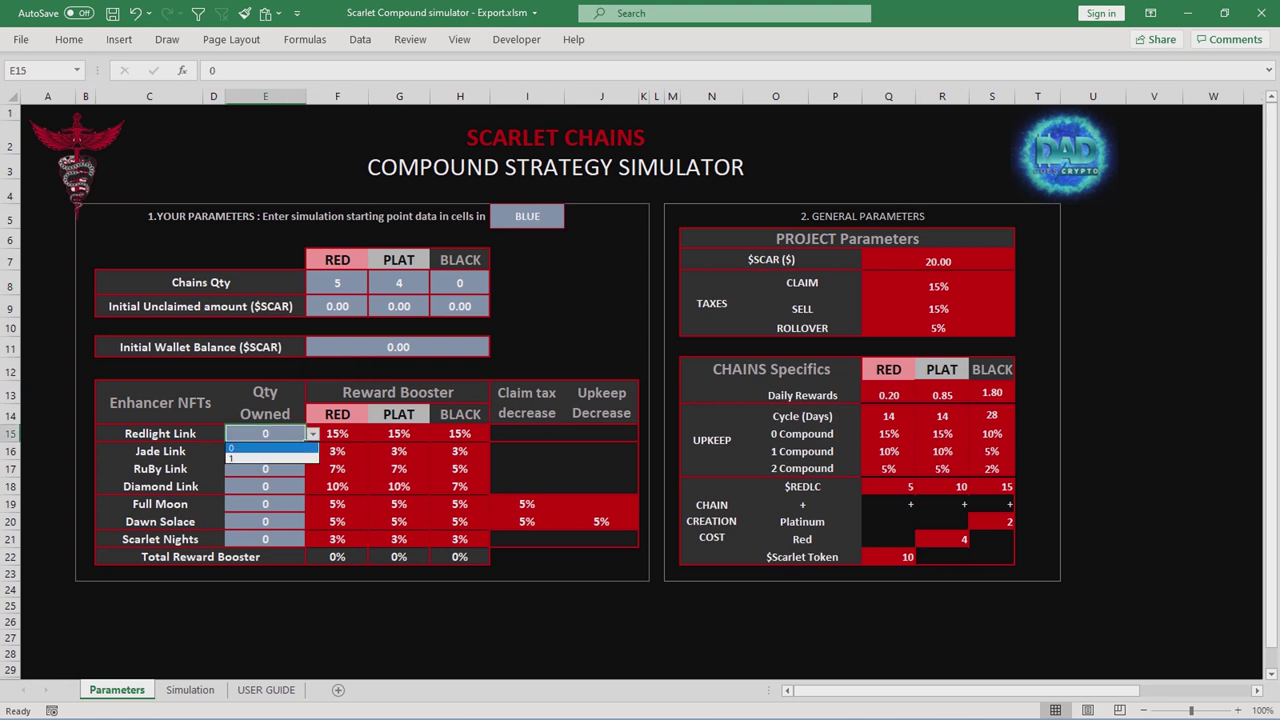
left_click(265, 459)
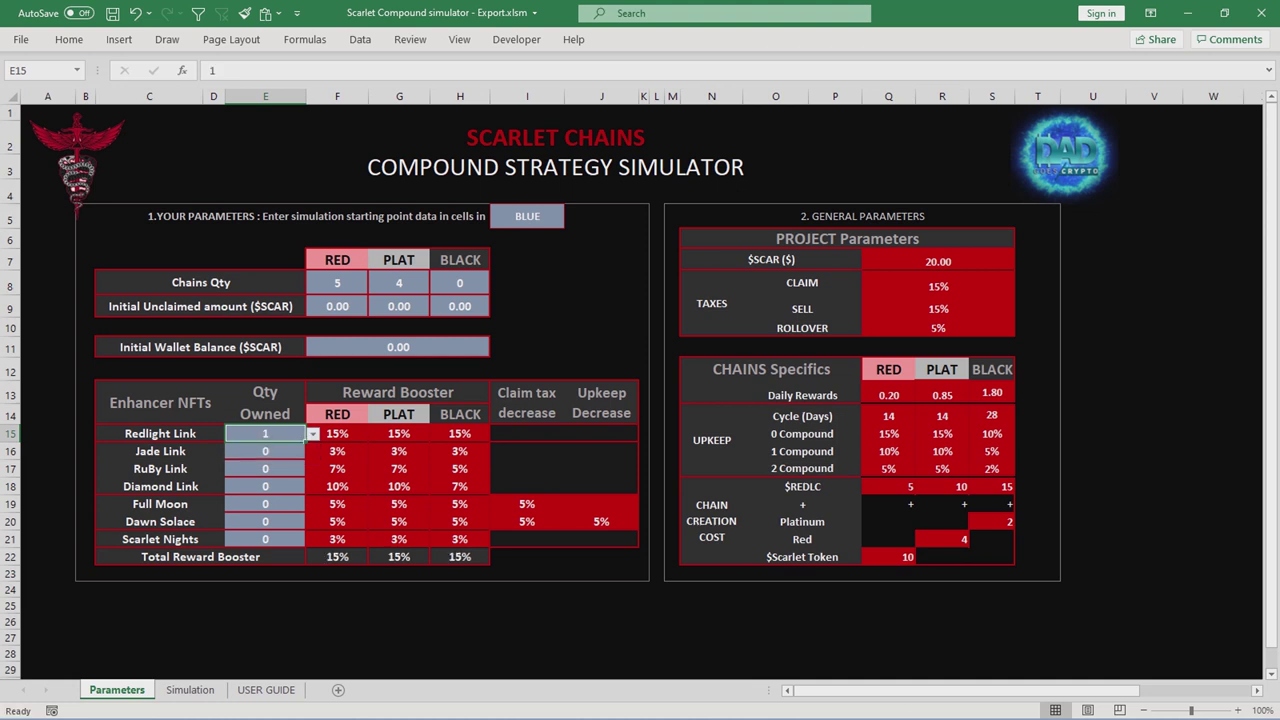
left_click(337, 557)
left_click_drag(337, 557, 466, 558)
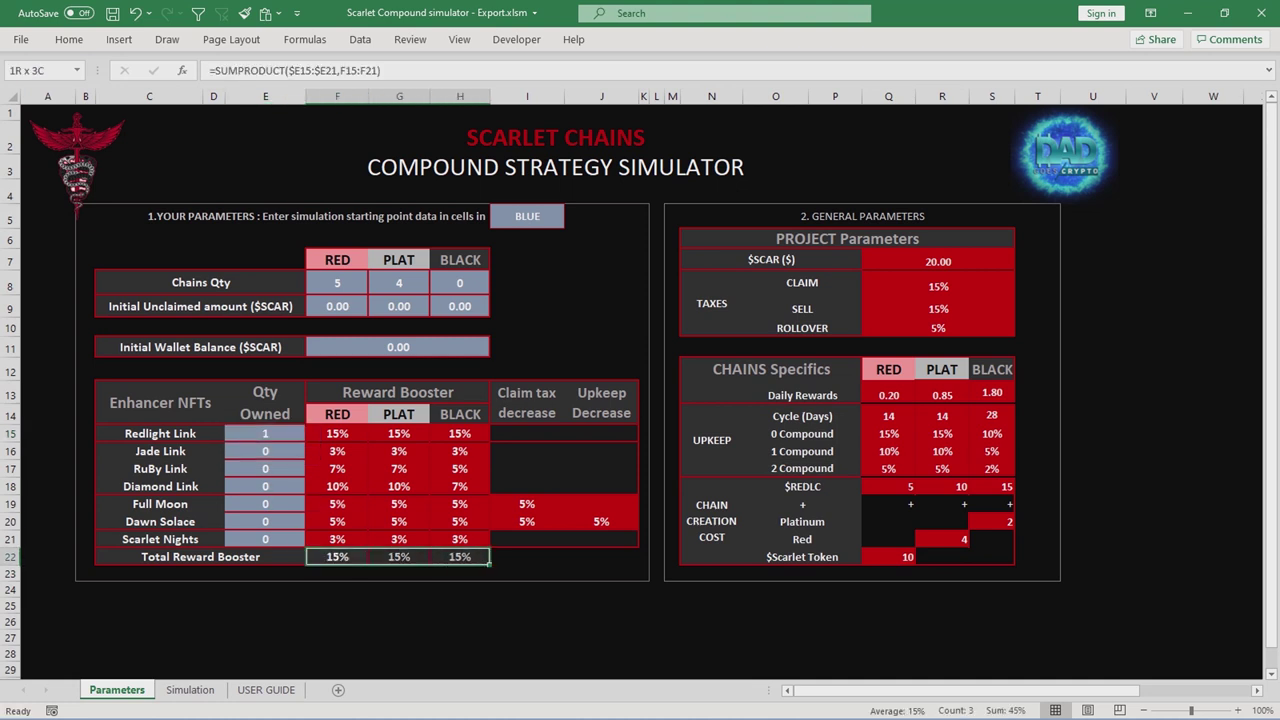
Try a Full Moon quantity of 1 and check its effect on the CLAIM tax.
left_click(265, 504)
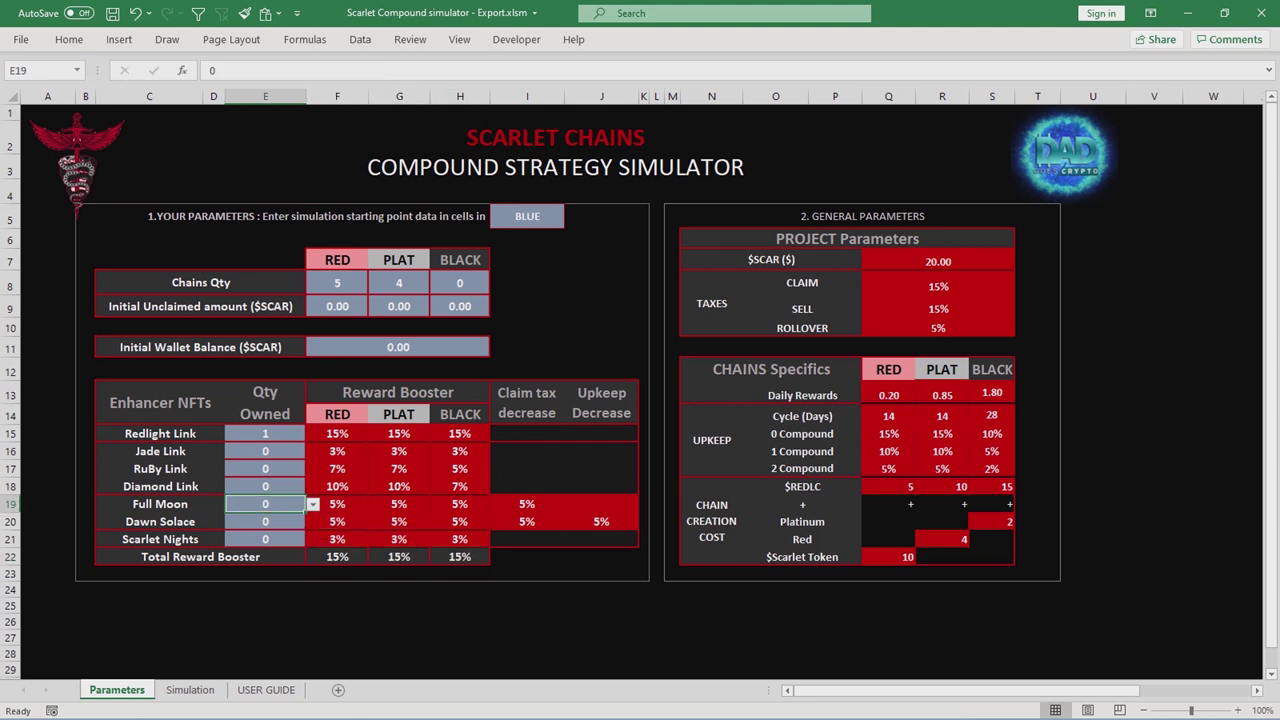
left_click(312, 504)
left_click(268, 529)
left_click(938, 285)
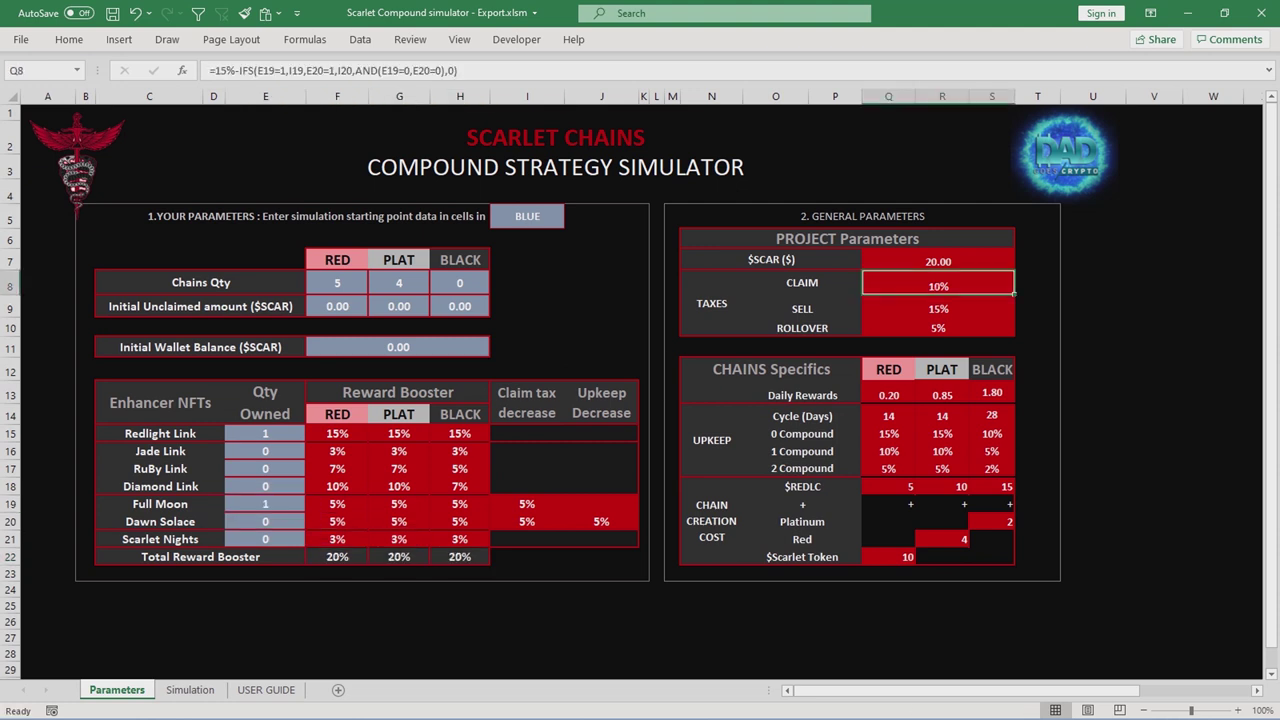
Reset the owned quantities of Redlight Link and Full Moon to 0.
left_click(265, 433)
left_click(312, 433)
left_click(240, 445)
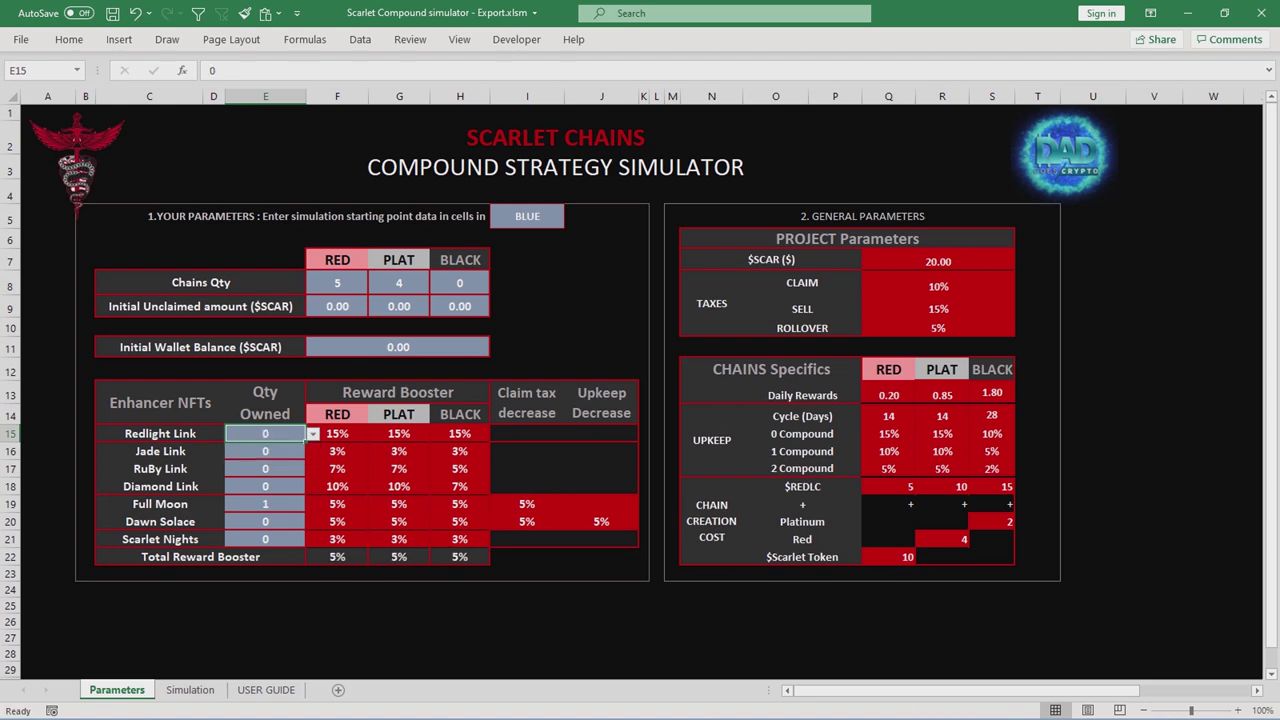
left_click(265, 504)
left_click(312, 504)
left_click(240, 527)
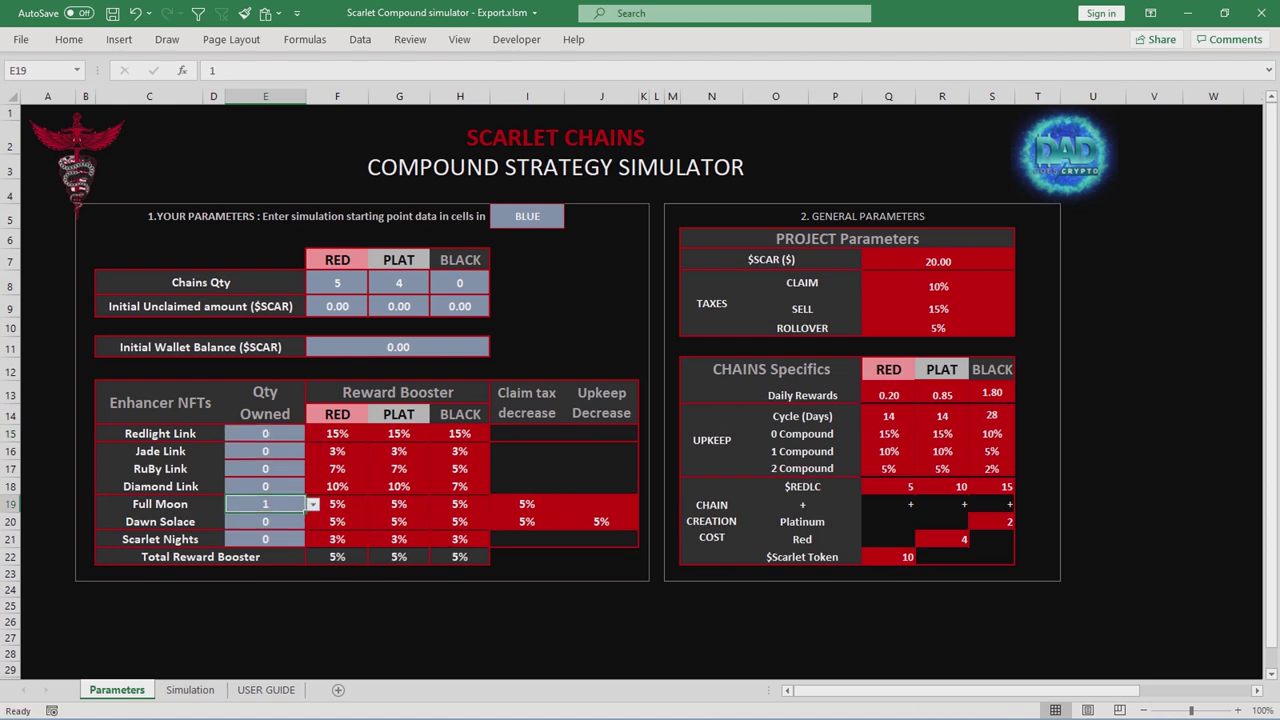
Examine the RED, PLATINUM, BLACK and WALLET sections of the Simulation sheet, along with its Day column starting at day 1.
left_click(190, 689)
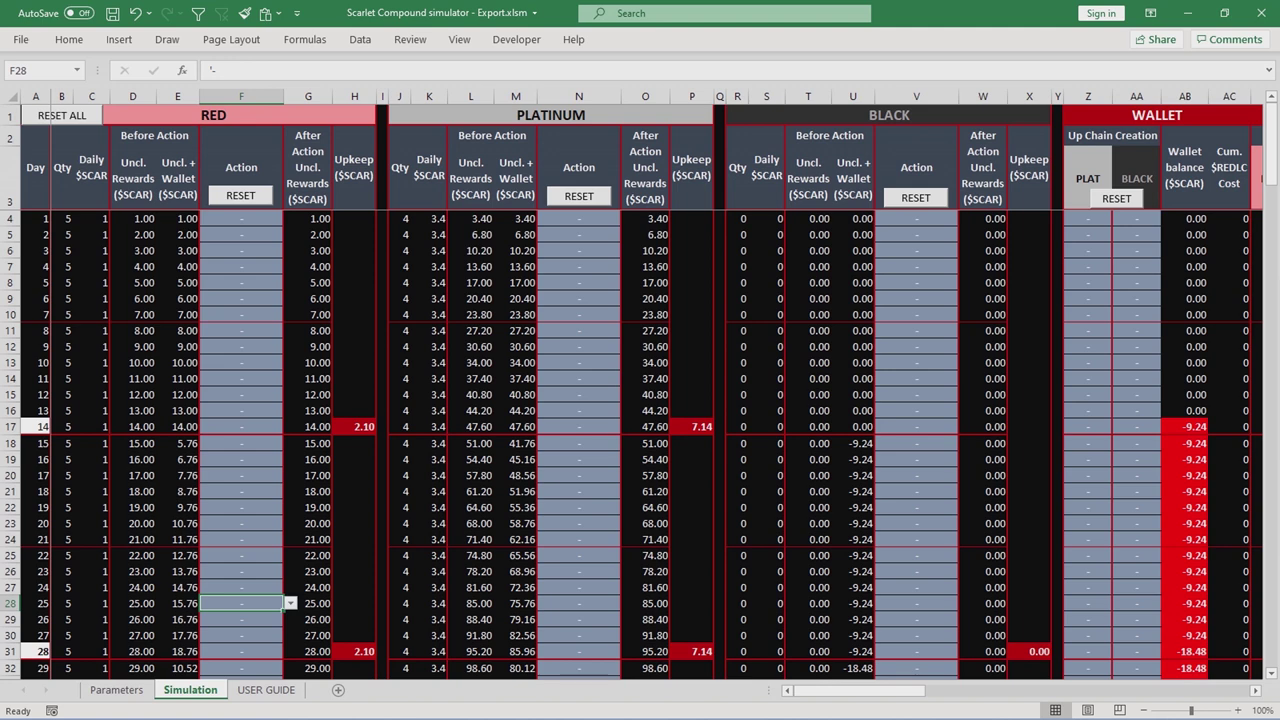
left_click_drag(250, 115, 362, 522)
left_click_drag(550, 115, 715, 525)
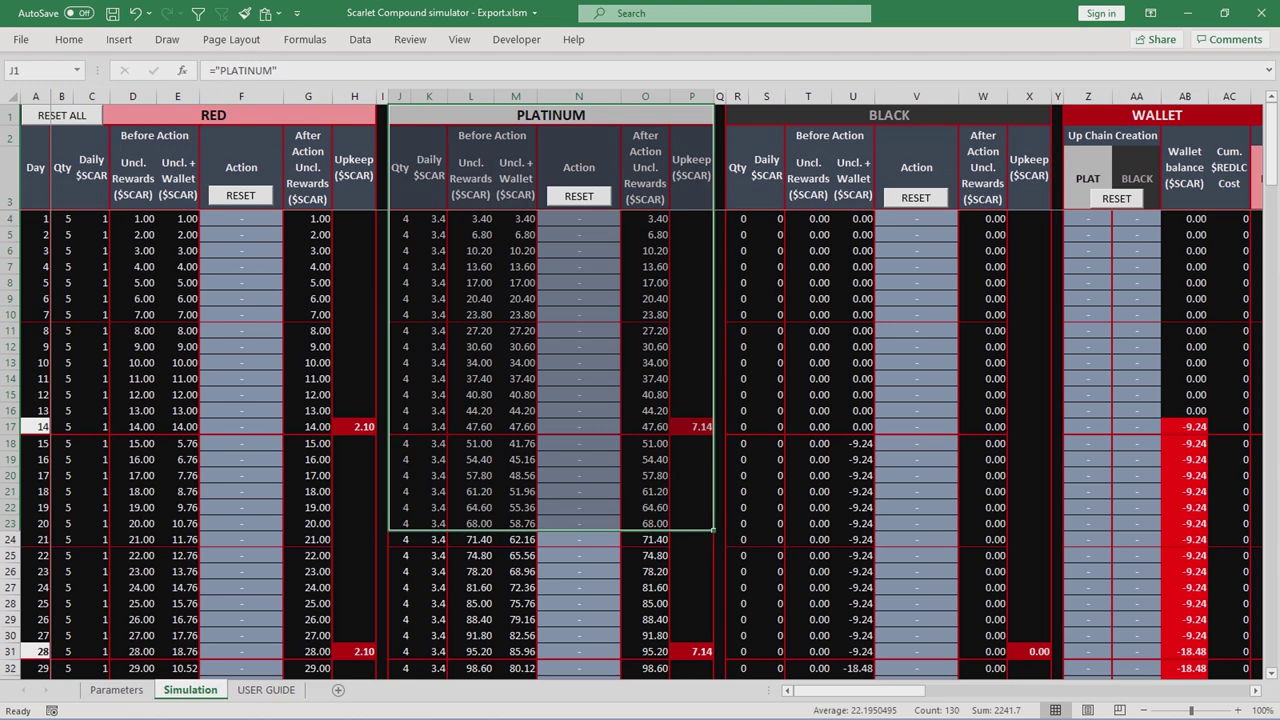
left_click_drag(850, 115, 1050, 575)
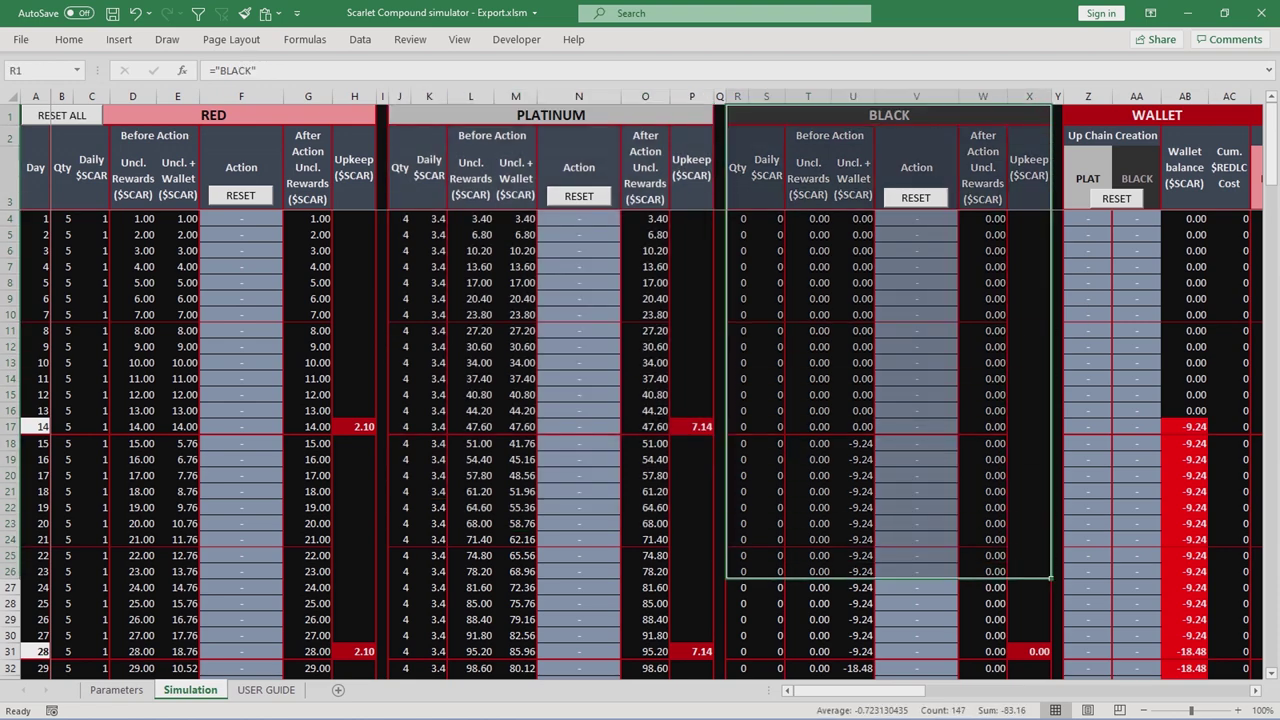
left_click_drag(860, 690, 908, 690)
left_click_drag(750, 115, 1080, 512)
left_click_drag(905, 690, 860, 690)
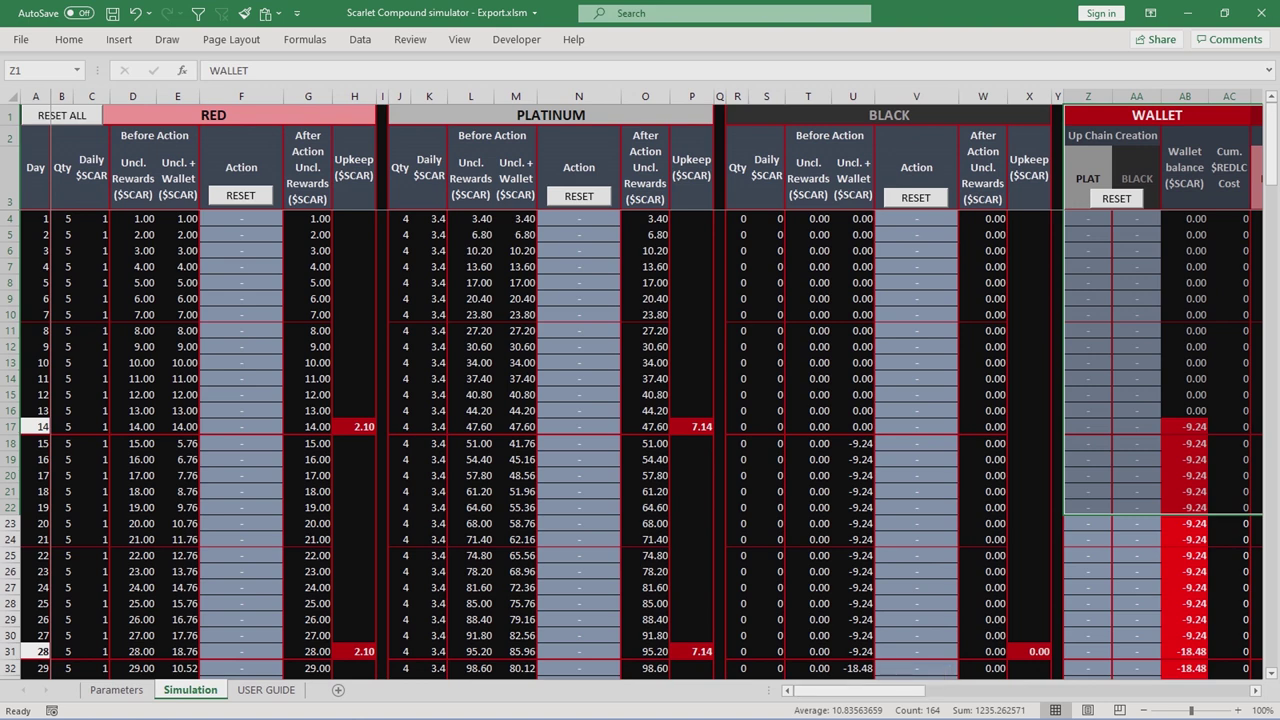
left_click_drag(36, 168, 45, 219)
left_click(36, 219)
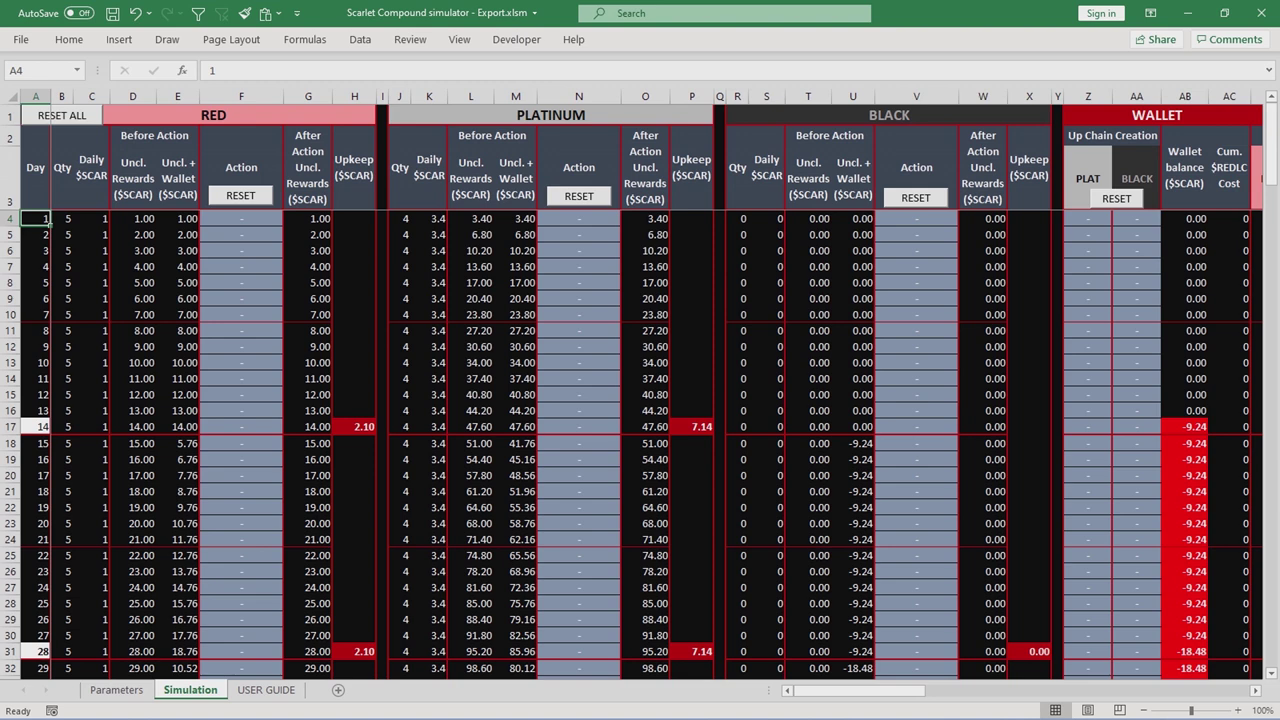
Examine the day 1 quantities for RED and PLATINUM and the RED Daily $SCAR value with its formula.
left_click(62, 168)
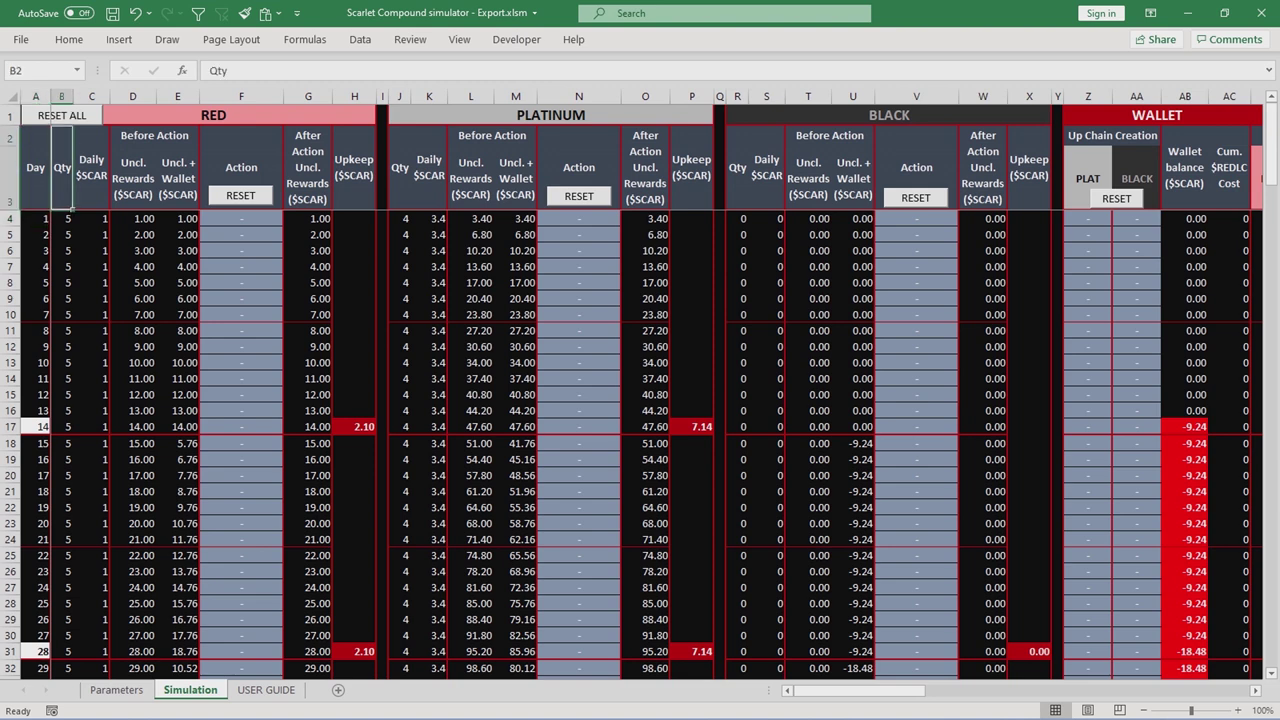
left_click(62, 219)
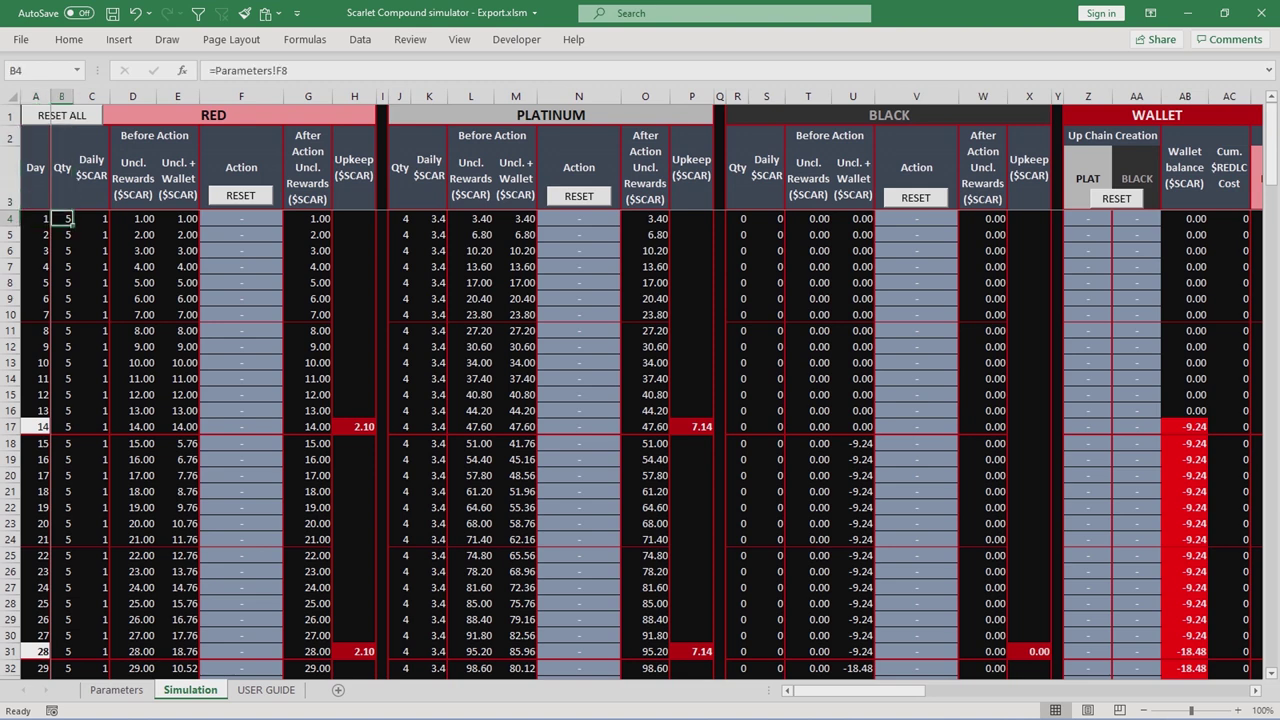
left_click(403, 218)
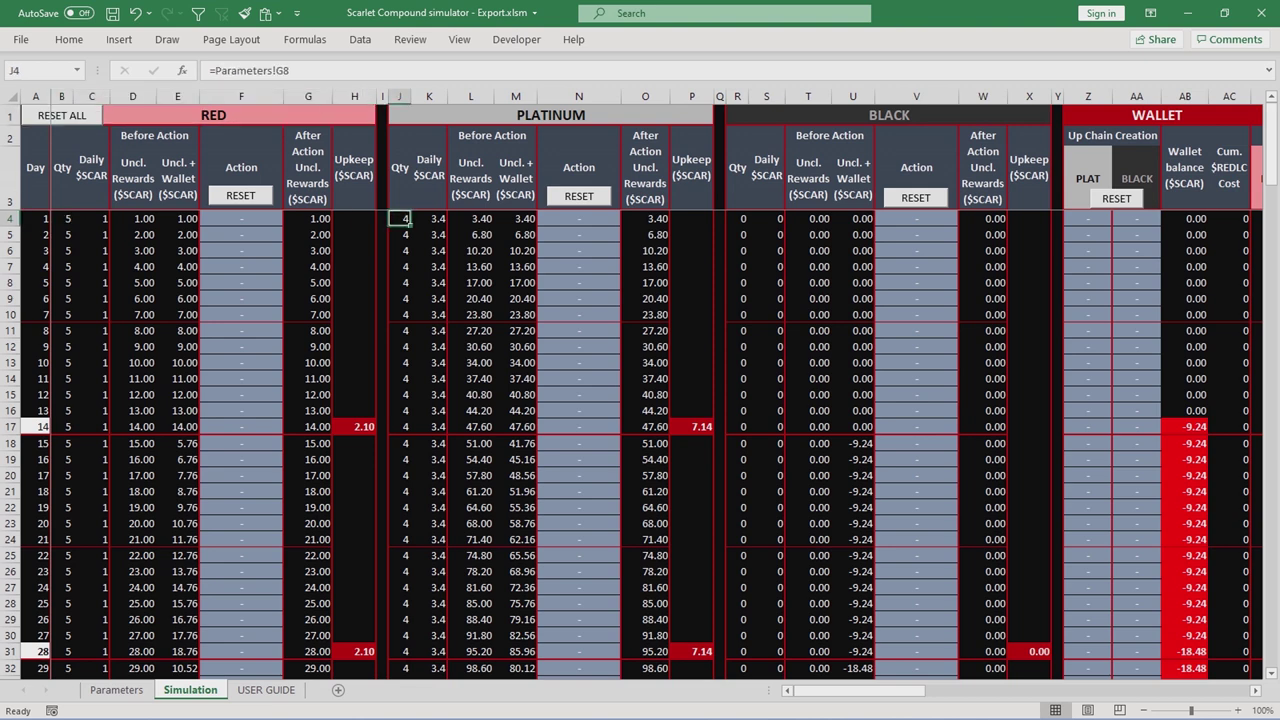
left_click_drag(91, 170, 105, 220)
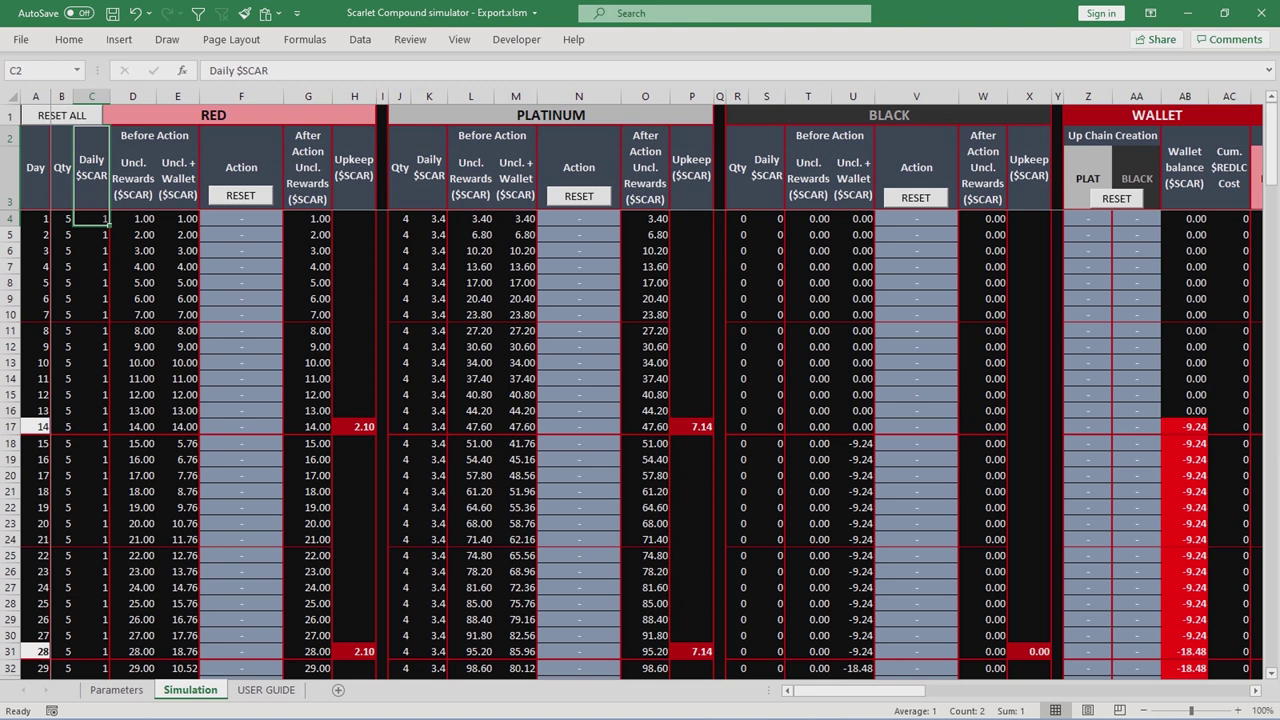
left_click(91, 219)
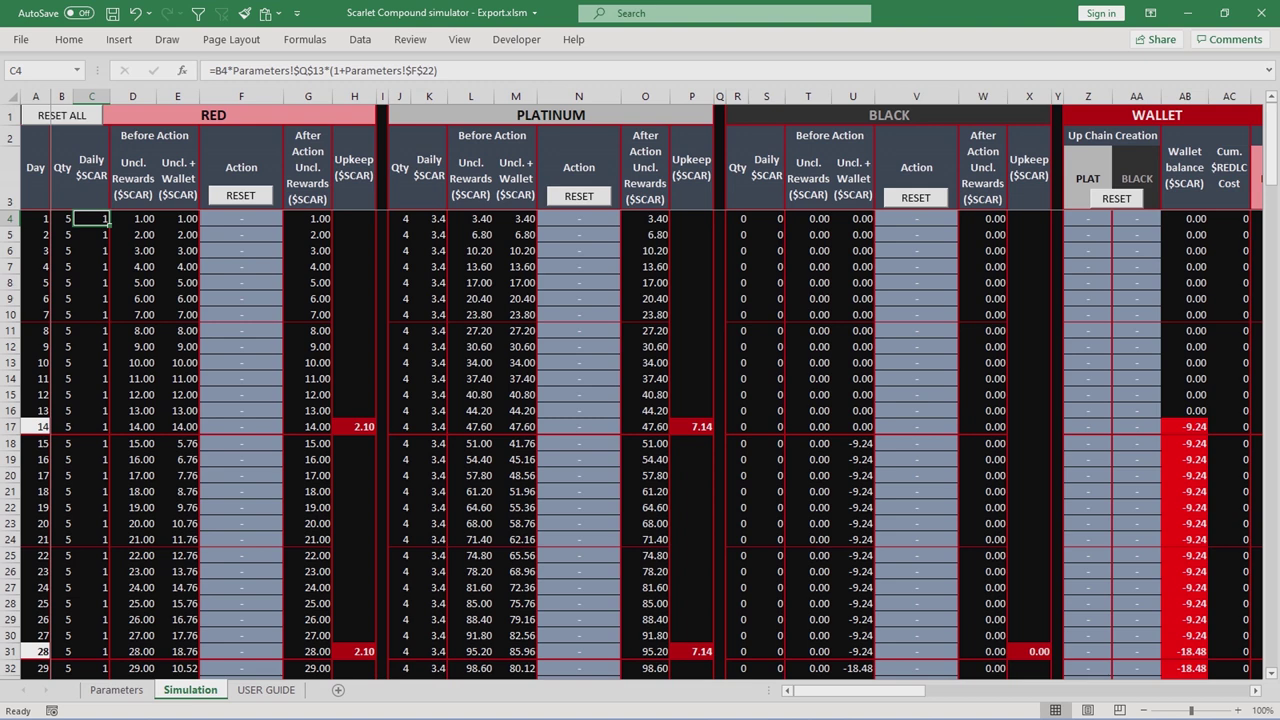
Compare RED's day 1 unclaimed rewards and unclaimed-plus-wallet value before action with the day 1 wallet balance.
left_click(133, 219)
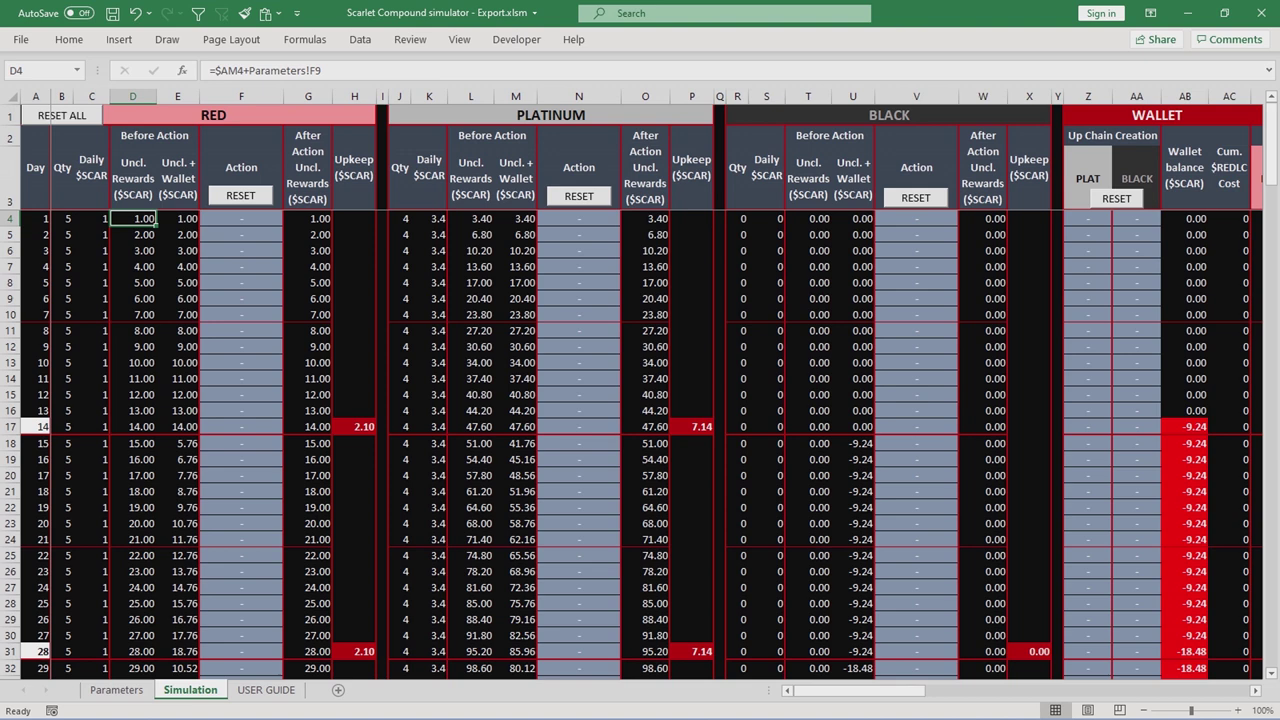
left_click(178, 219)
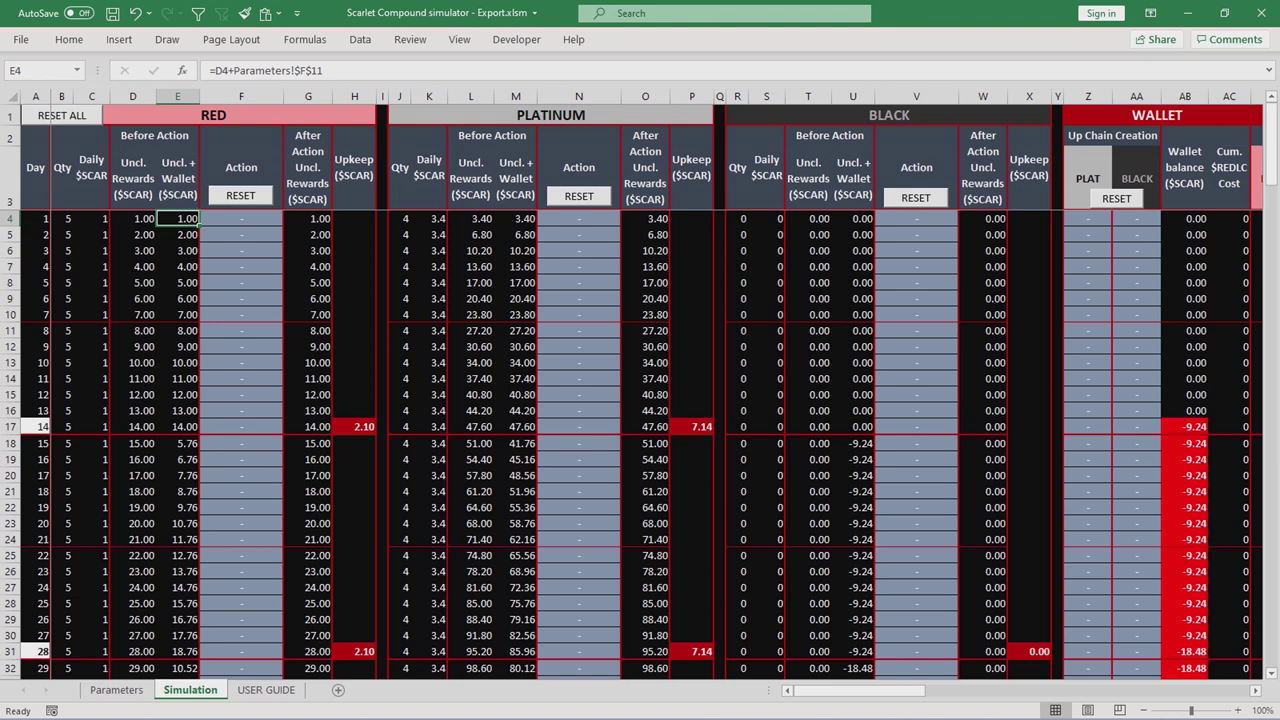
left_click(1185, 219)
left_click_drag(1185, 168, 1185, 219)
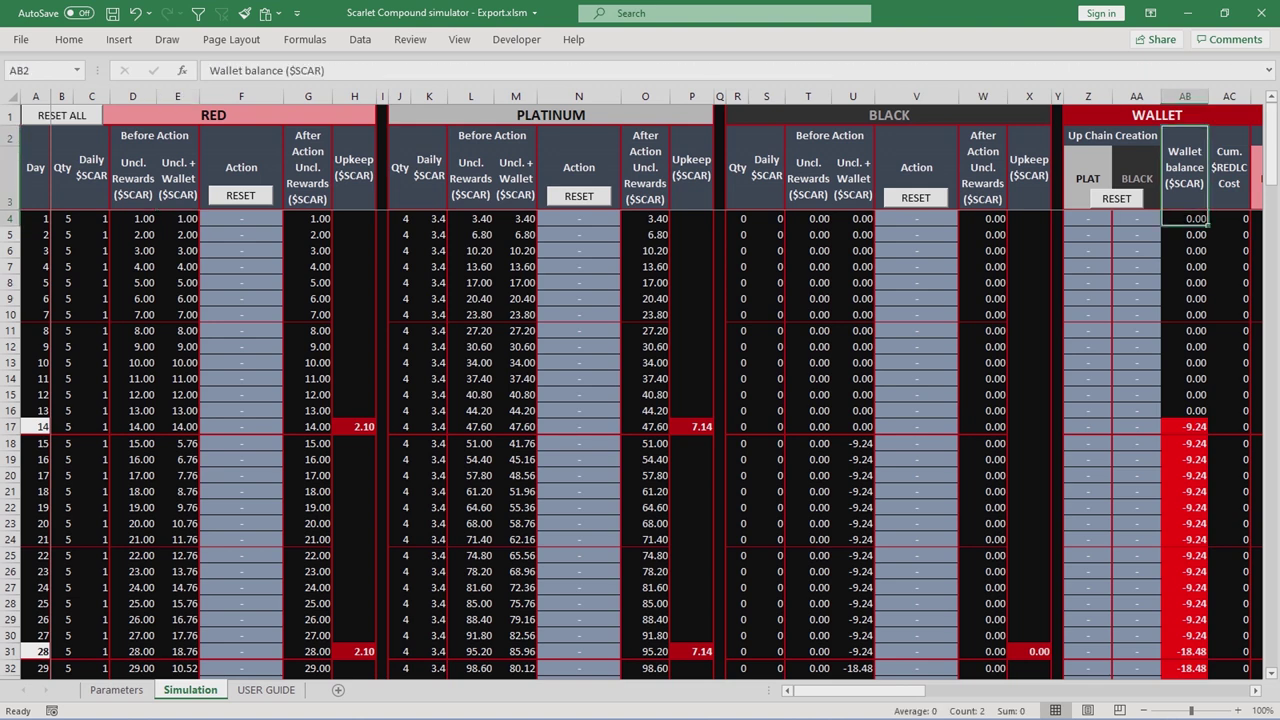
left_click_drag(133, 180, 133, 219)
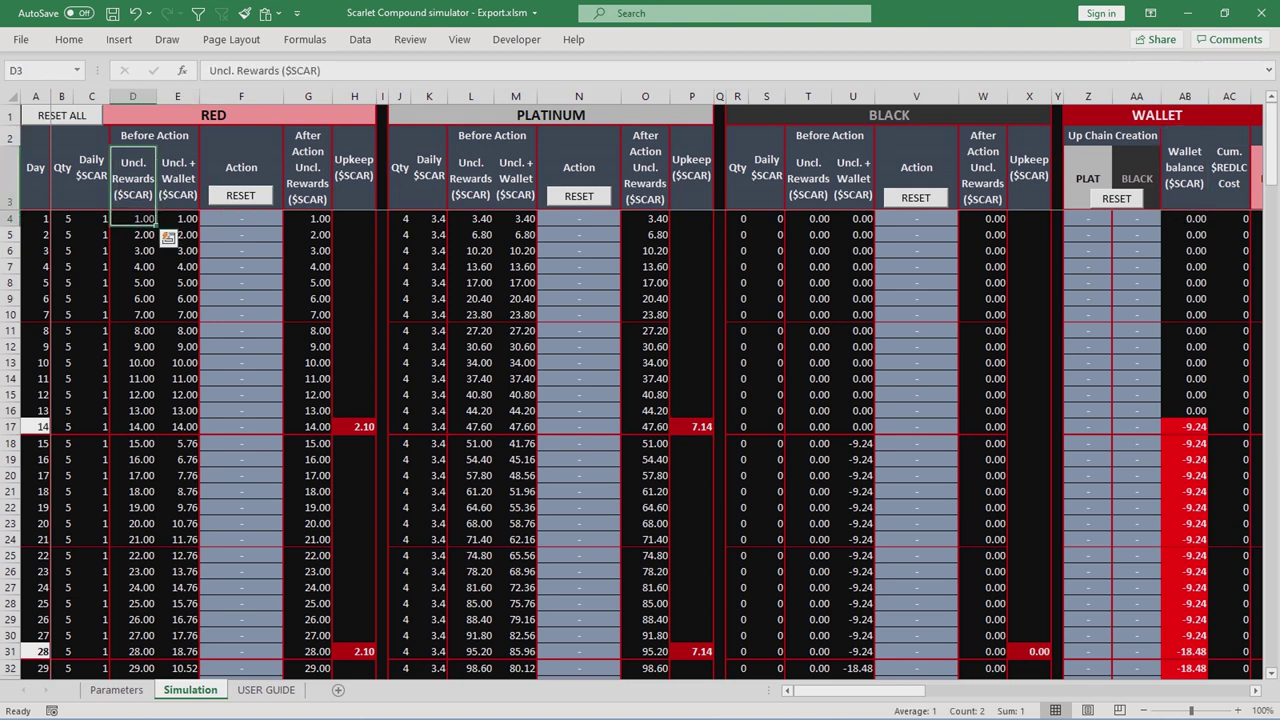
left_click(178, 219)
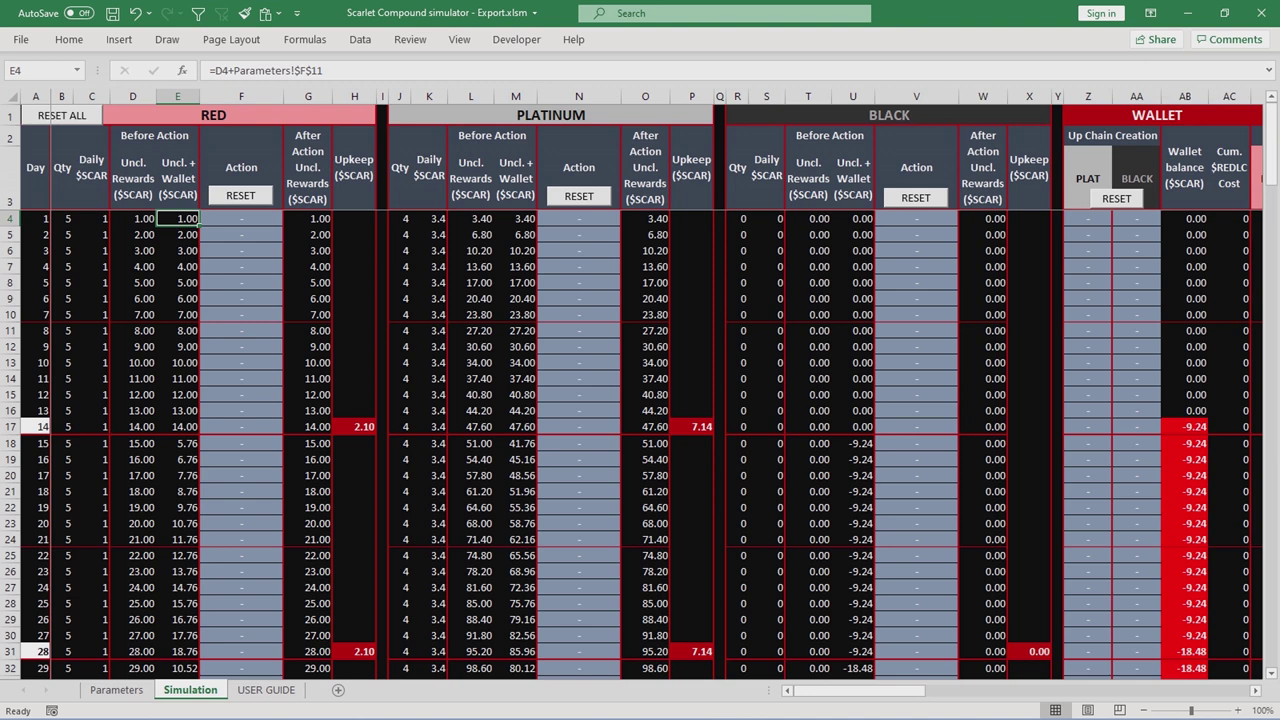
Try the CLAIM action for RED on day 1 and check its effect on the wallet balance and day 2 rewards.
left_click(241, 219)
left_click(290, 218)
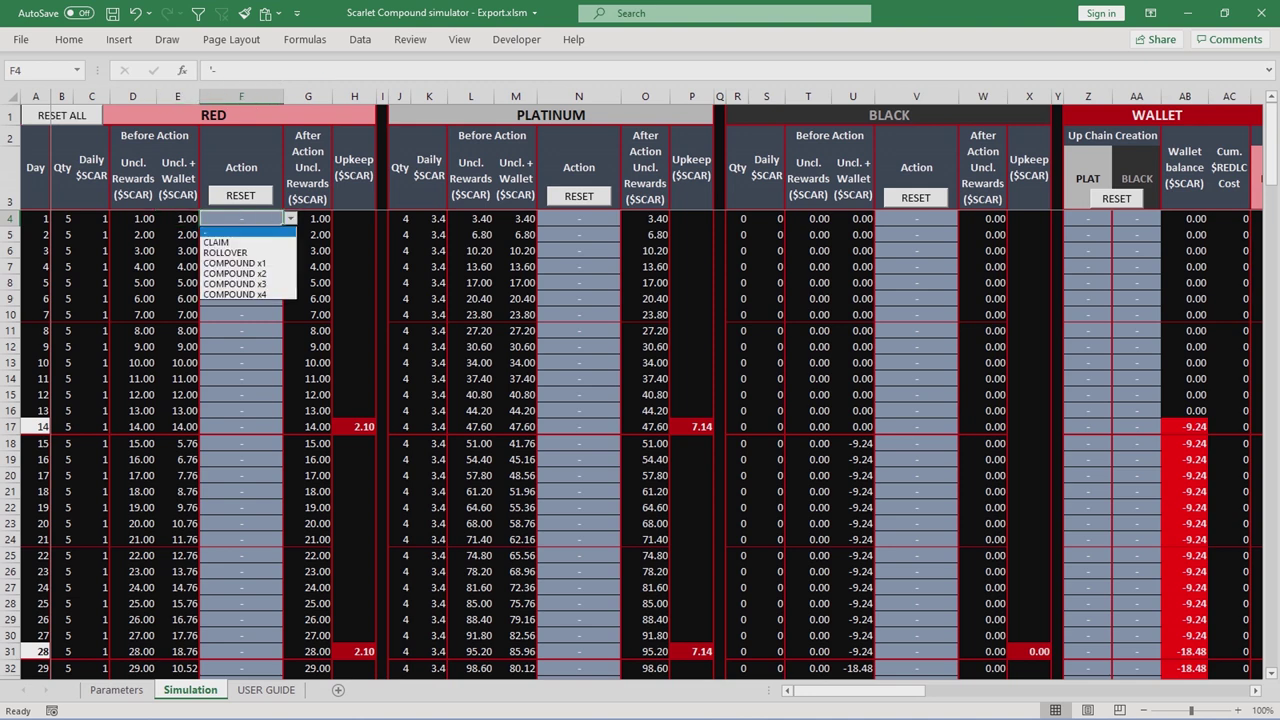
key("Down")
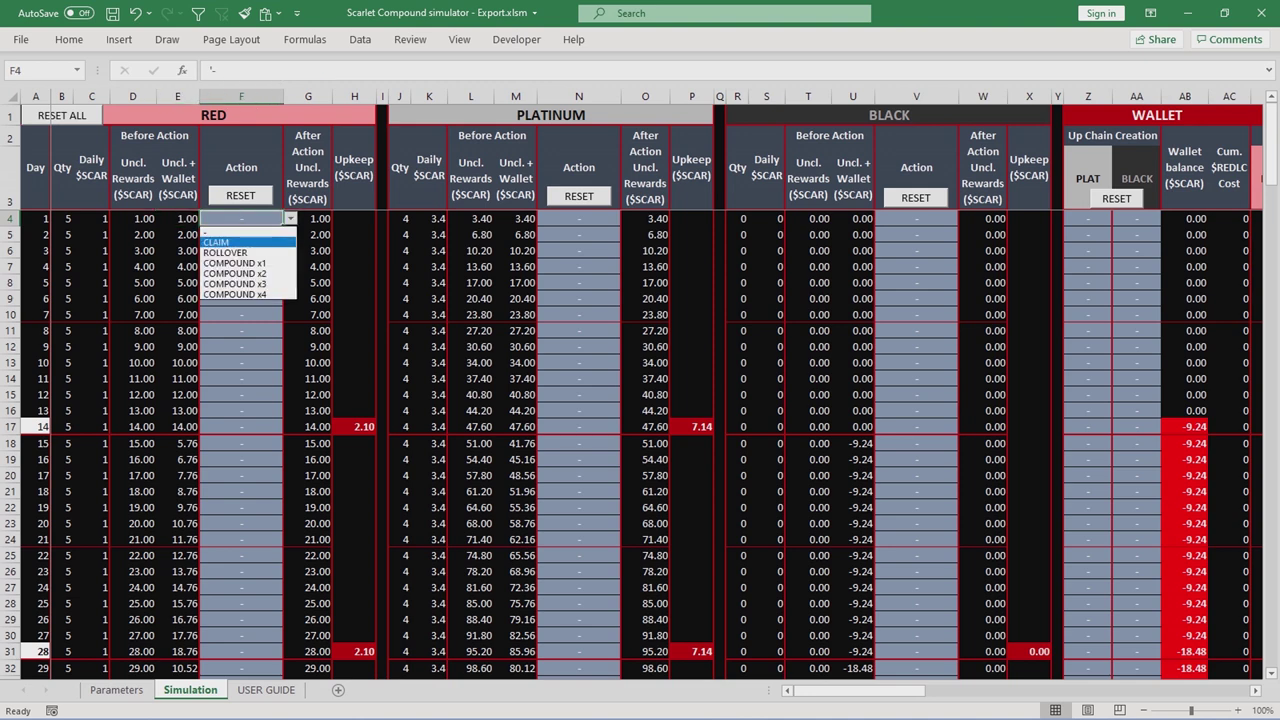
key("Return")
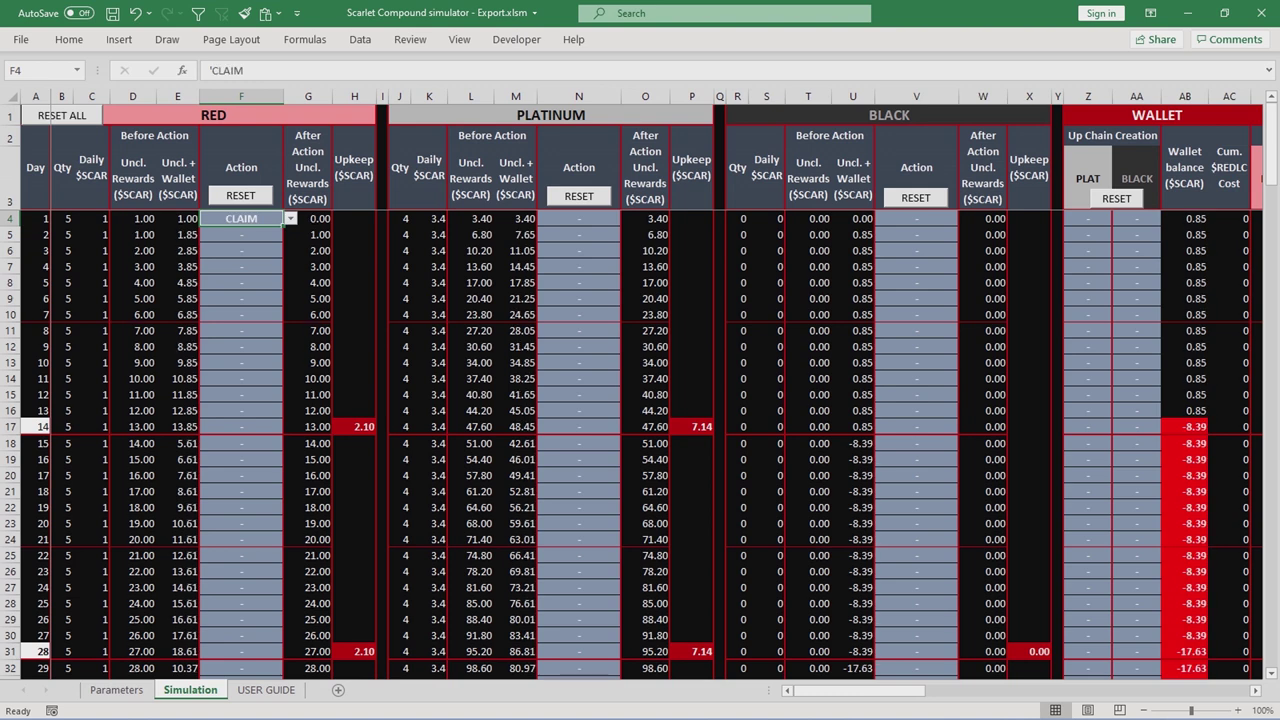
left_click(1185, 219)
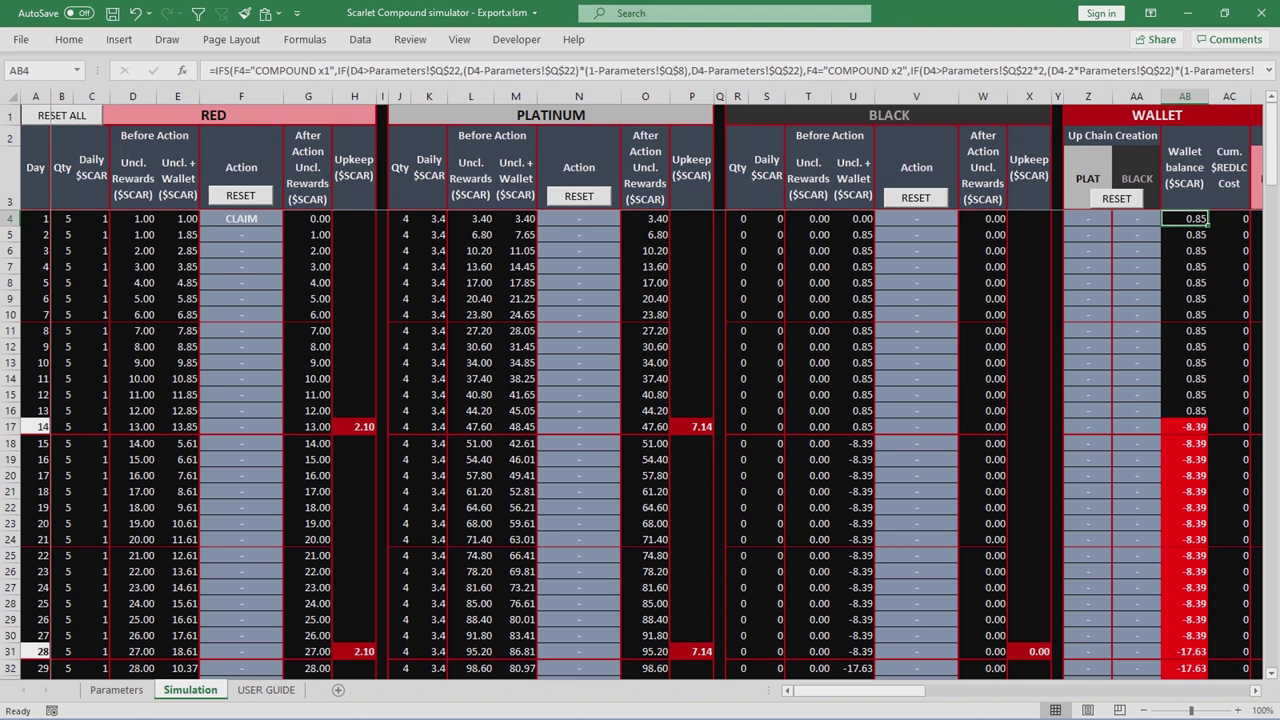
left_click(133, 235)
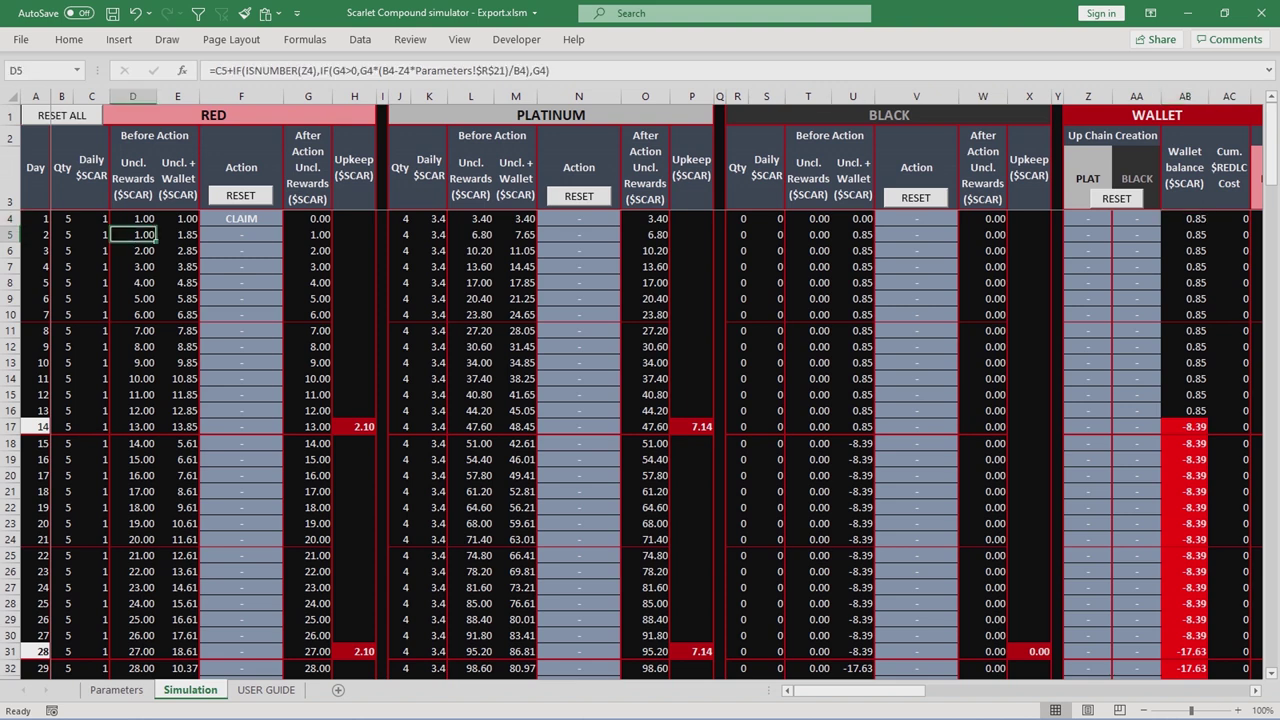
left_click(178, 235)
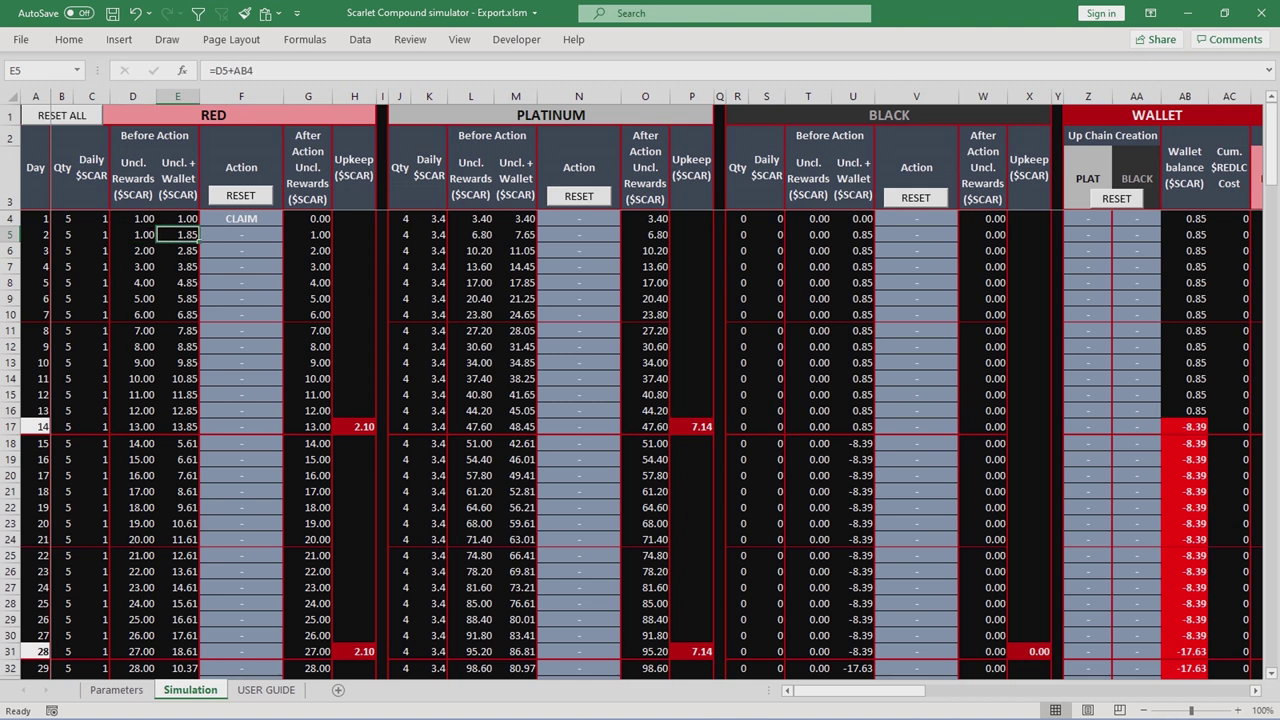
Try the ROLLOVER action for RED on day 1 and check the after-action rewards and day 2 unclaimed rewards.
left_click(241, 219)
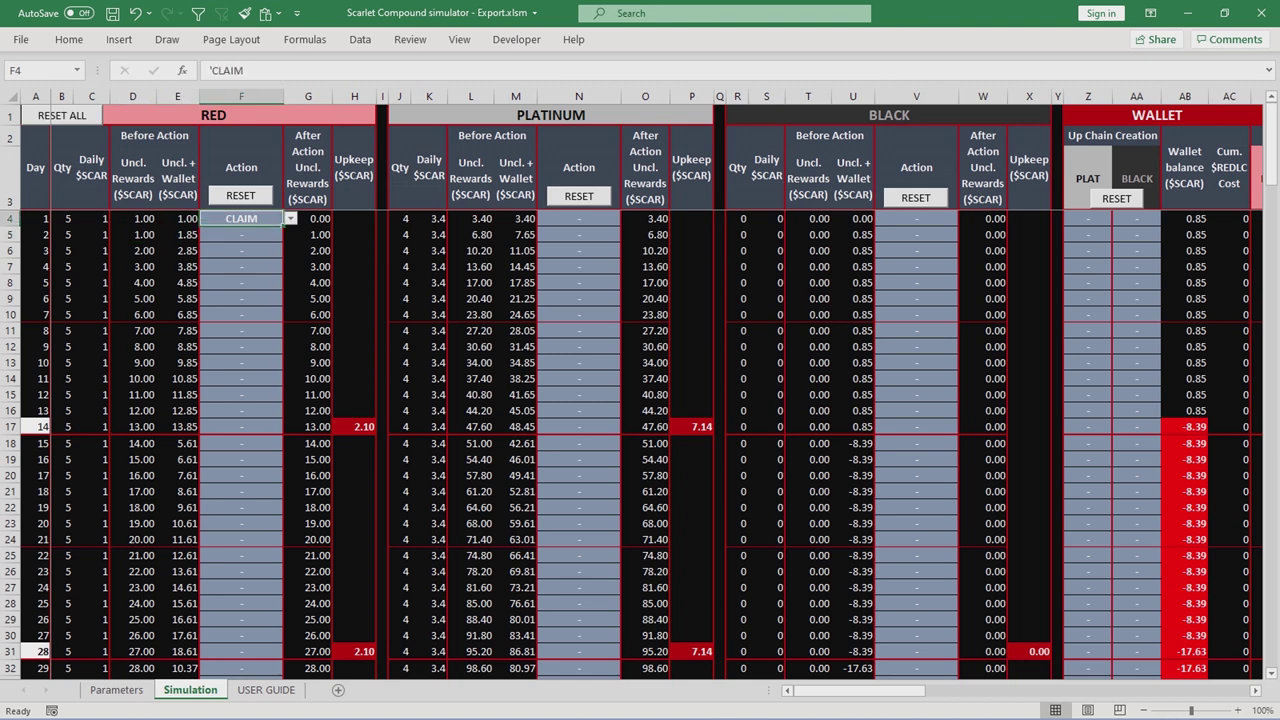
left_click(291, 219)
key("Down")
key("Return")
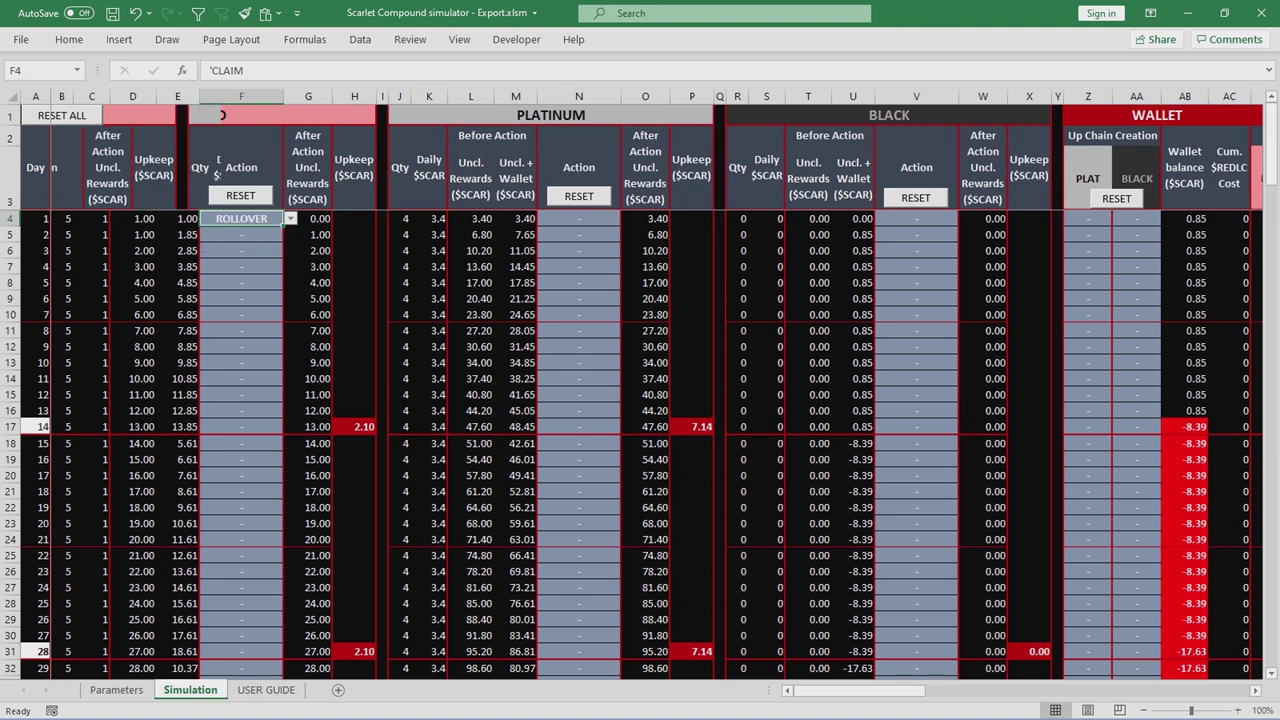
left_click(308, 219)
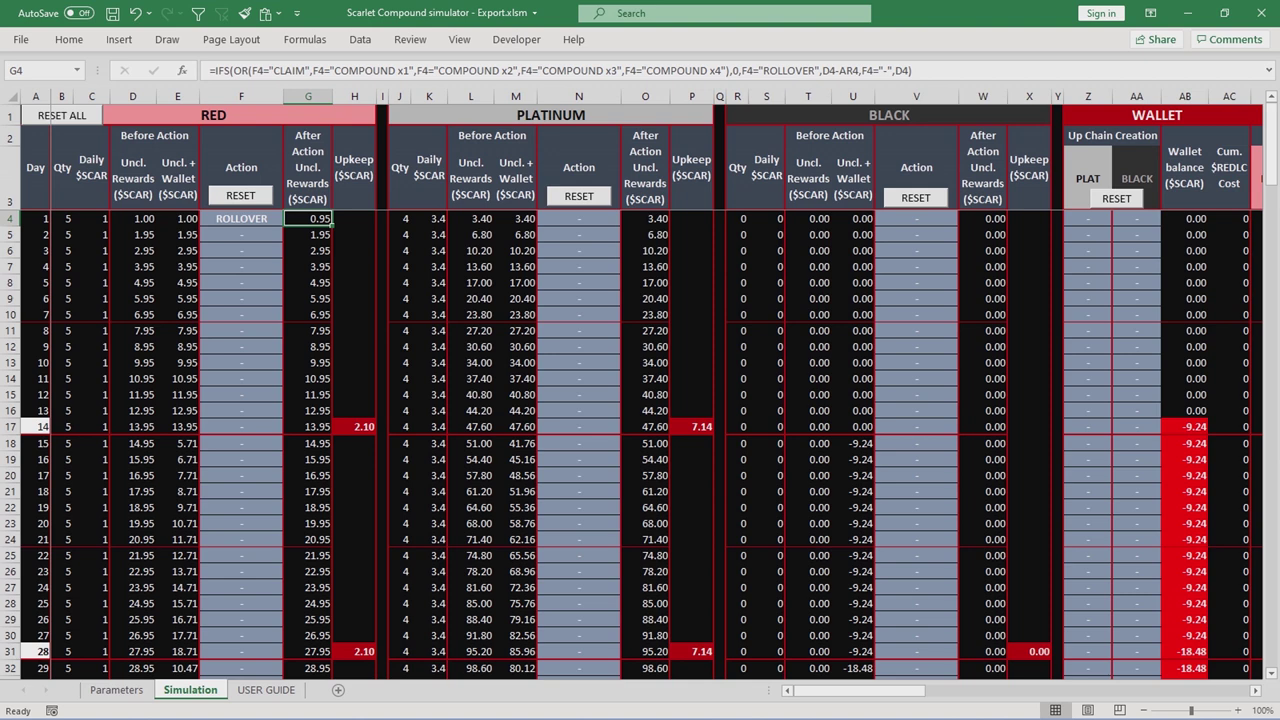
left_click(133, 235)
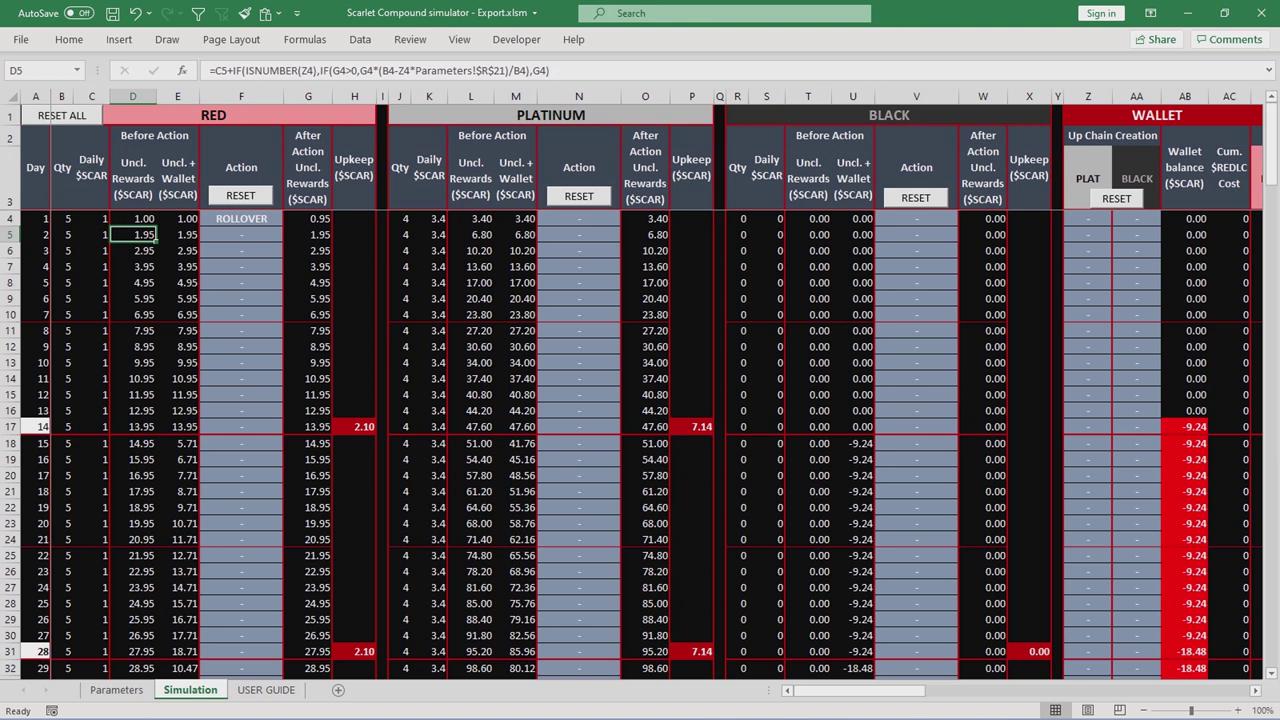
Review the action options available for PLATINUM on day 3 and check that day's unclaimed rewards.
left_click(241, 219)
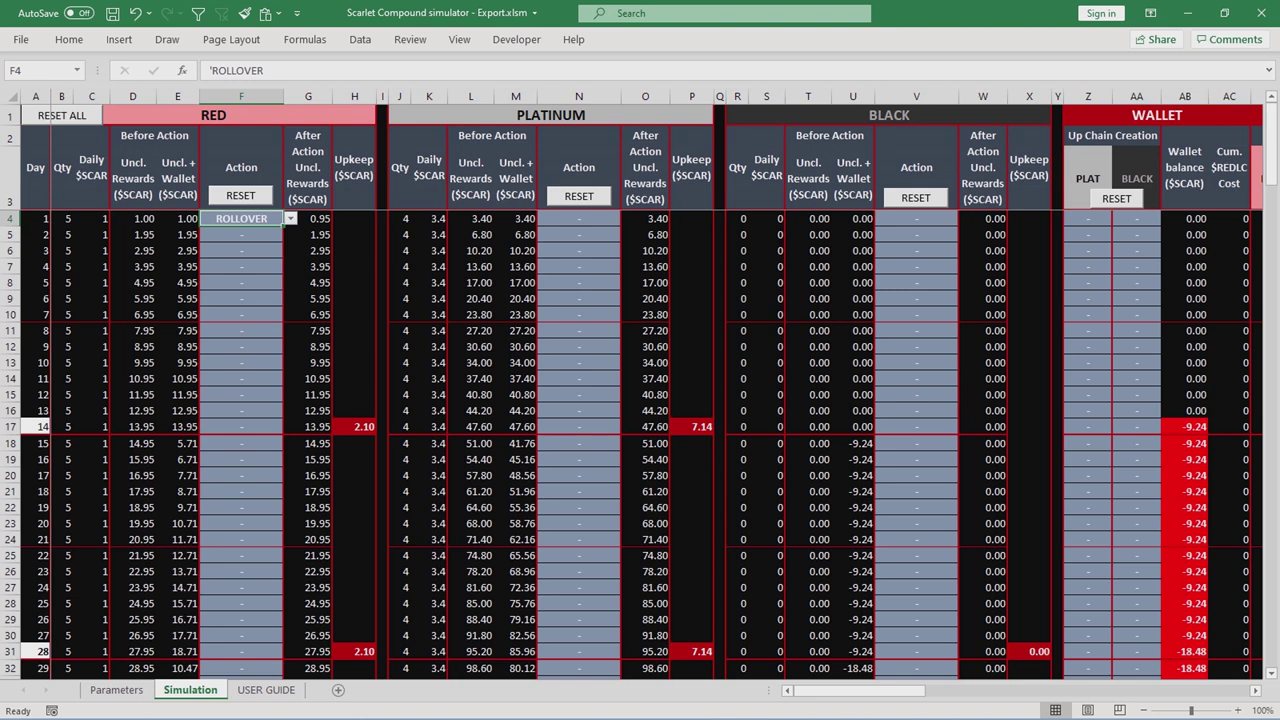
left_click(579, 251)
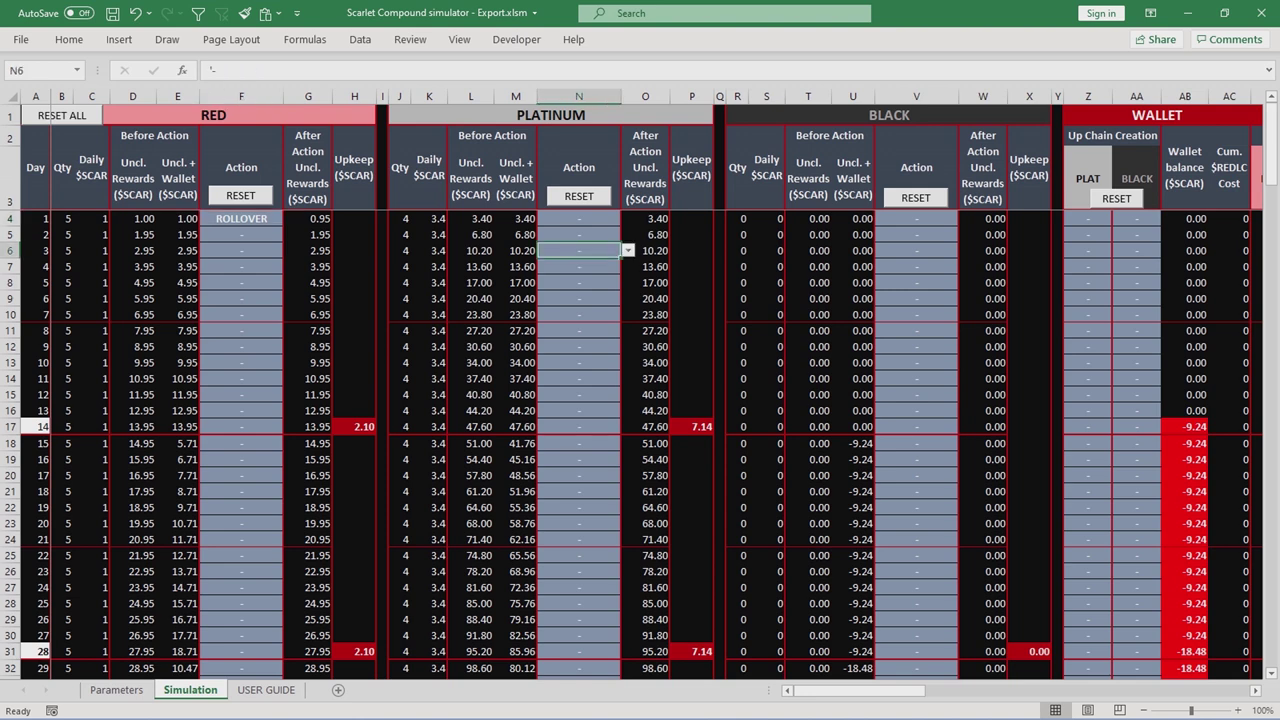
key("alt+Down")
key("Down")
key("Down")
key("Down")
key("Down")
key("Down")
key("Up")
key("Up")
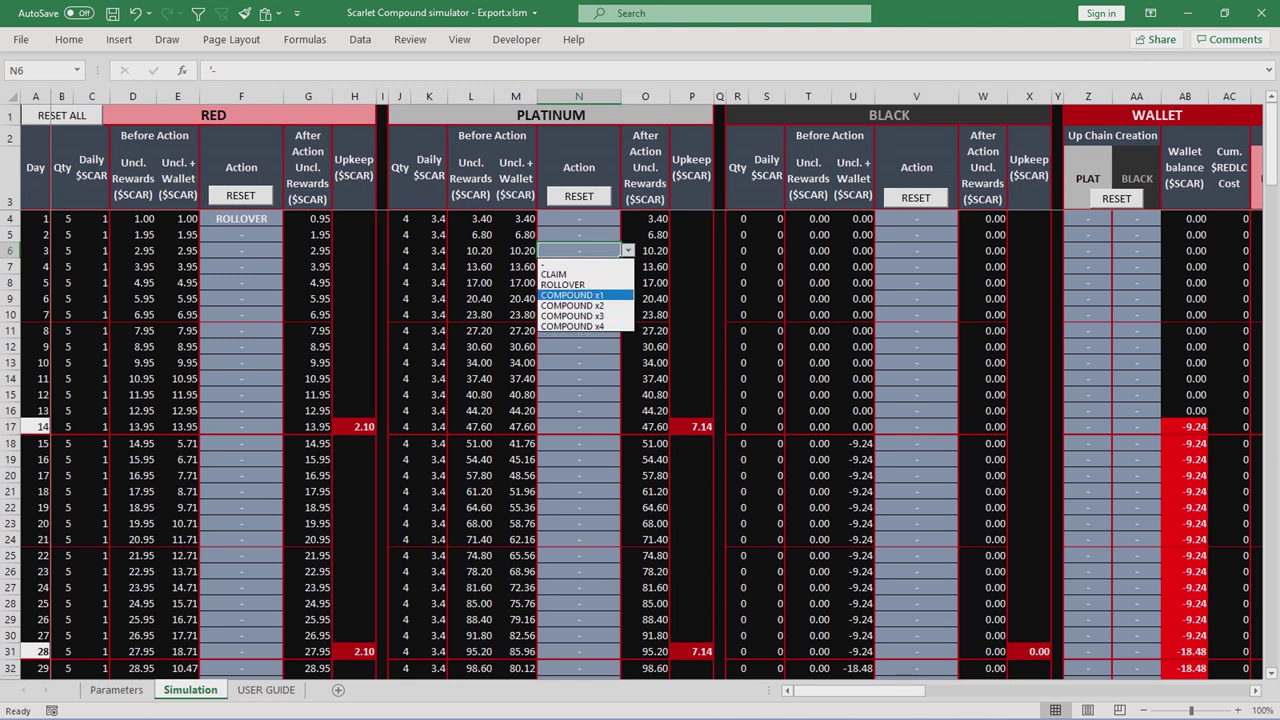
key("Up")
key("Up")
key("Up")
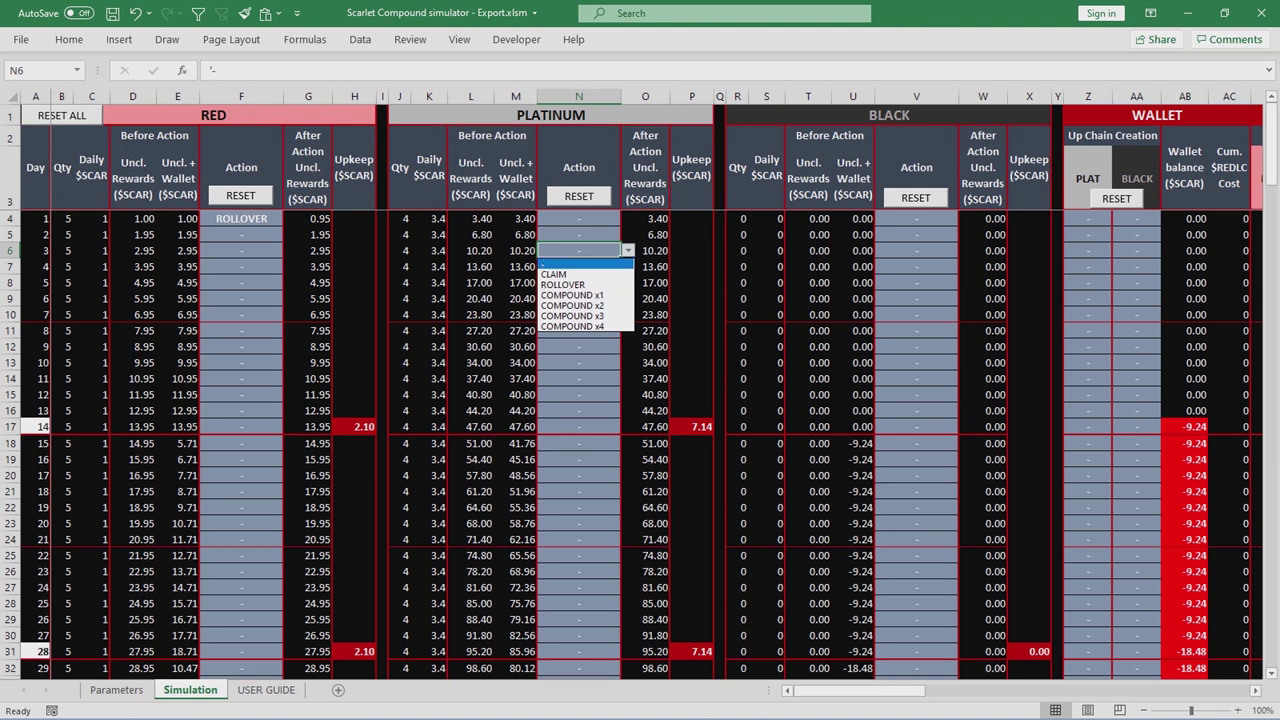
key("Return")
key("Left")
key("Left")
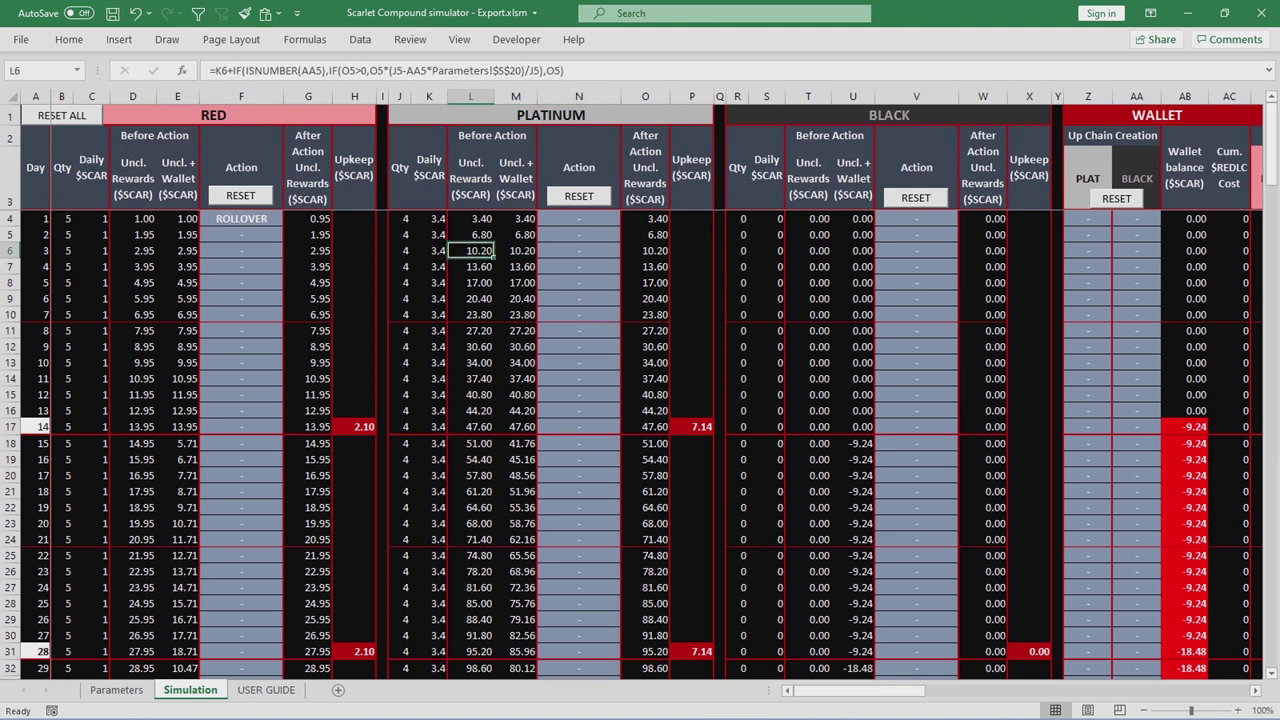
Try COMPOUND x1 for PLATINUM on day 3 and check its effect on RED quantity, wallet balance and cumulative $REDLC cost.
key("Right")
key("Right")
left_click(628, 250)
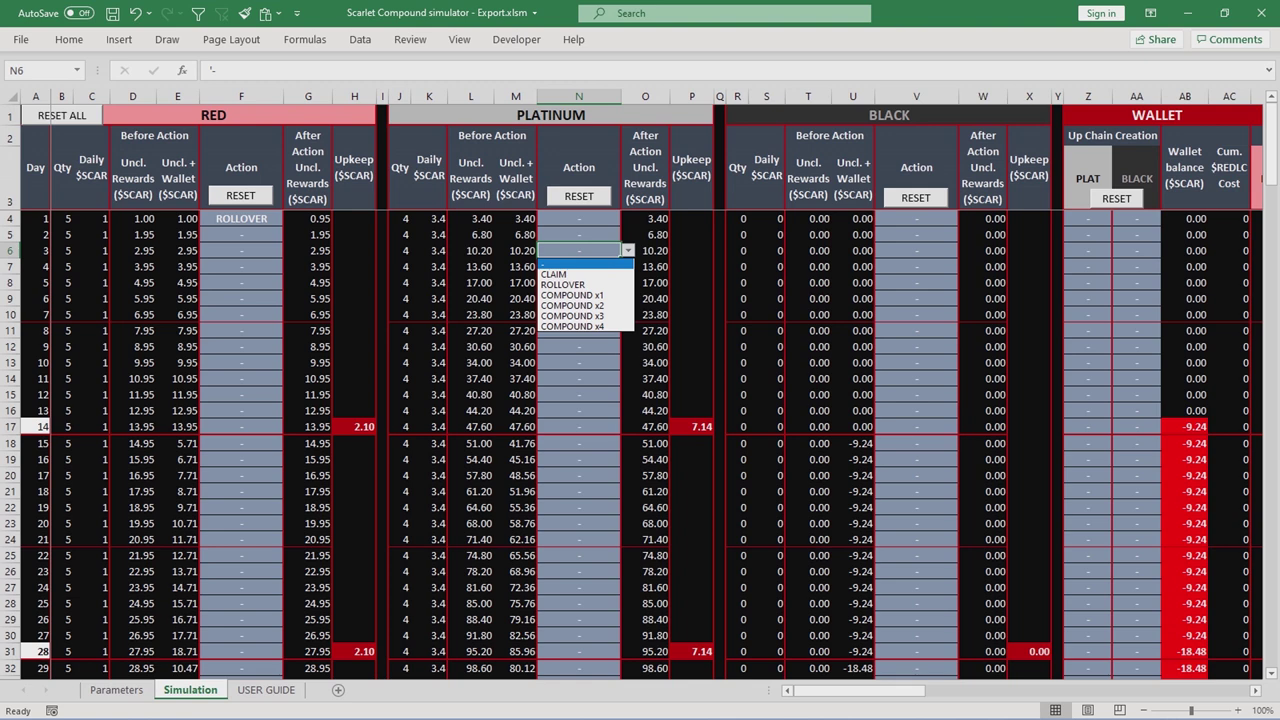
left_click(579, 296)
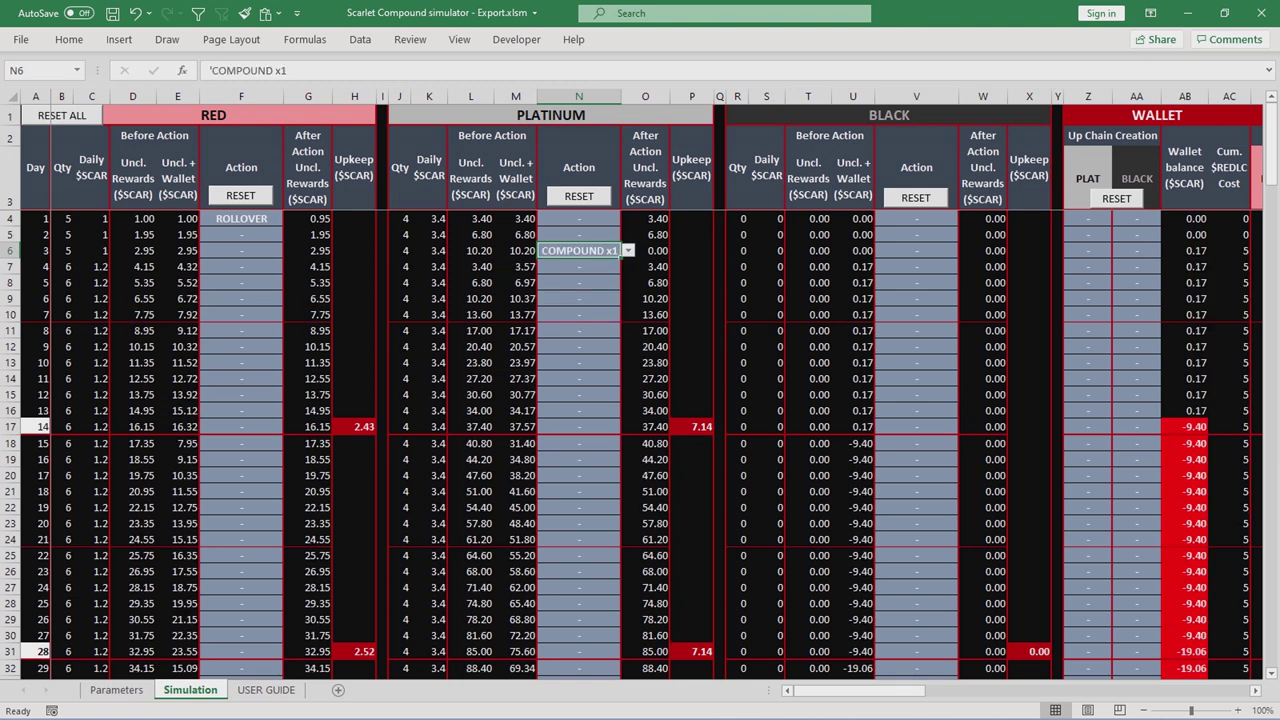
left_click(62, 267)
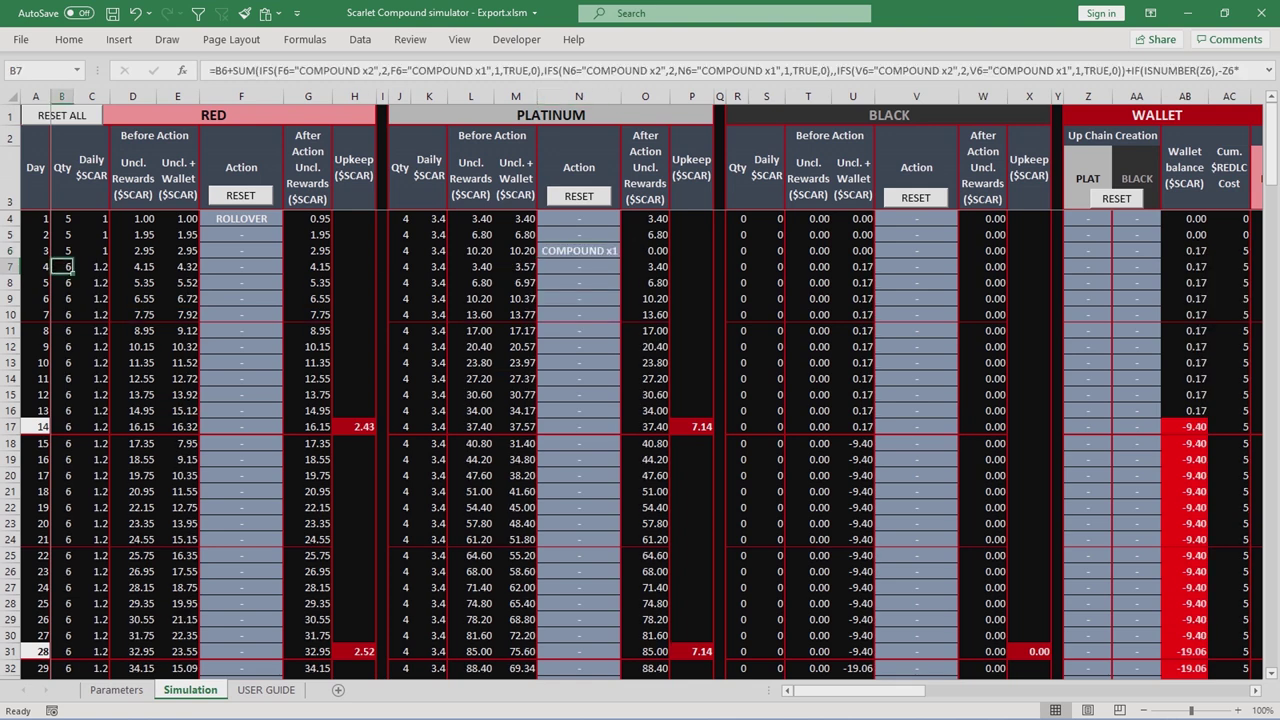
left_click(471, 251)
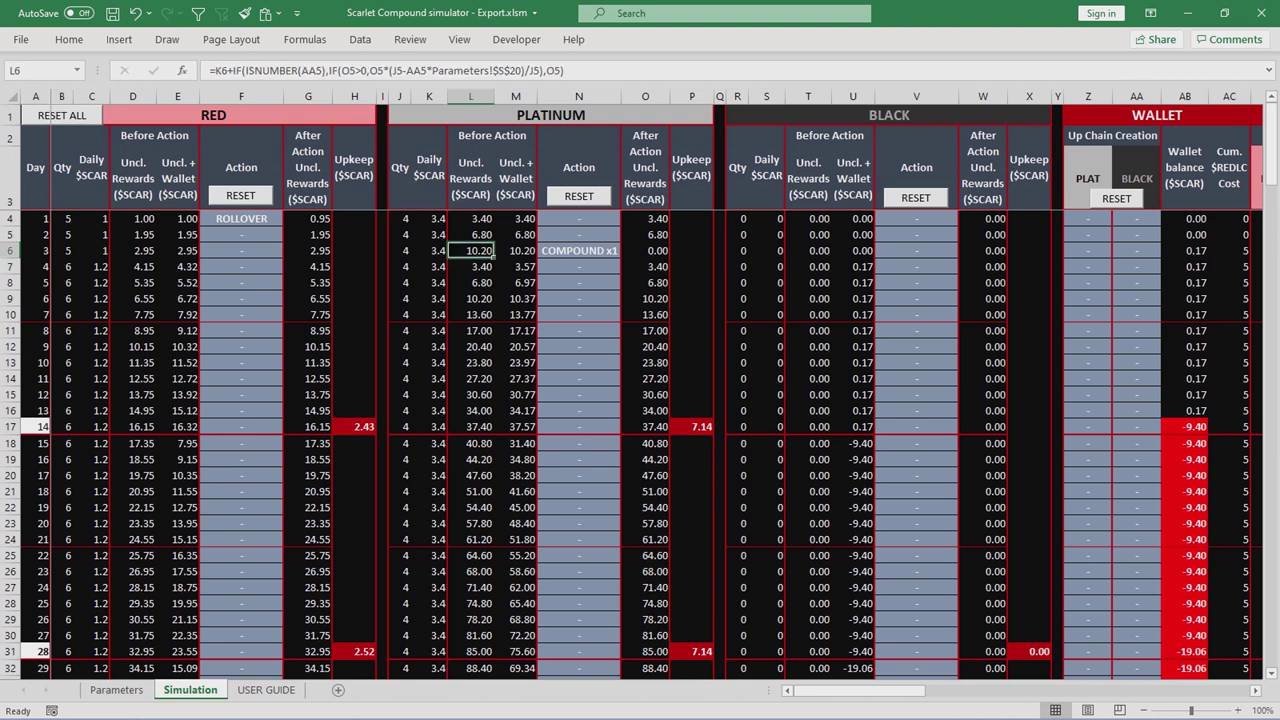
left_click(1185, 251)
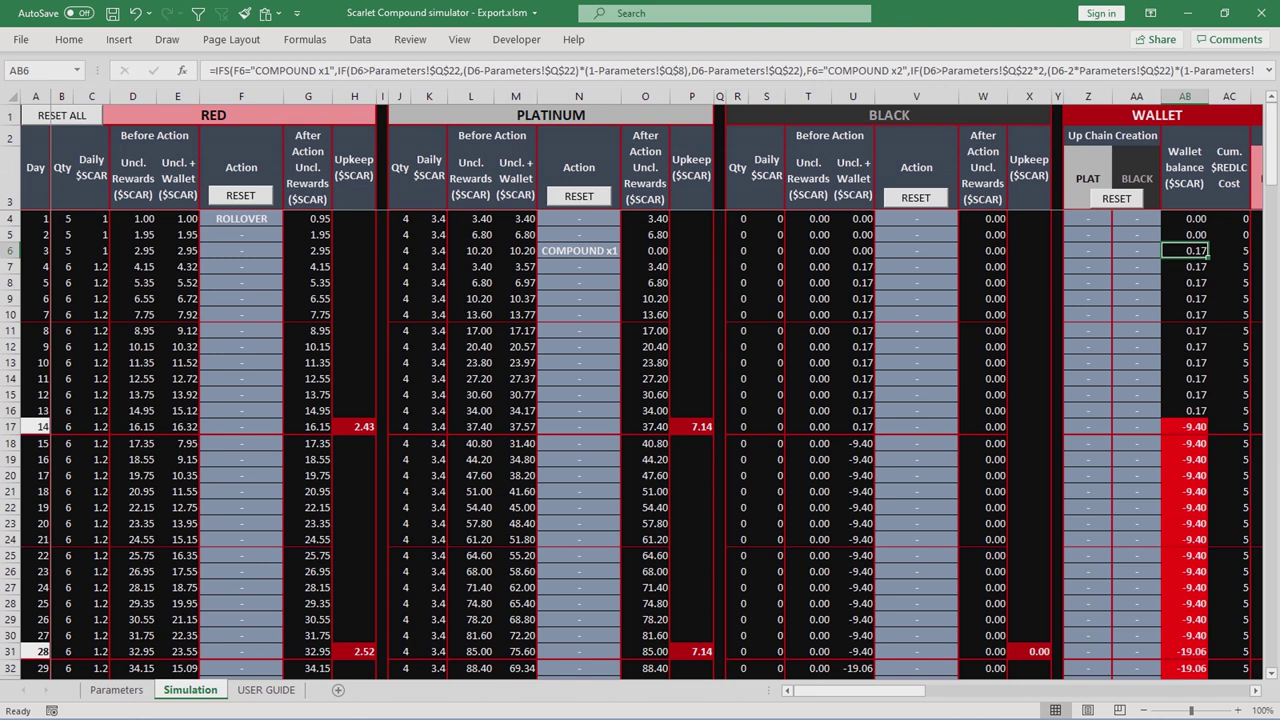
left_click(1230, 251)
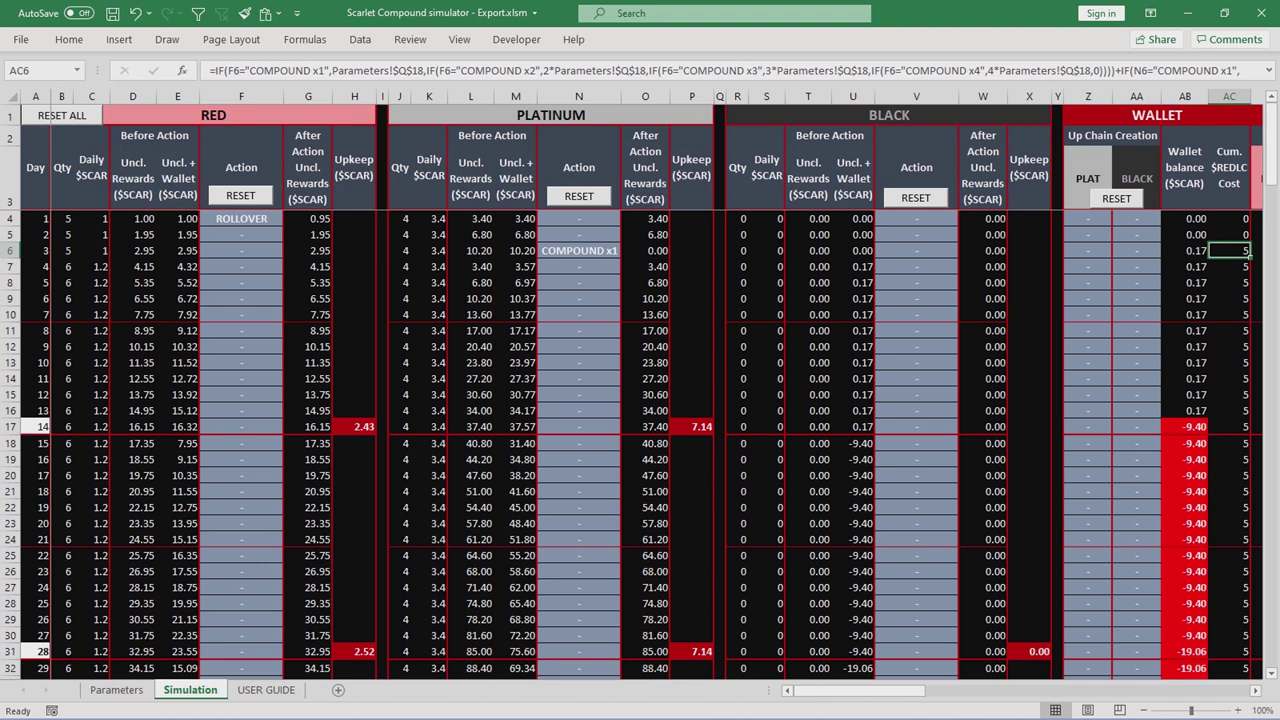
Examine RED's after-action unclaimed rewards and its Upkeep column through day 14.
left_click_drag(310, 165, 335, 252)
left_click(312, 219)
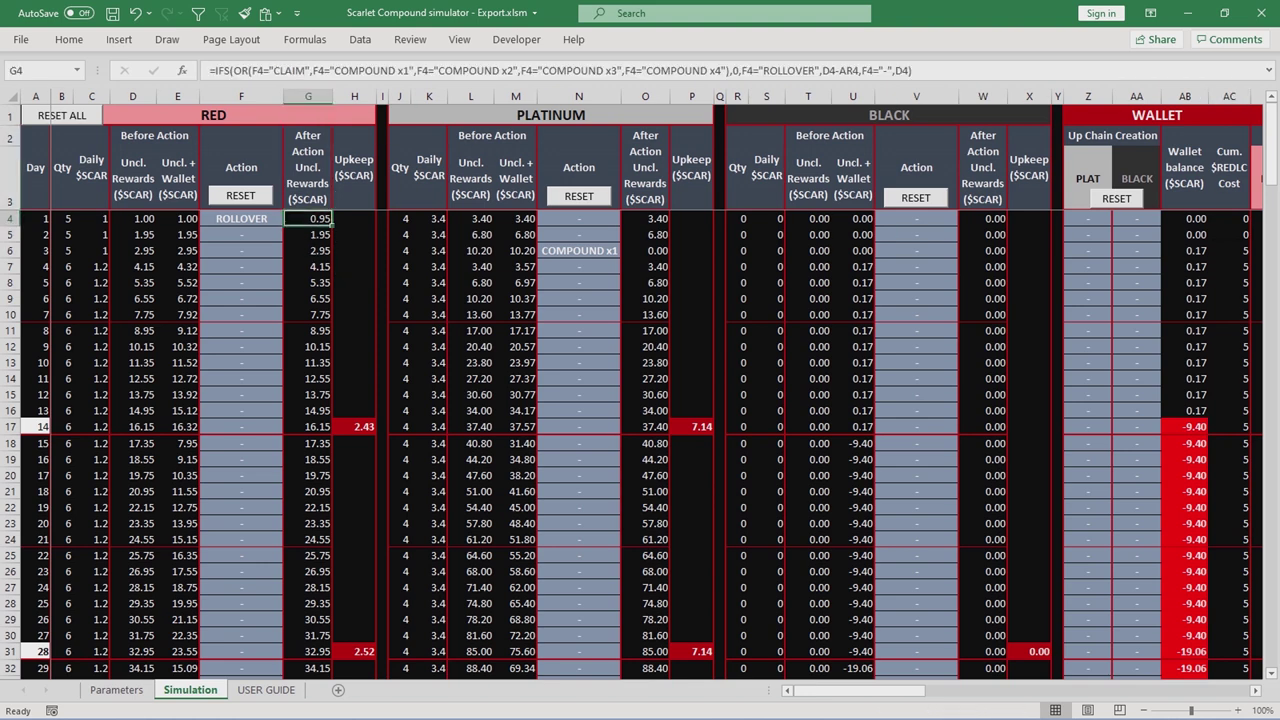
left_click_drag(355, 165, 376, 428)
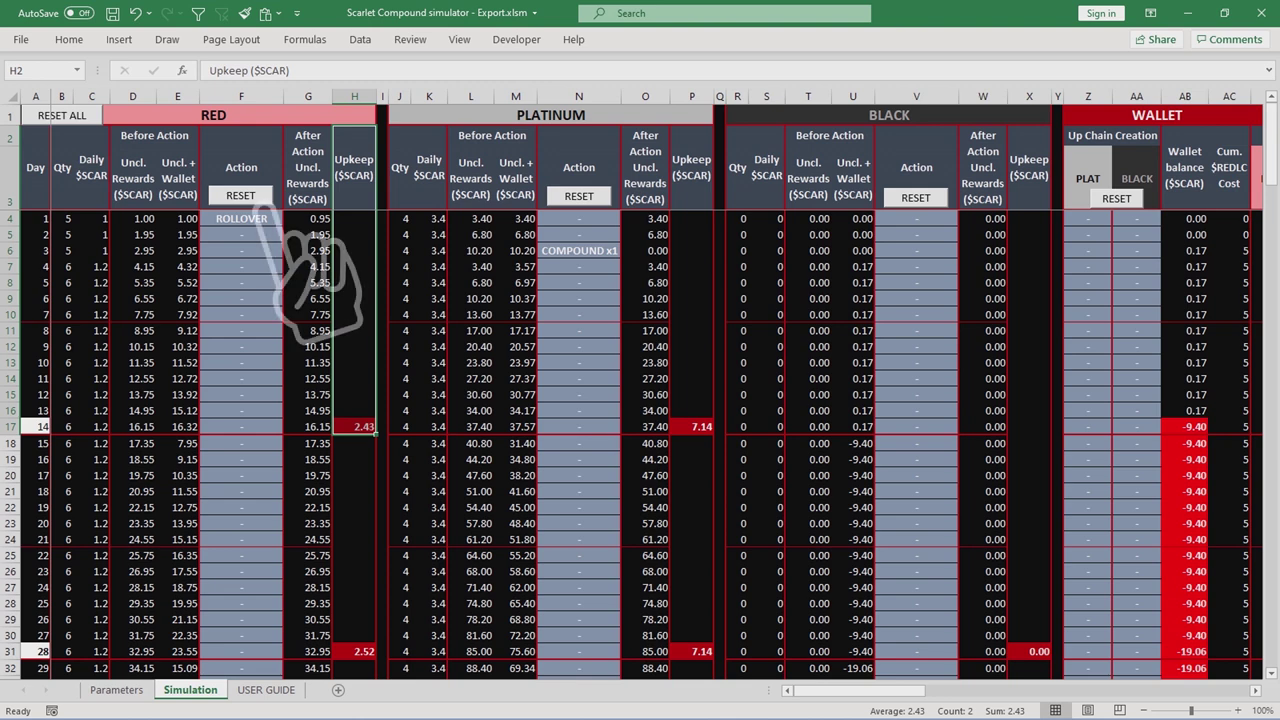
Reset the RED actions and clear all remaining actions in the simulation.
left_click(250, 197)
key("Return")
key("Return")
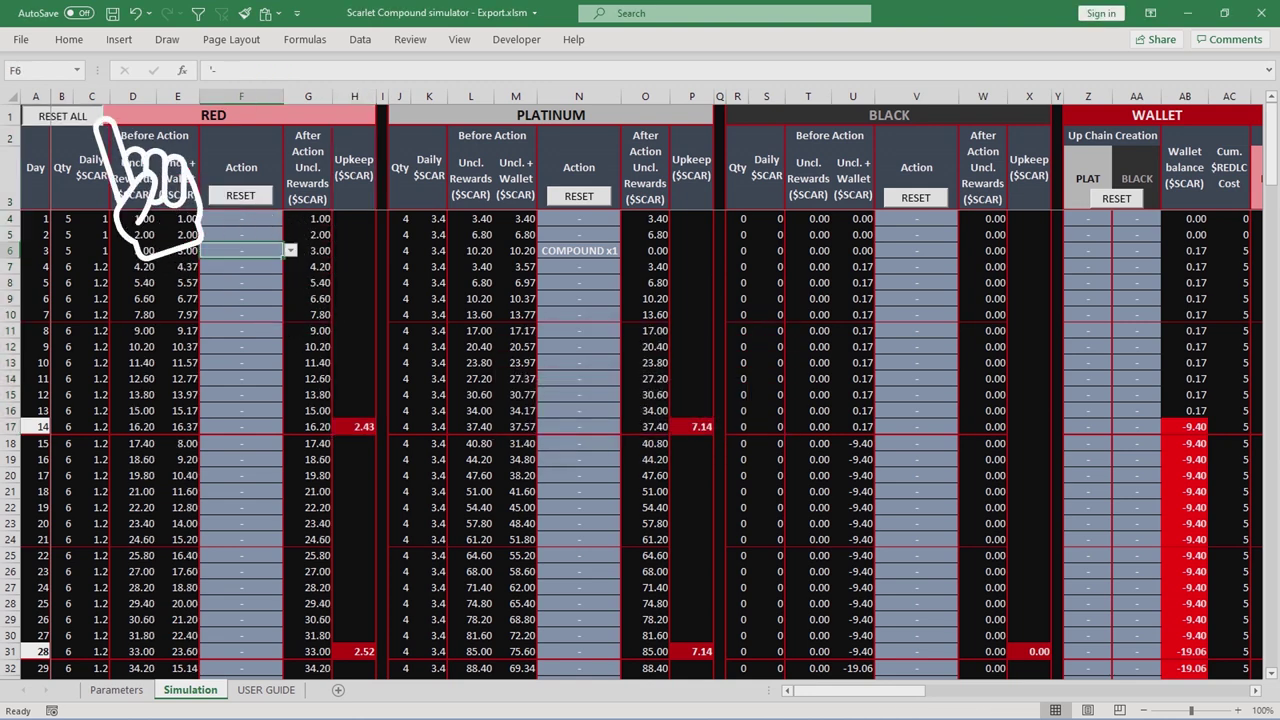
left_click(95, 120)
key("Return")
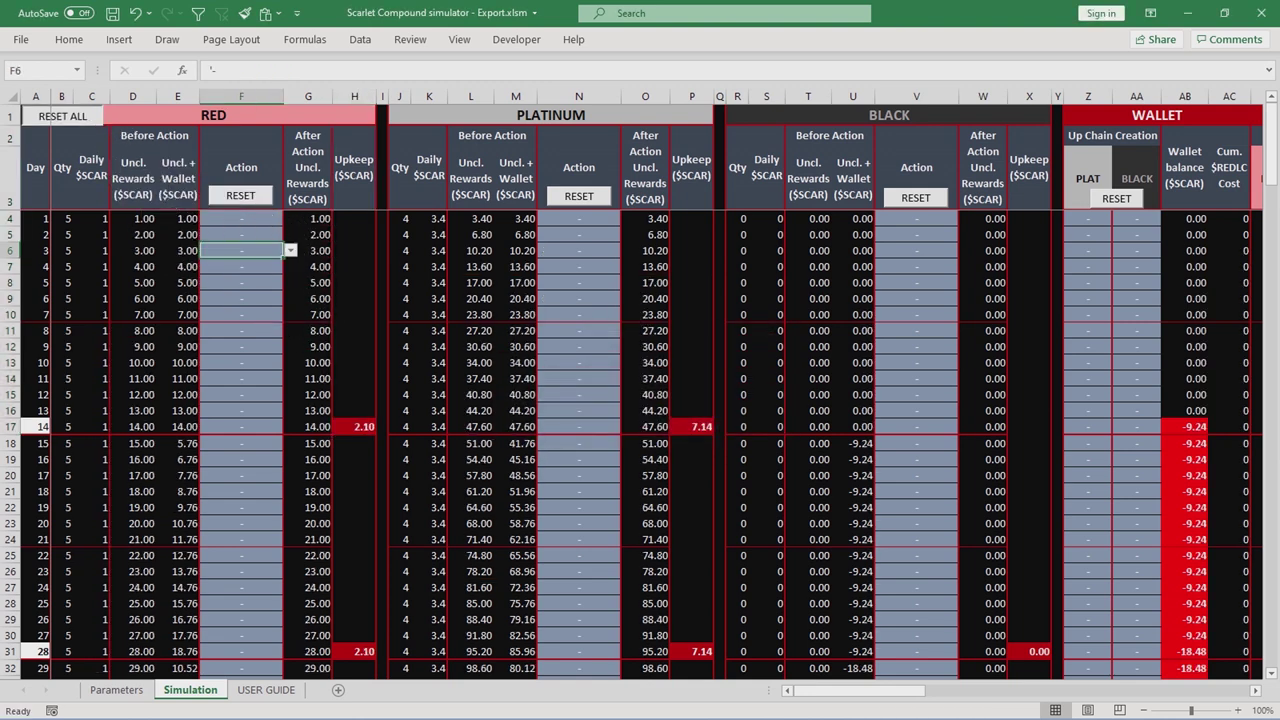
Examine RED's quantity, daily $SCAR and unclaimed rewards for days 1 to 14, together with its day 14 upkeep.
key("Return")
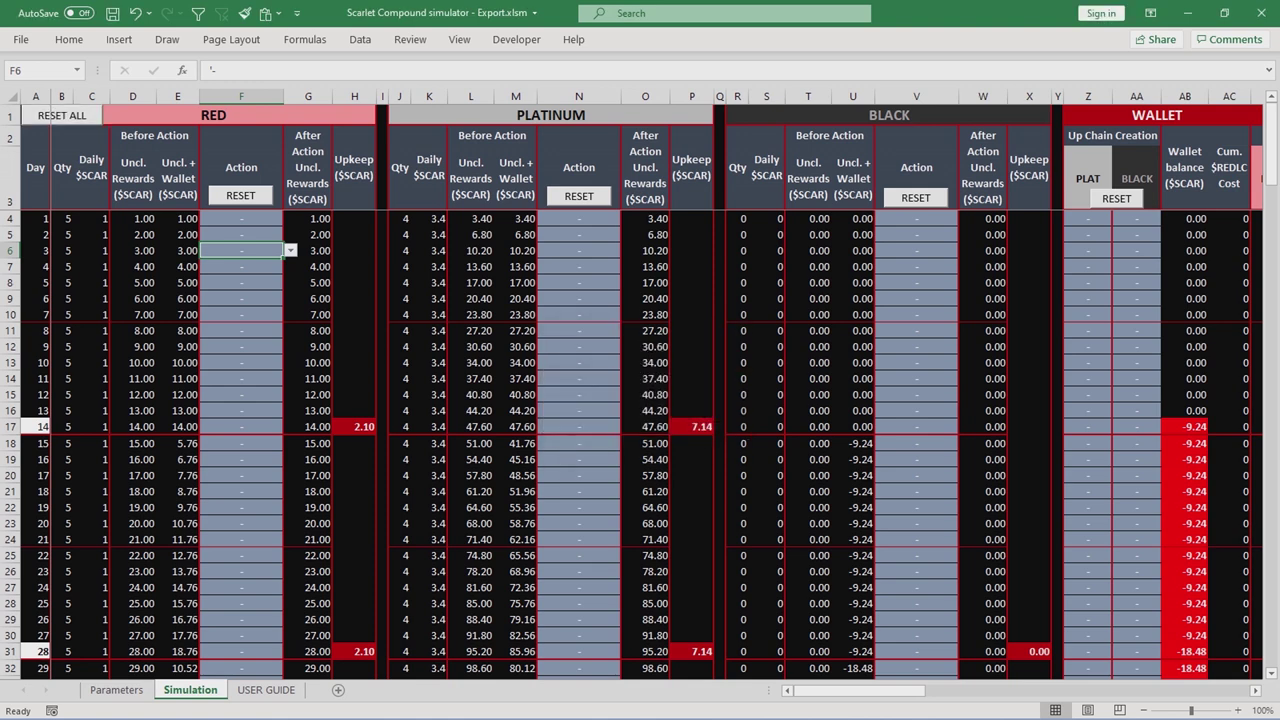
left_click(354, 427)
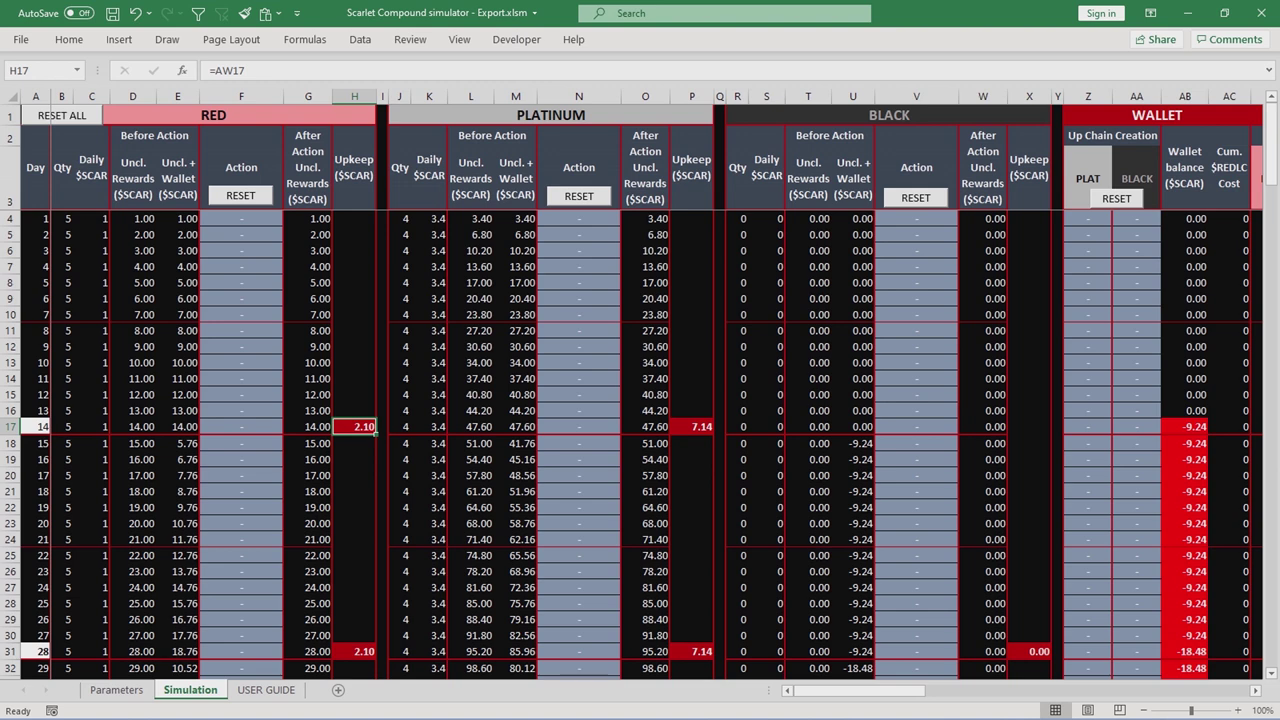
left_click(62, 219)
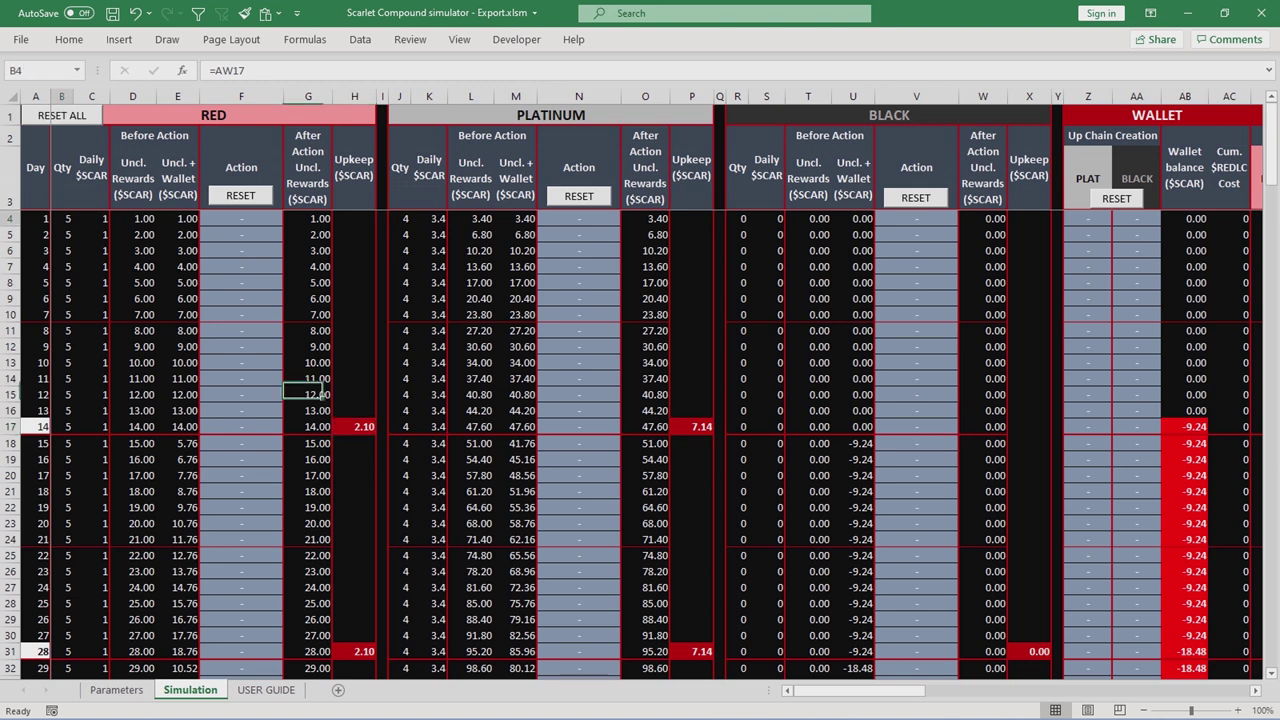
left_click(91, 219)
left_click_drag(133, 218, 133, 426)
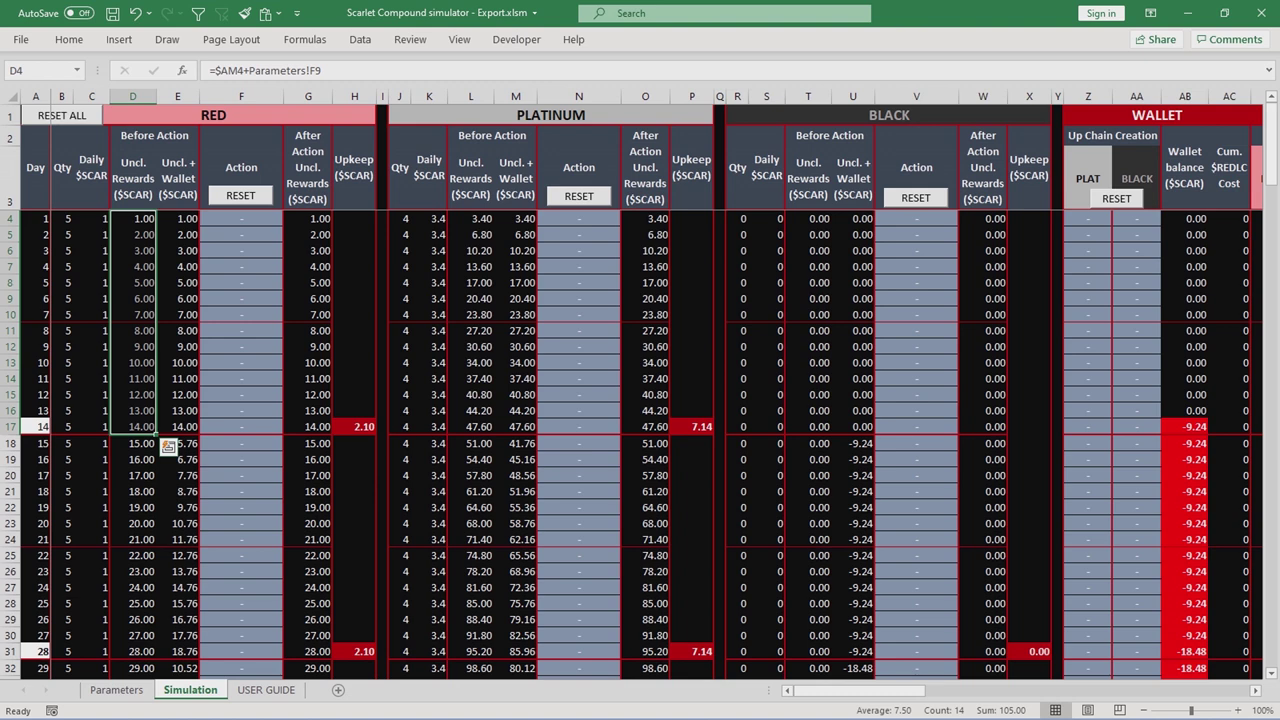
left_click(133, 426)
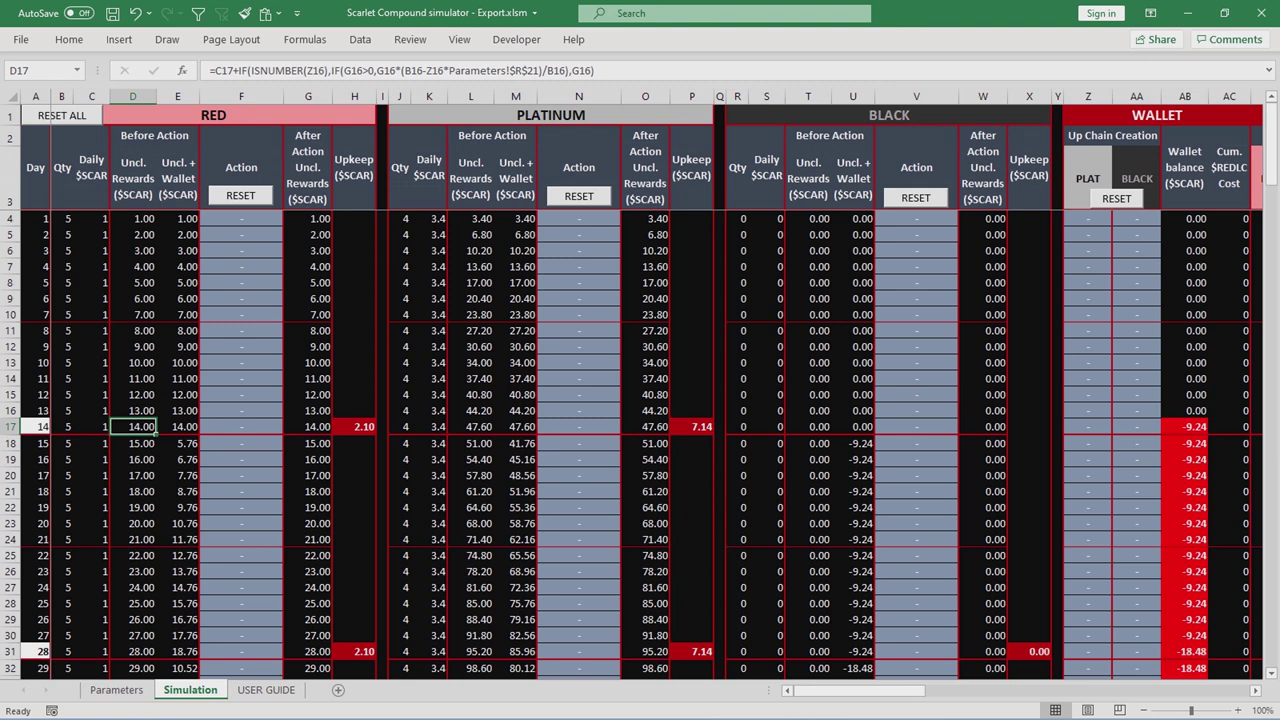
key("Right")
key("Right")
key("Right")
key("Right")
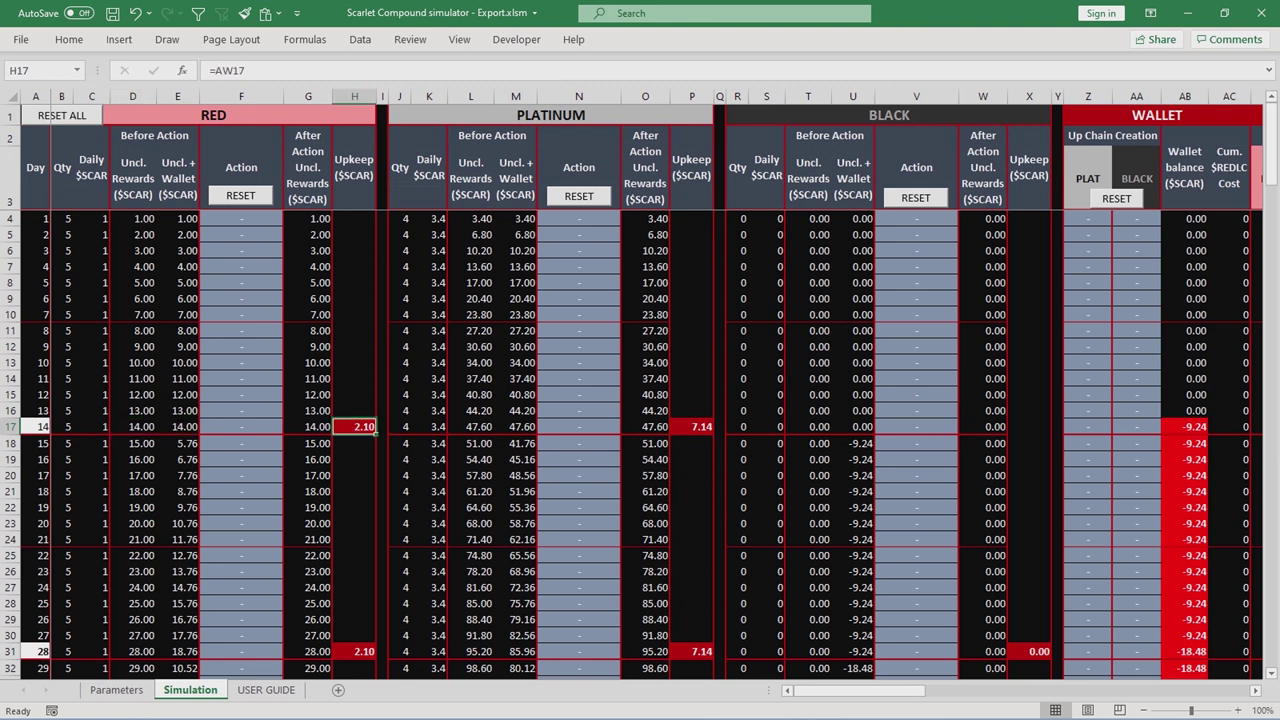
Review the action options available for RED on day 1, keeping the blank option.
left_click(241, 219)
left_click(290, 219)
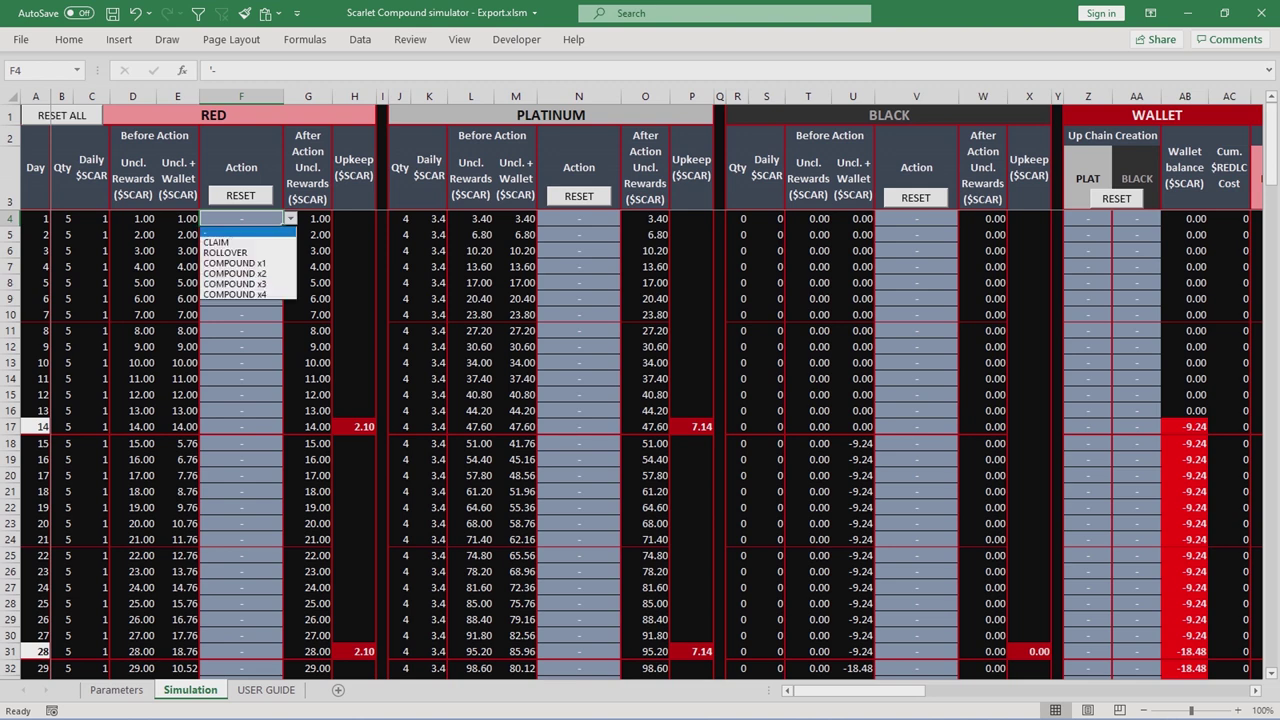
key("Down")
key("Down")
key("Up")
key("Up")
key("Return")
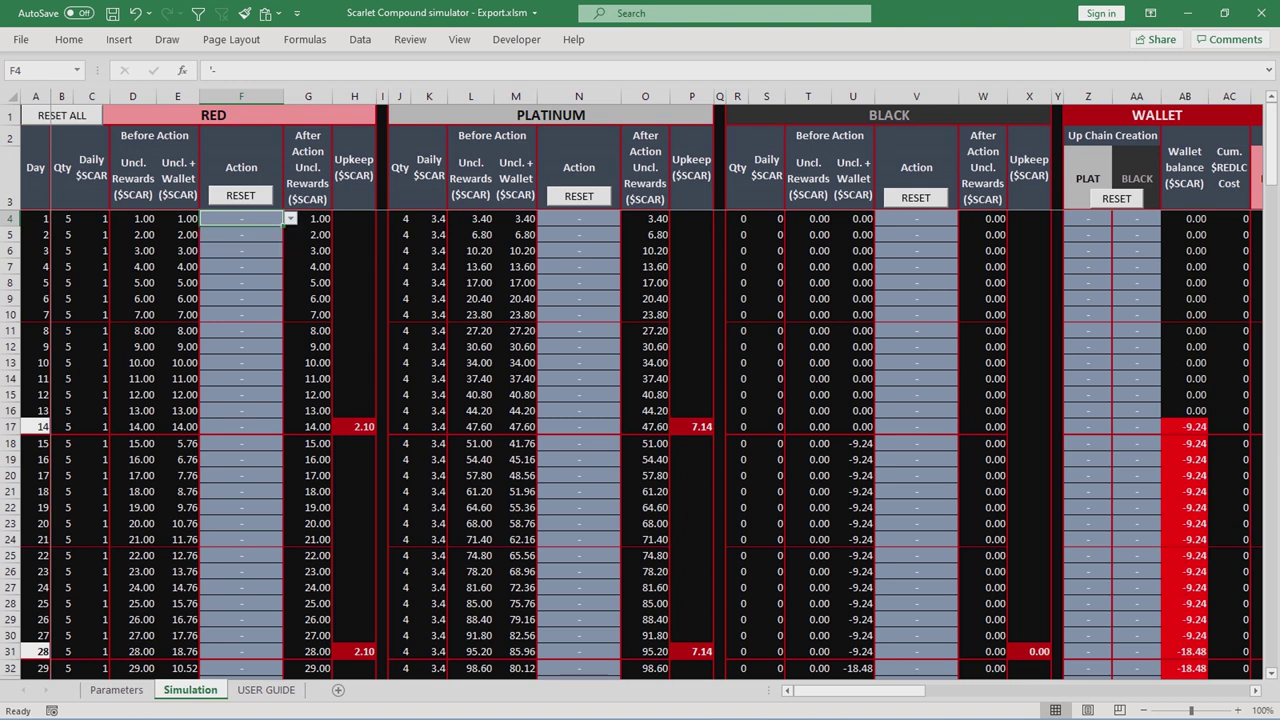
Compare the day 14 upkeep of RED and PLATINUM with RED's unclaimed rewards and the wallet balance.
left_click(355, 427)
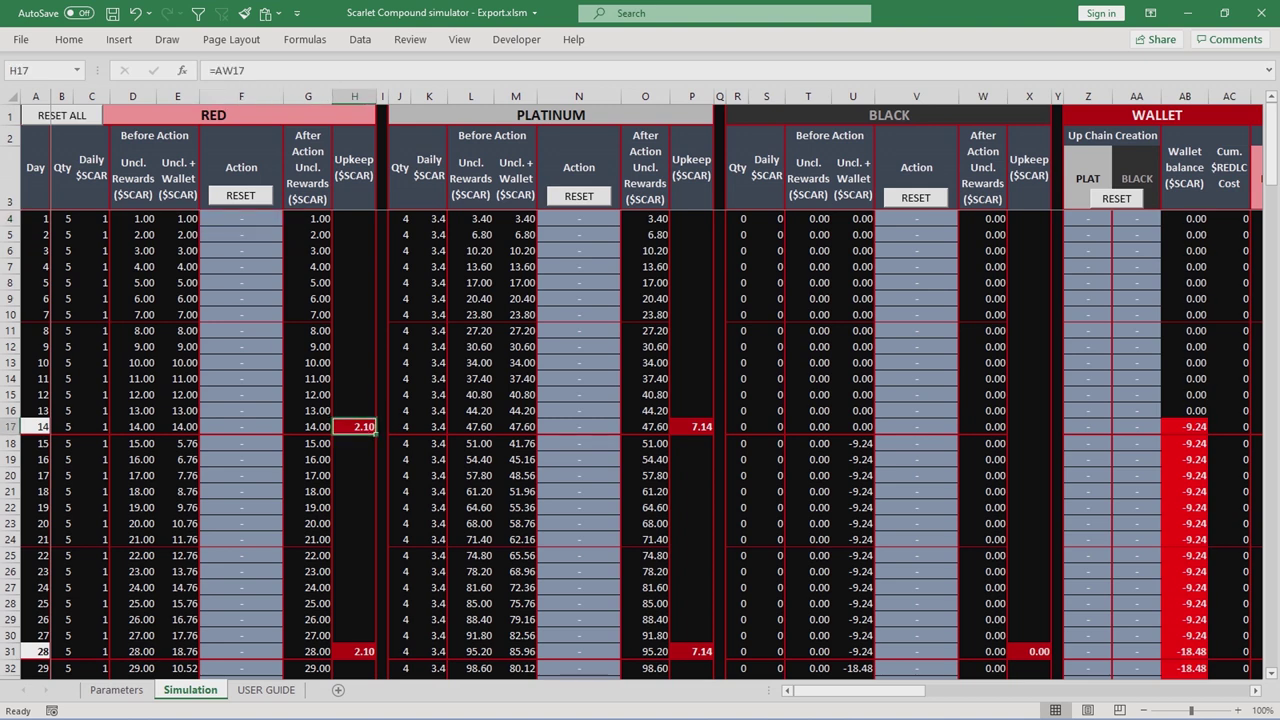
left_click(133, 427)
left_click(355, 427)
left_click(692, 427)
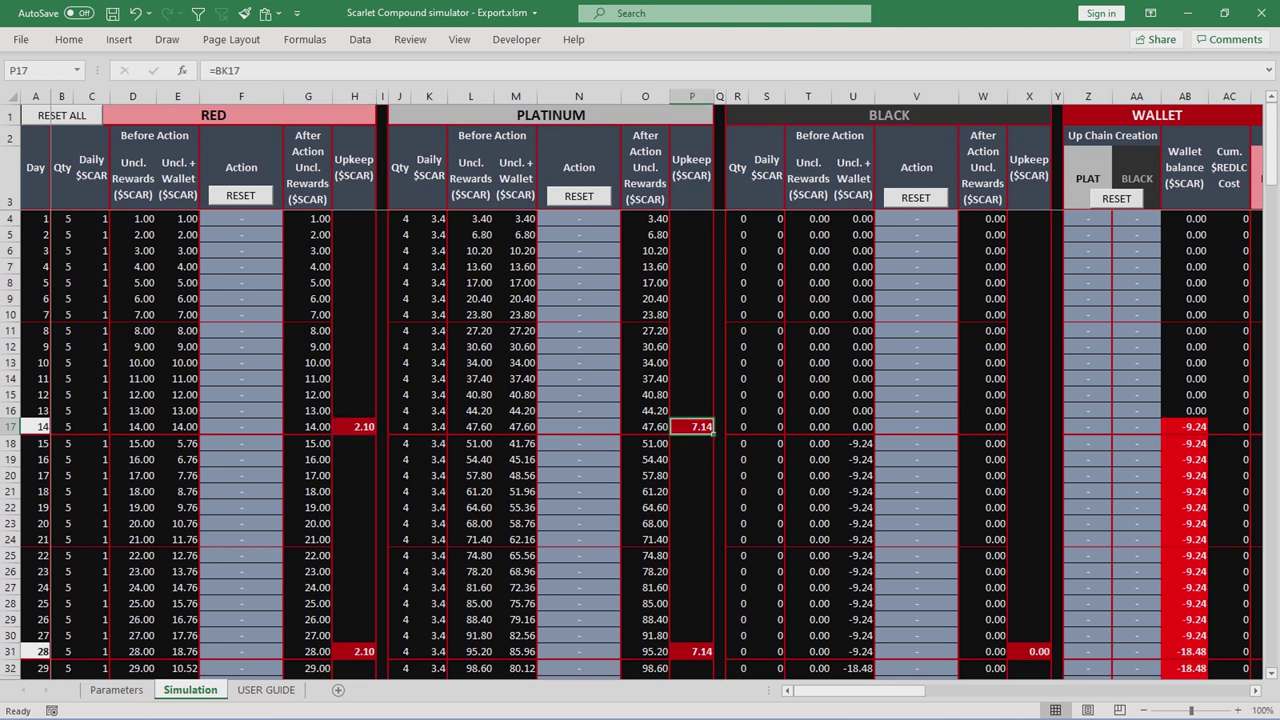
left_click(1185, 427)
left_click(355, 427)
left_click(692, 427)
left_click(1185, 427)
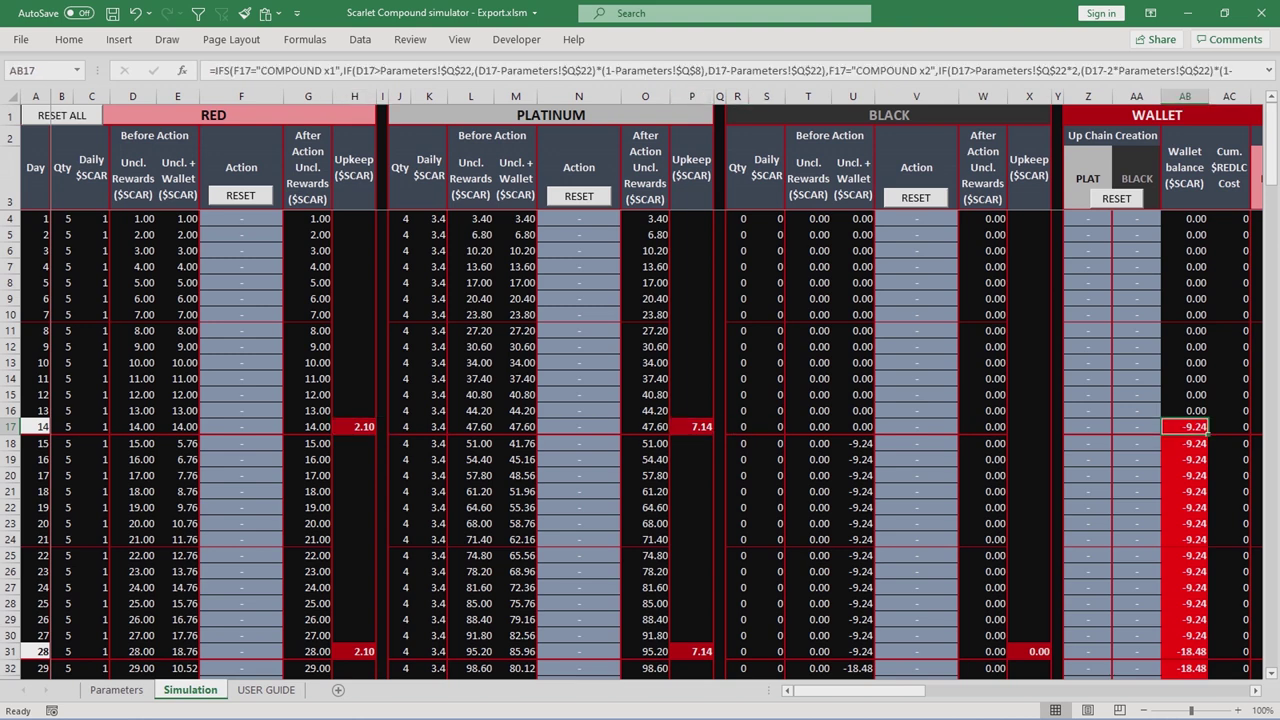
Set RED's action to CLAIM on day 7 and to ROLLOVER on day 1.
left_click(241, 315)
left_click(291, 315)
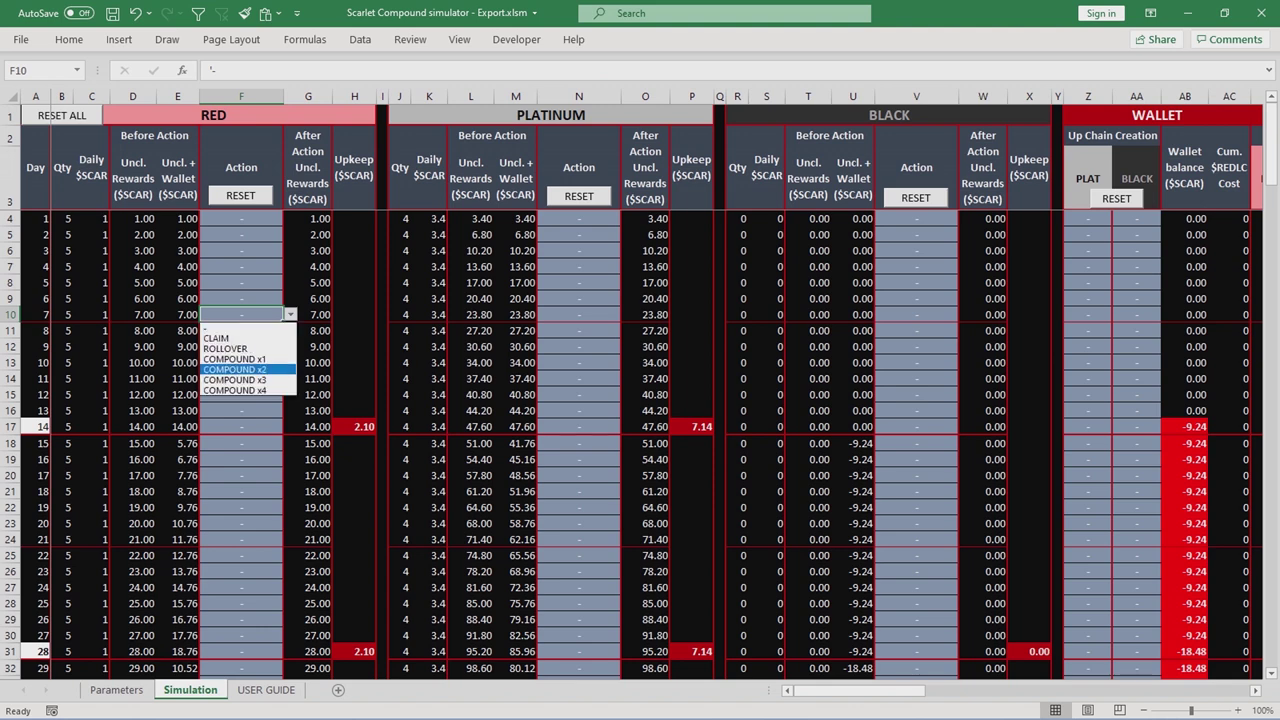
key("Return")
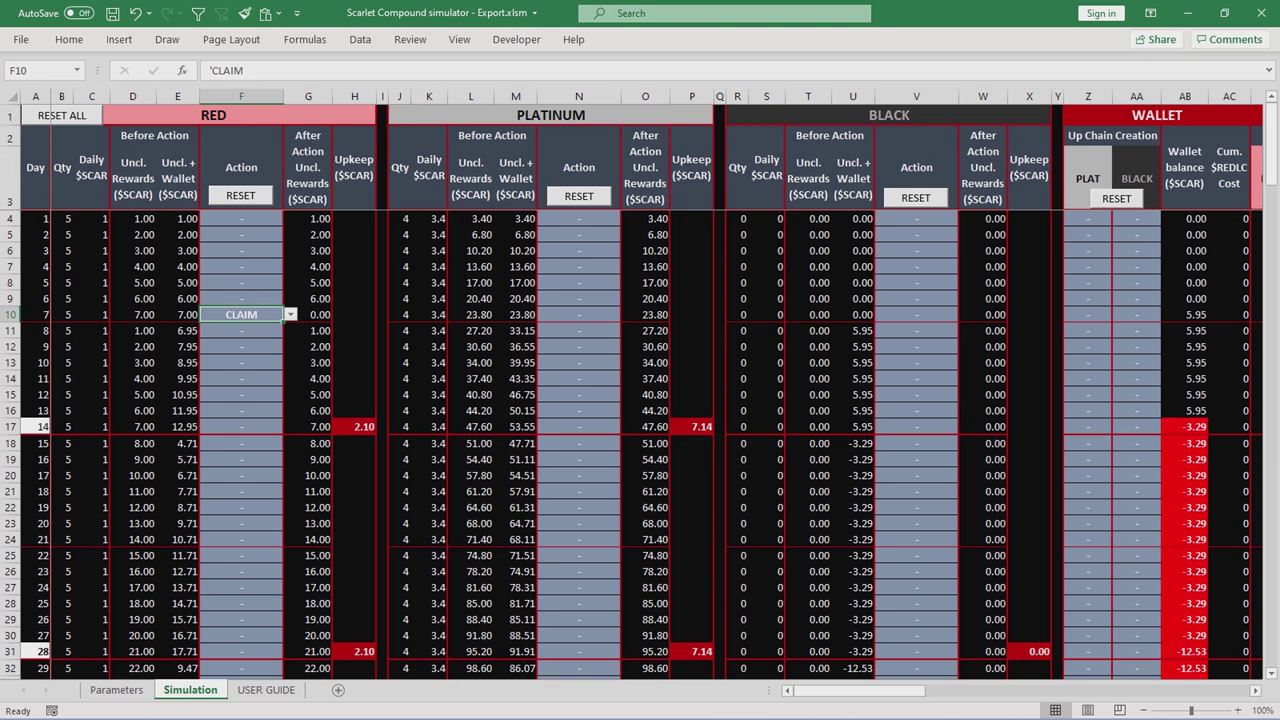
left_click(241, 219)
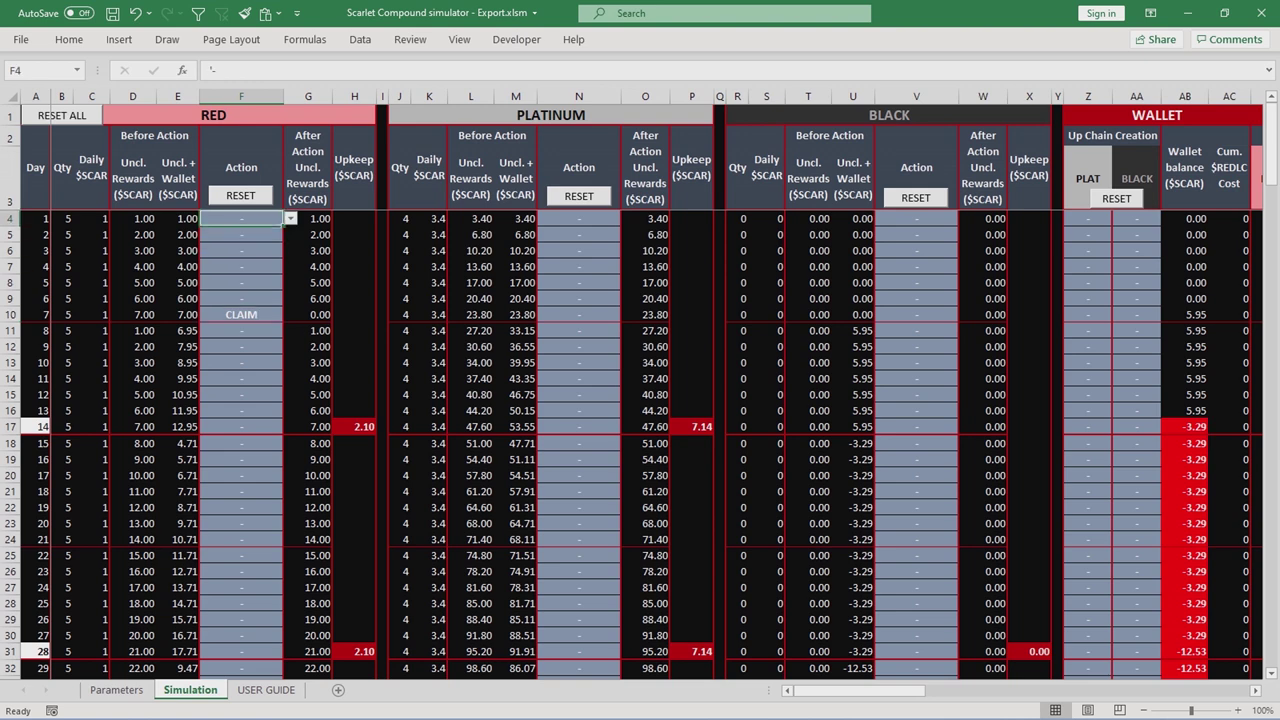
left_click(291, 219)
key("Return")
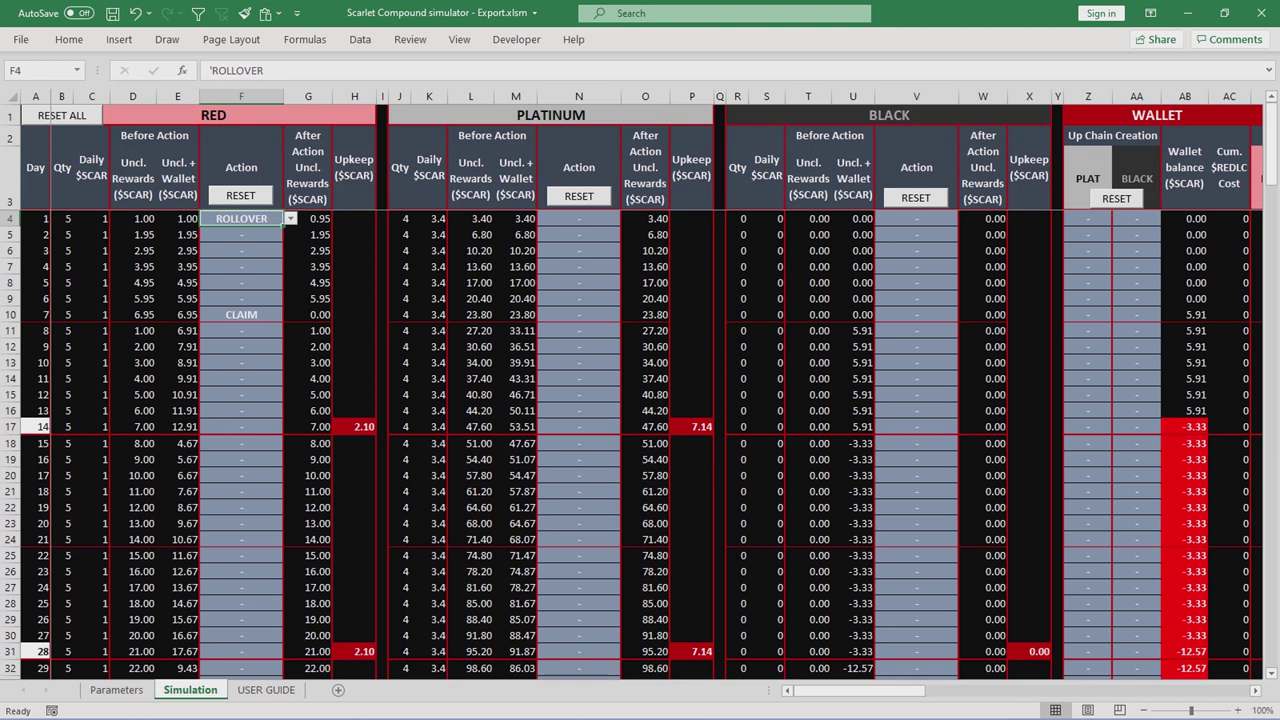
Set RED's day 8 action to ROLLOVER and check the day 14 upkeep of RED and PLATINUM.
left_click(241, 331)
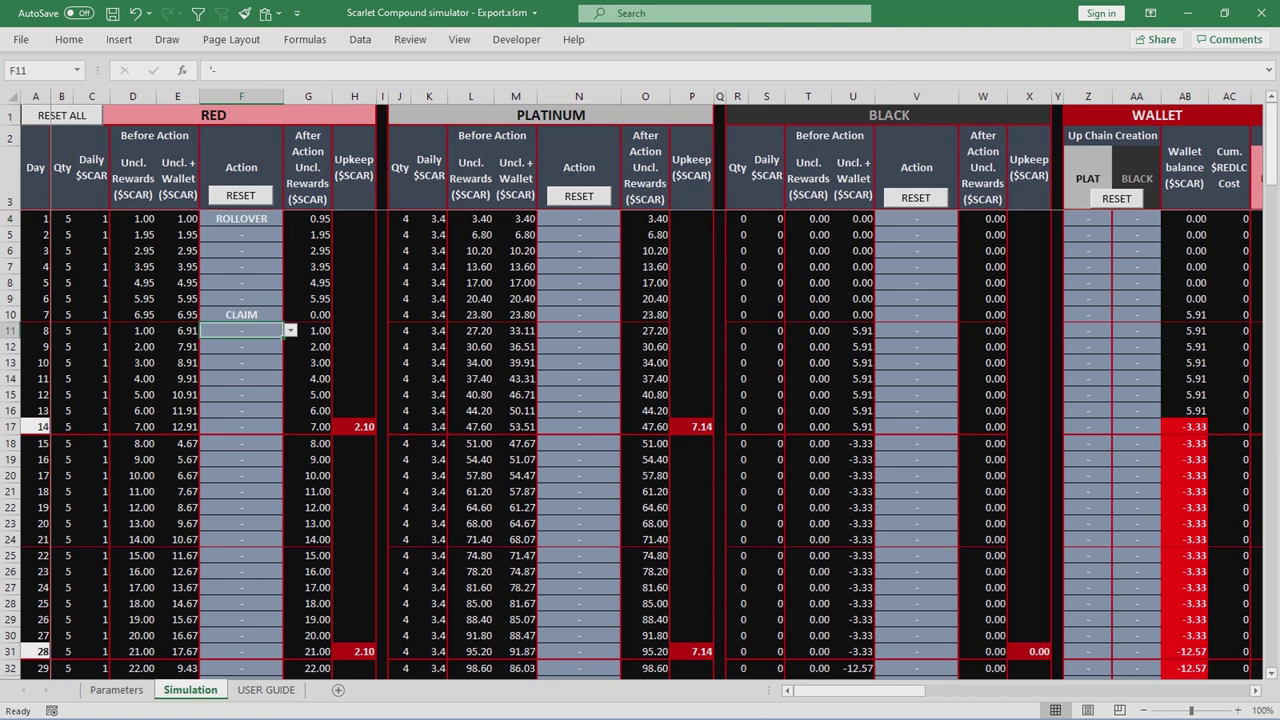
key("alt+Down")
key("Down")
key("Down")
key("Return")
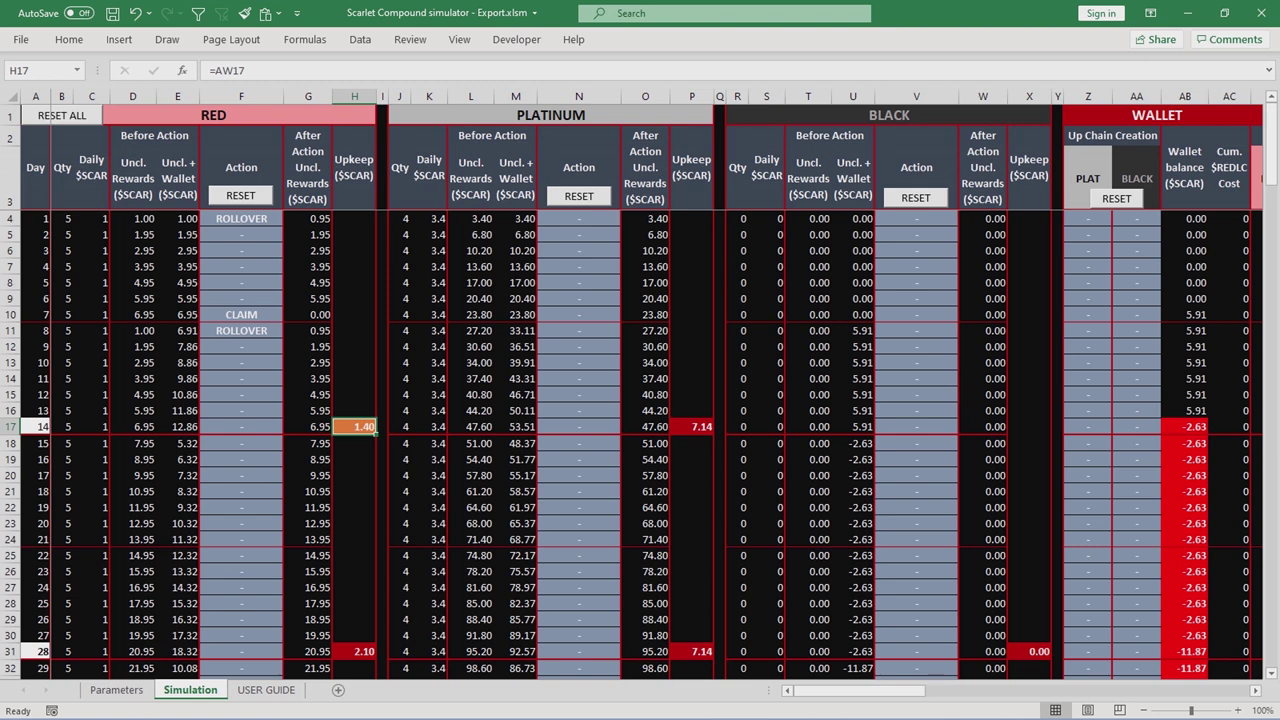
key("ctrl+Right")
key("ctrl+Right")
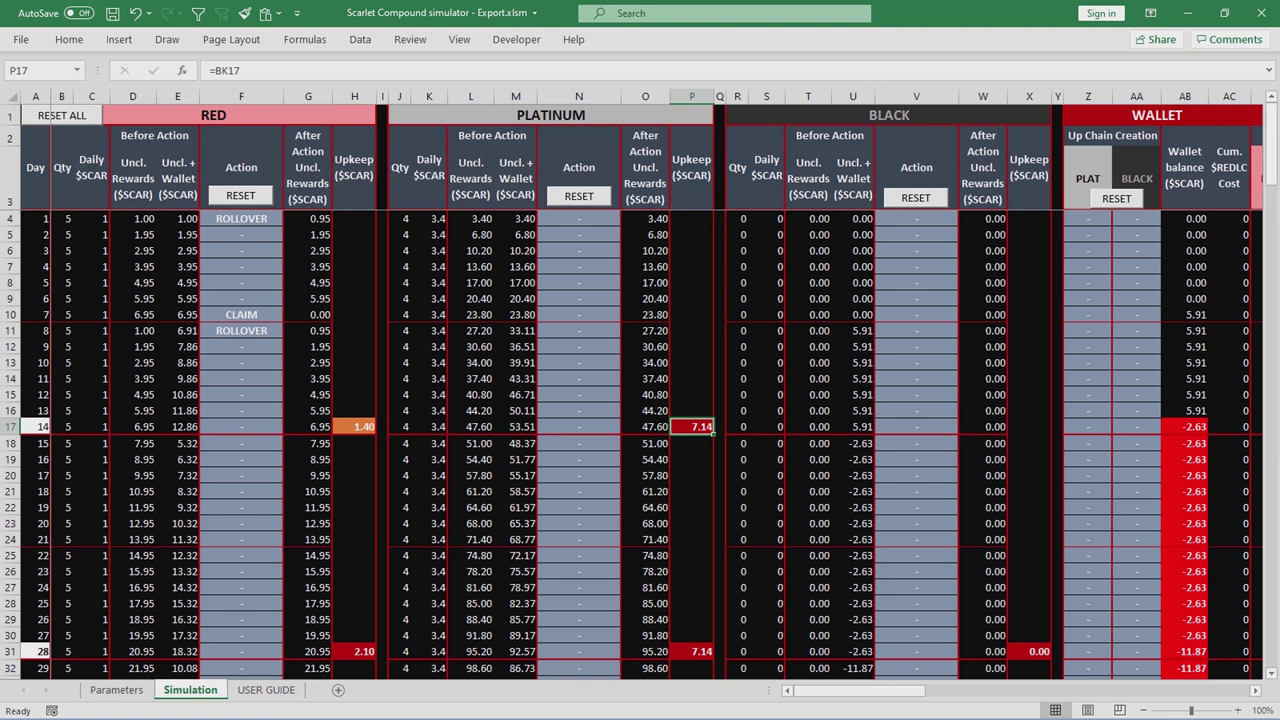
Set PLATINUM's action to COMPOUND x1 on days 3 and 6.
left_click(579, 251)
left_click(628, 251)
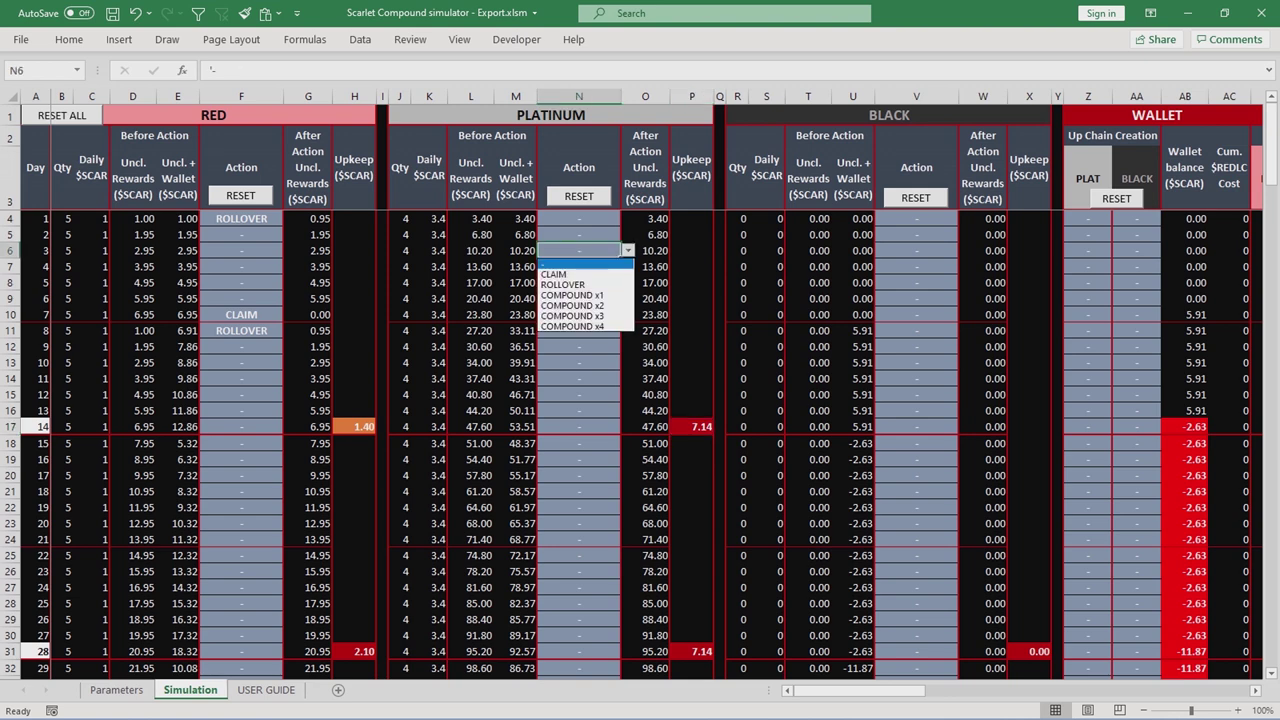
left_click(573, 295)
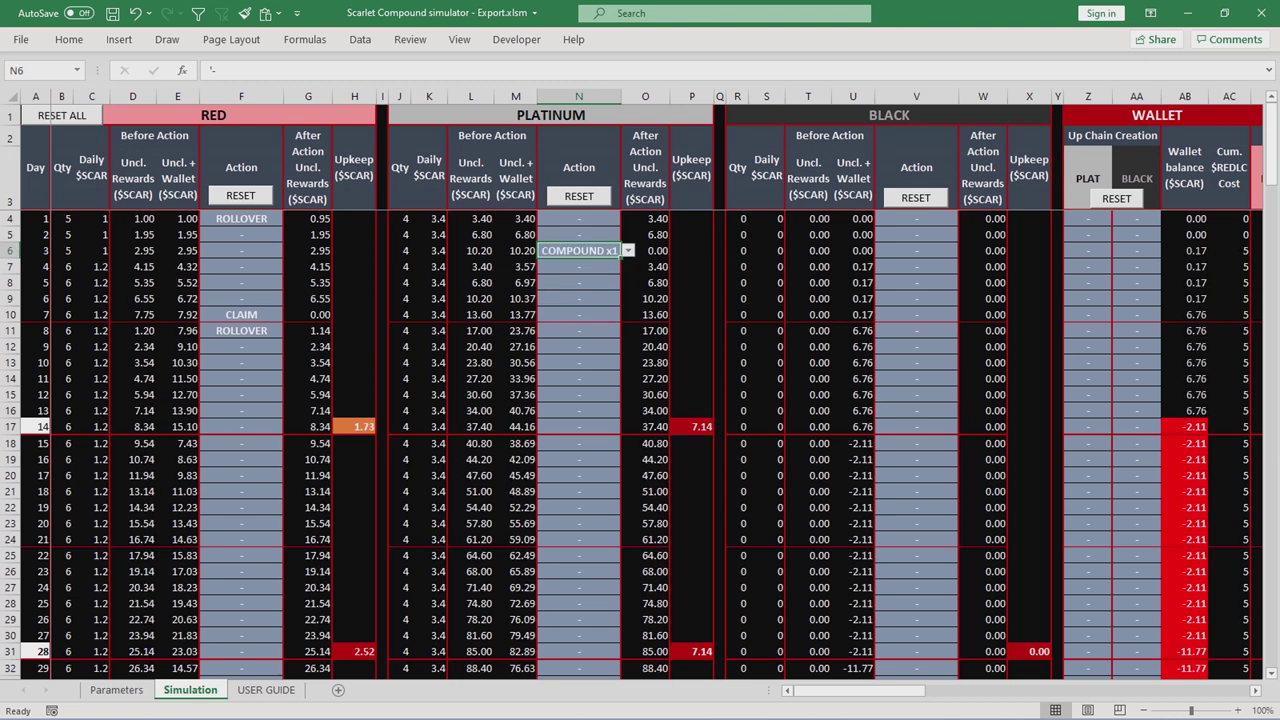
left_click(579, 299)
left_click(627, 298)
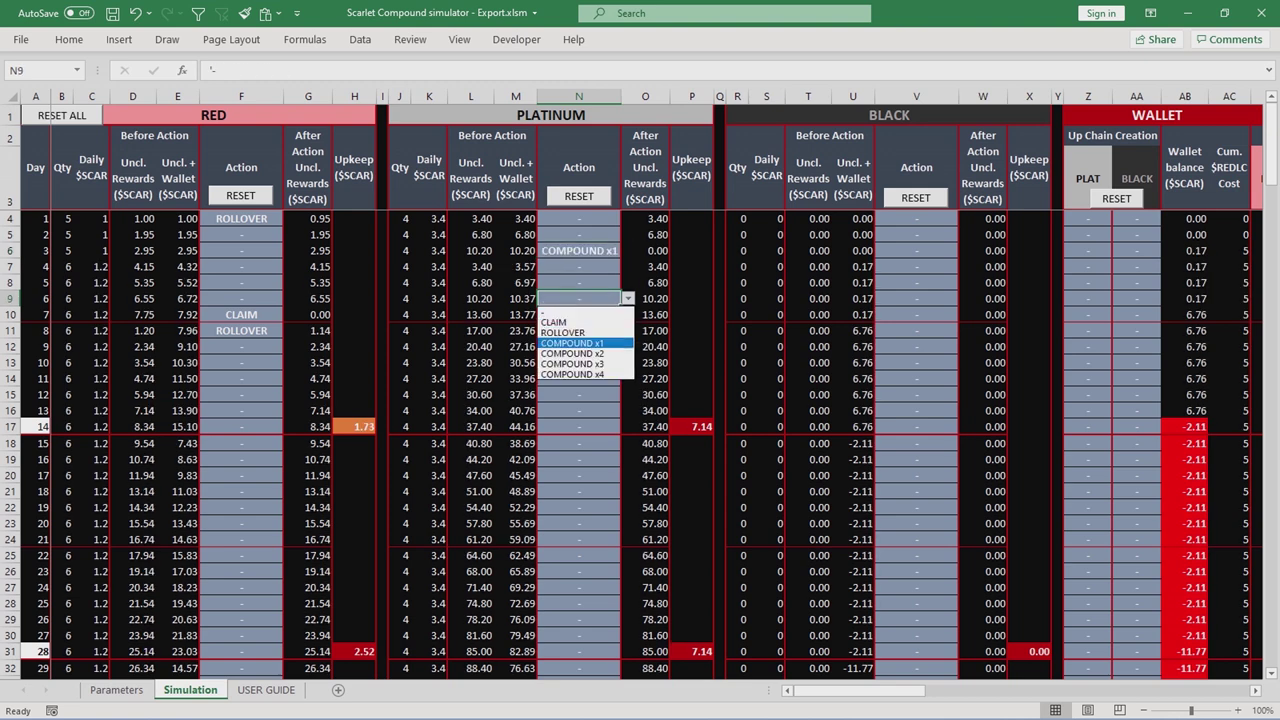
left_click(570, 343)
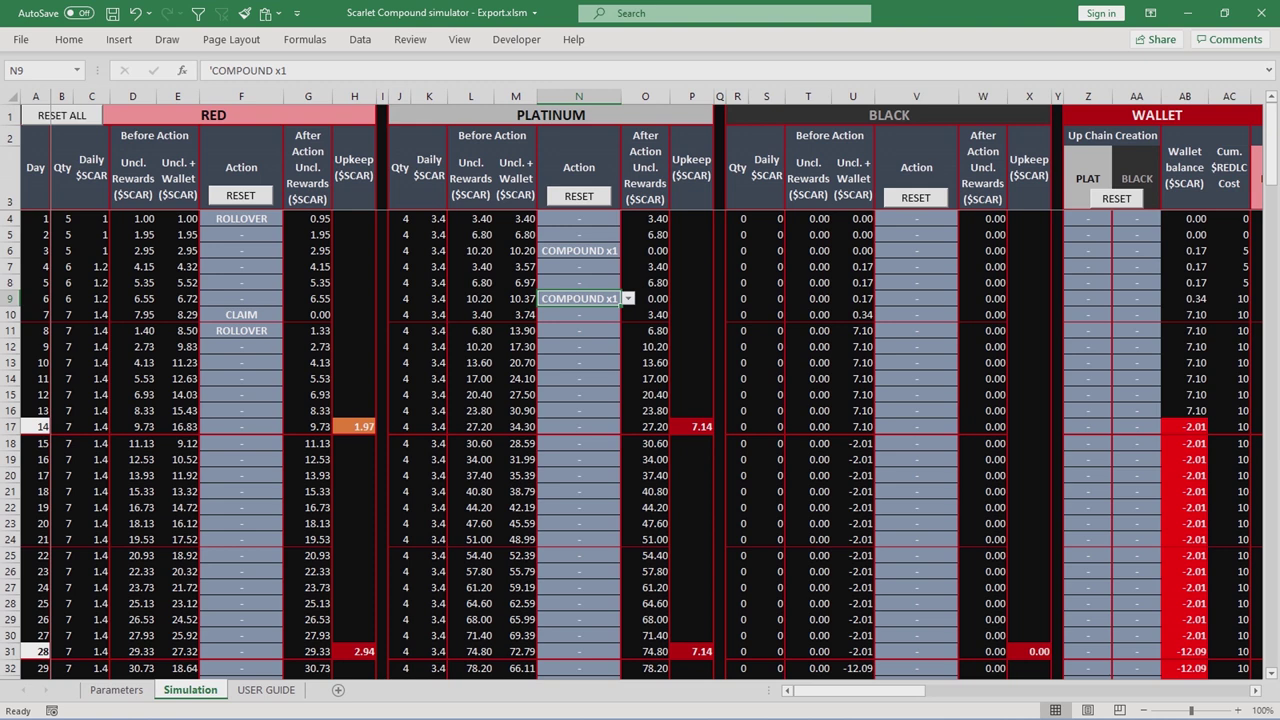
Set PLATINUM's day 9 action to COMPOUND x1 and check its day 14 upkeep.
left_click(579, 347)
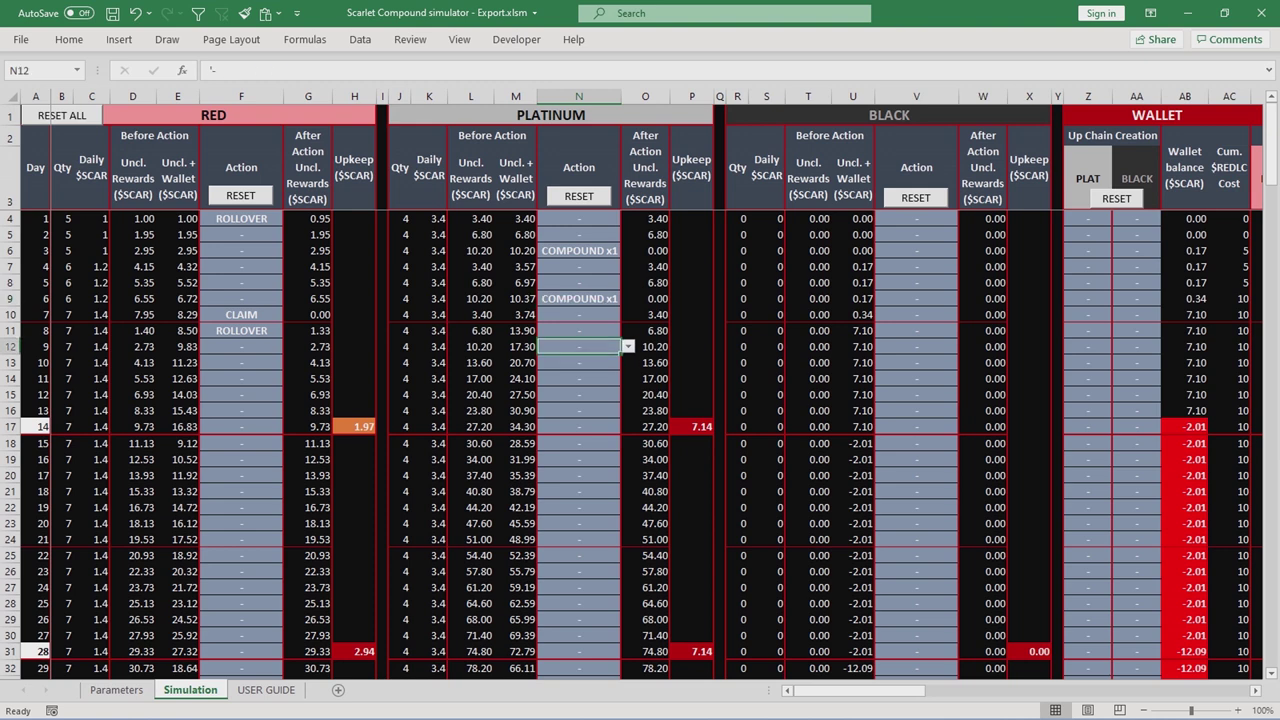
left_click(627, 346)
left_click(570, 391)
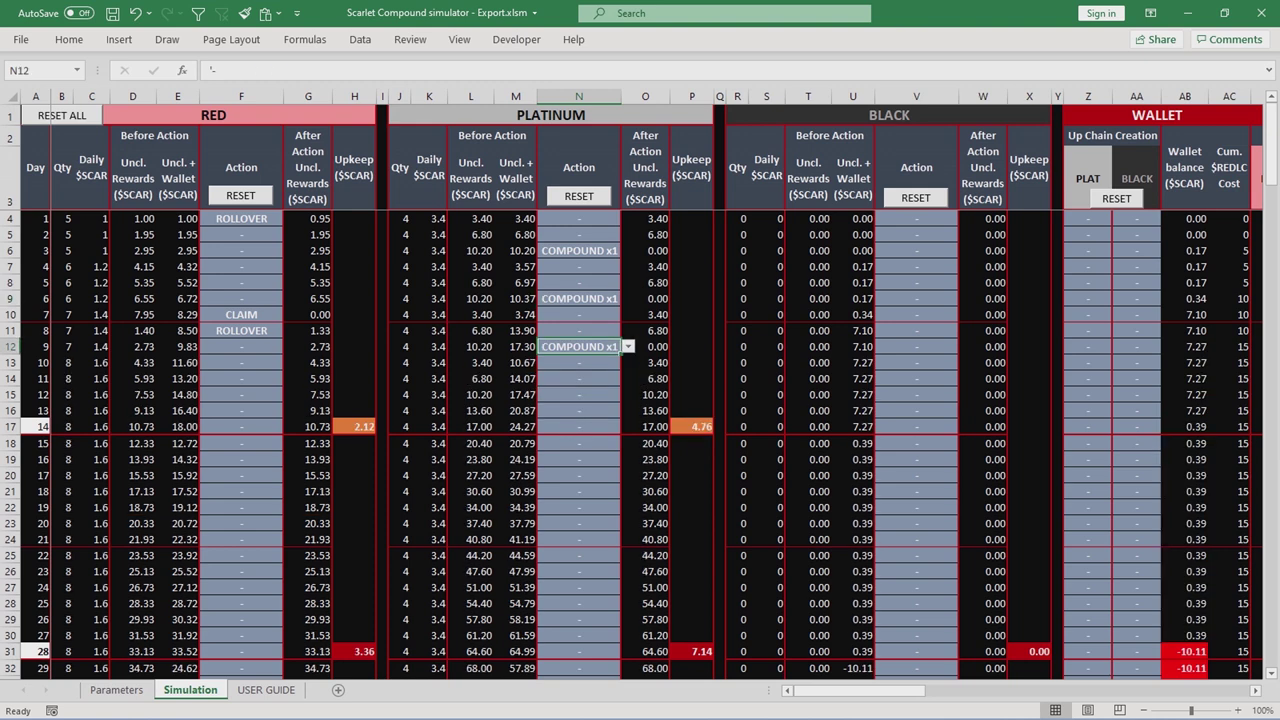
left_click(692, 427)
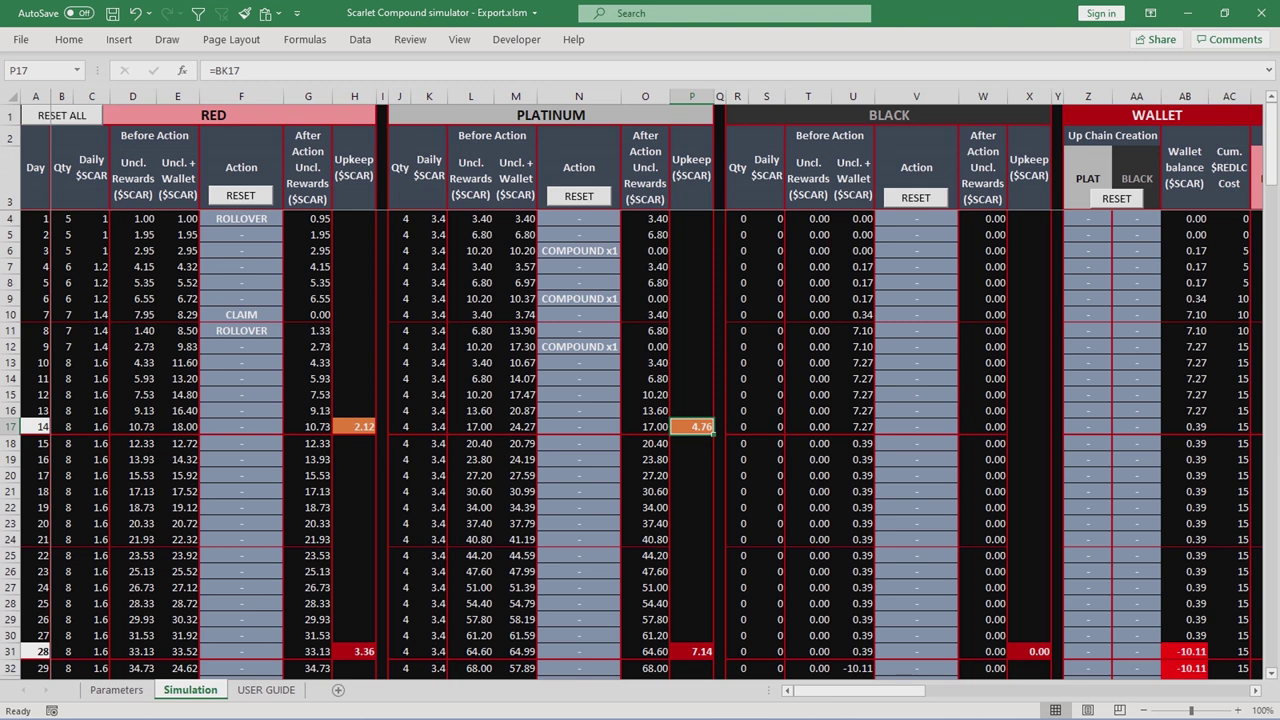
Apply COMPOUND x1 to PLATINUM on day 12 and recheck its day 14 upkeep.
left_click(579, 395)
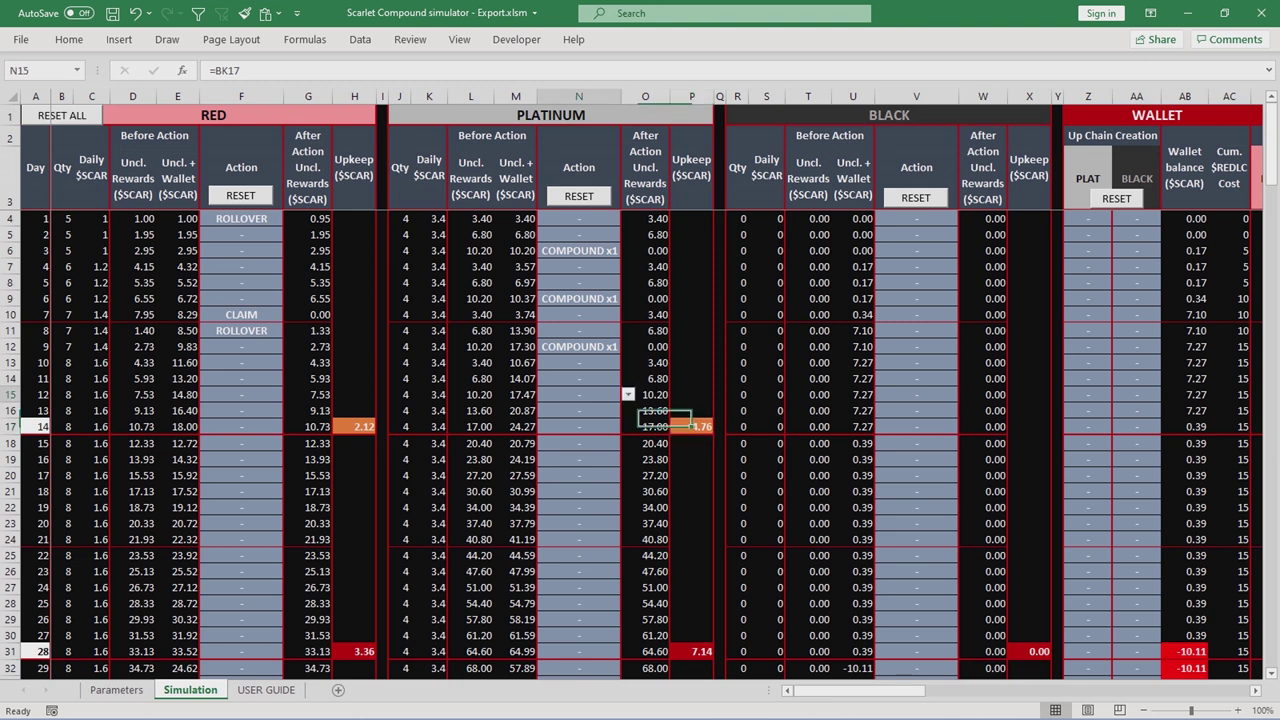
left_click(627, 394)
left_click(570, 439)
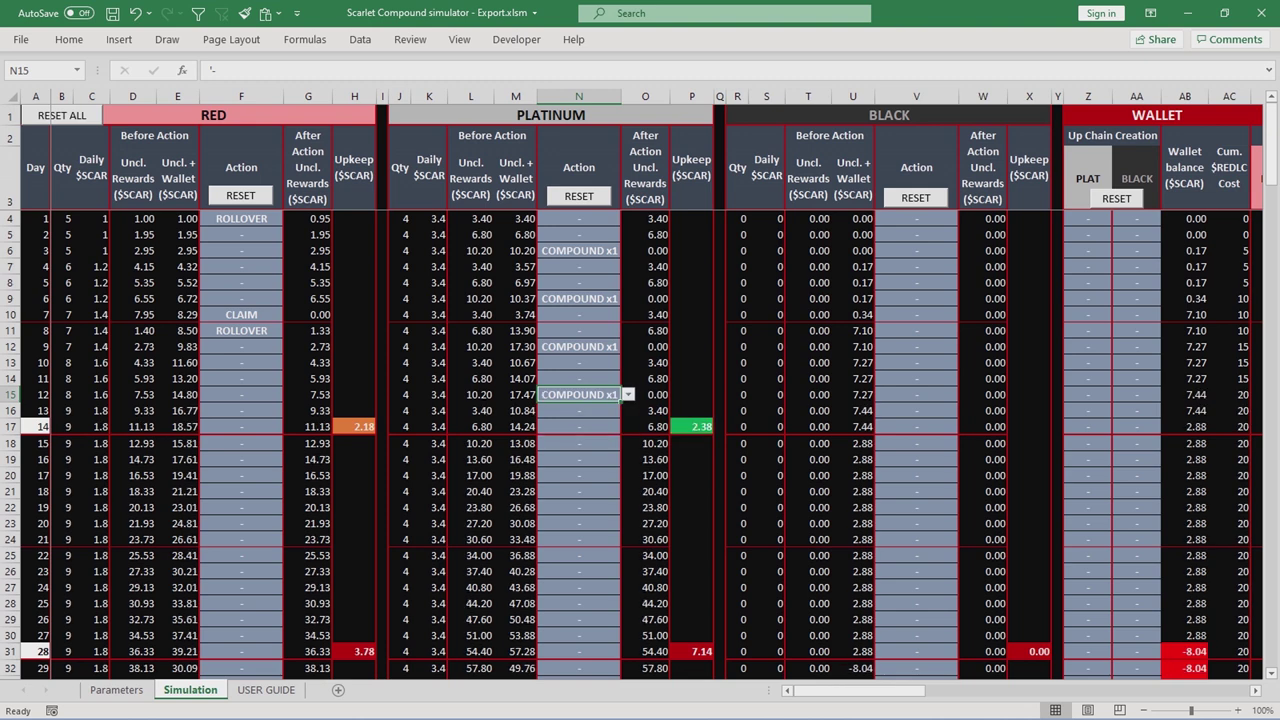
left_click(692, 427)
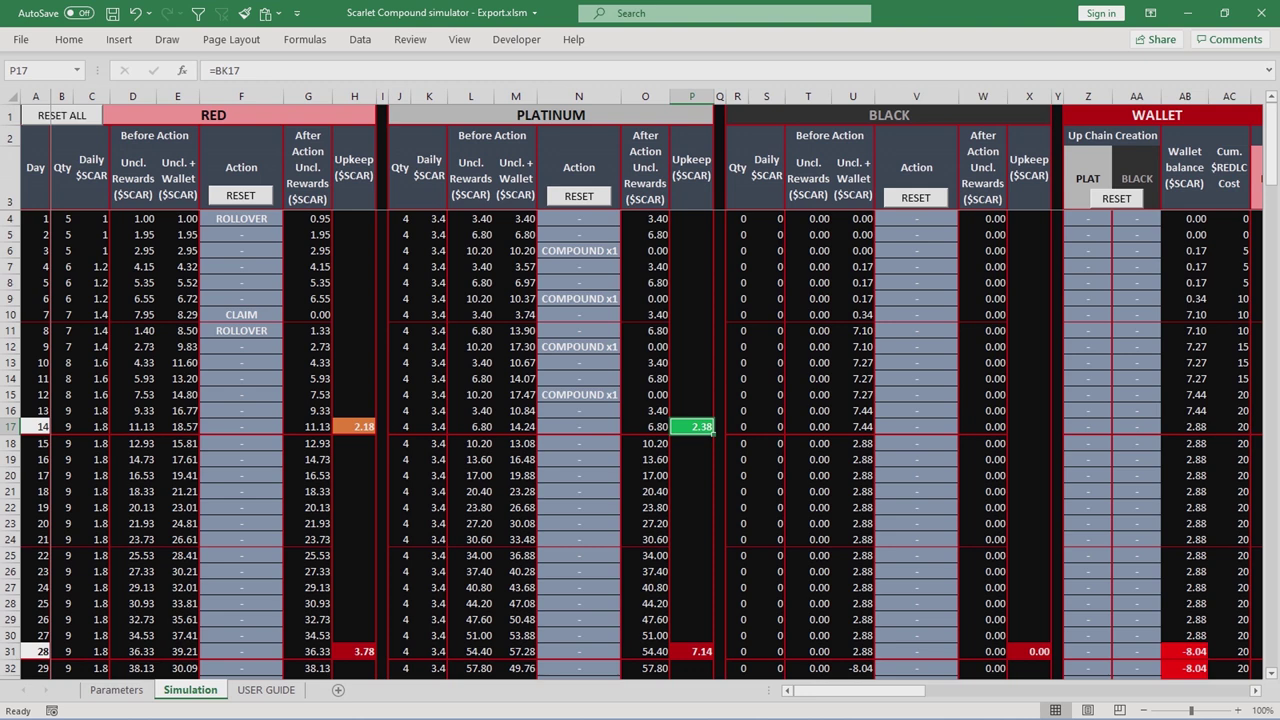
Examine RED's unclaimed and daily rewards for days 10 to 14, RED's day 8 action and PLATINUM's day 6 action.
left_click_drag(133, 362, 133, 426)
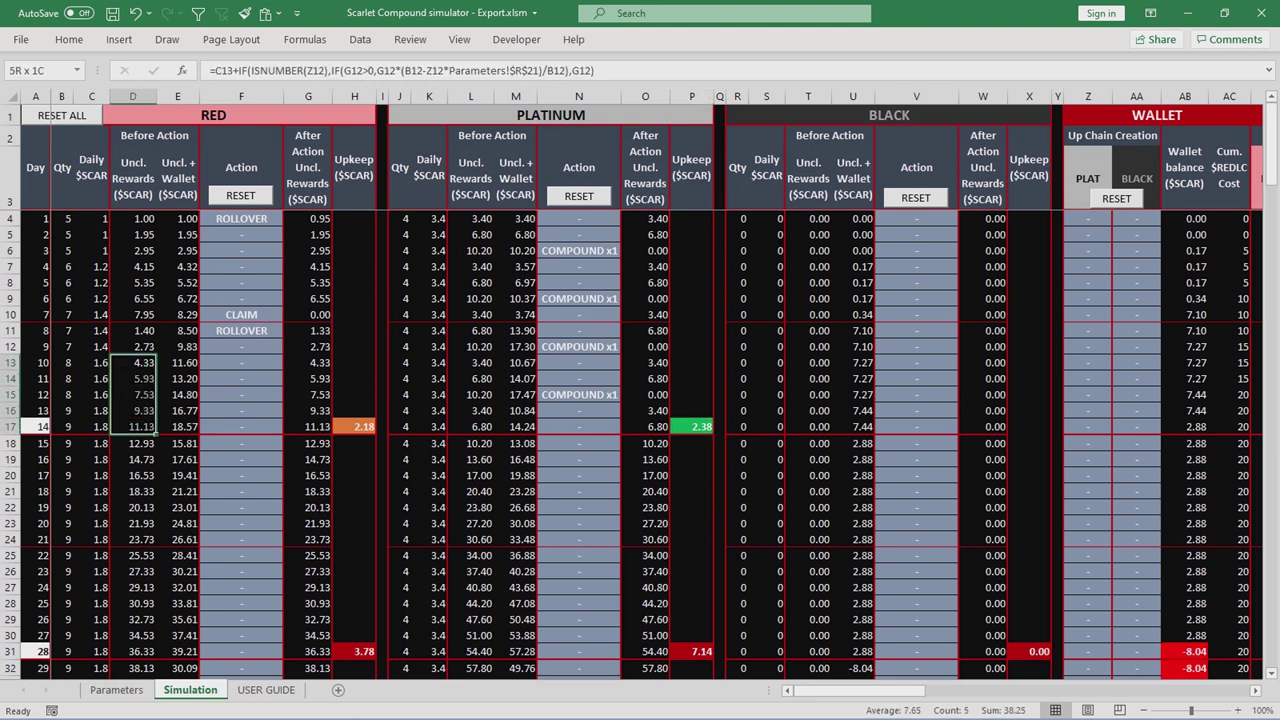
left_click_drag(91, 362, 91, 426)
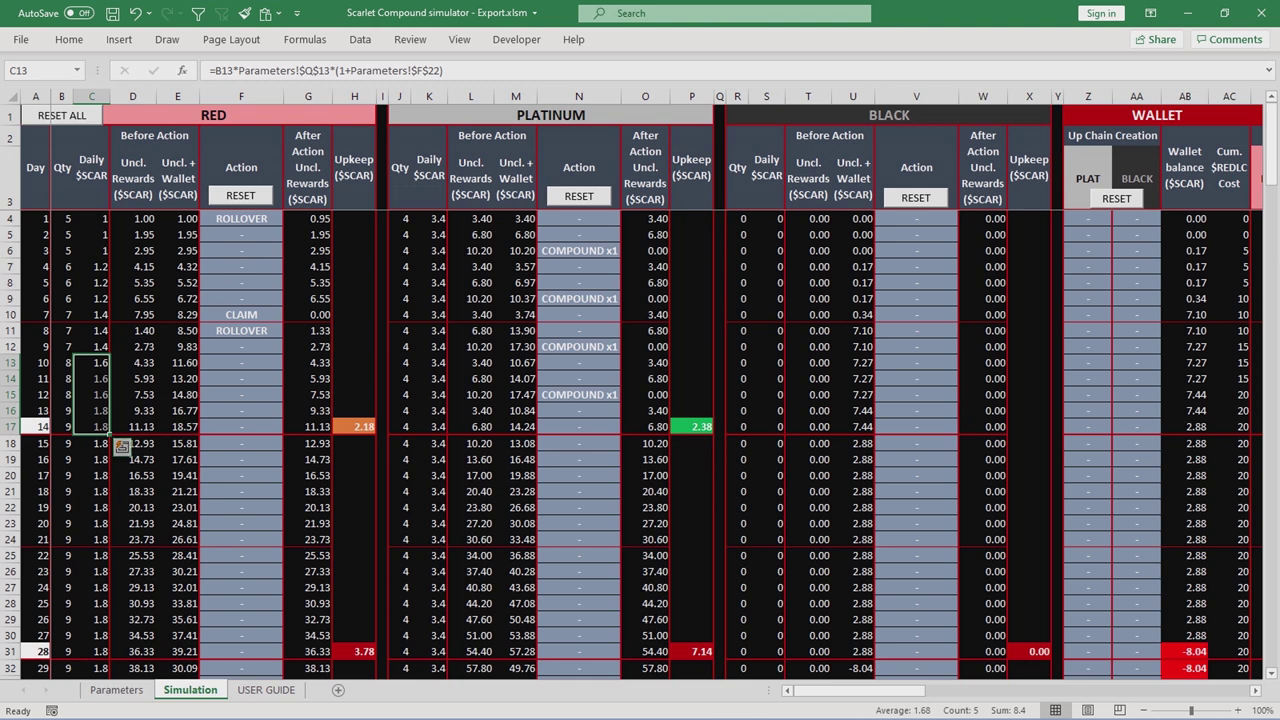
left_click(241, 331)
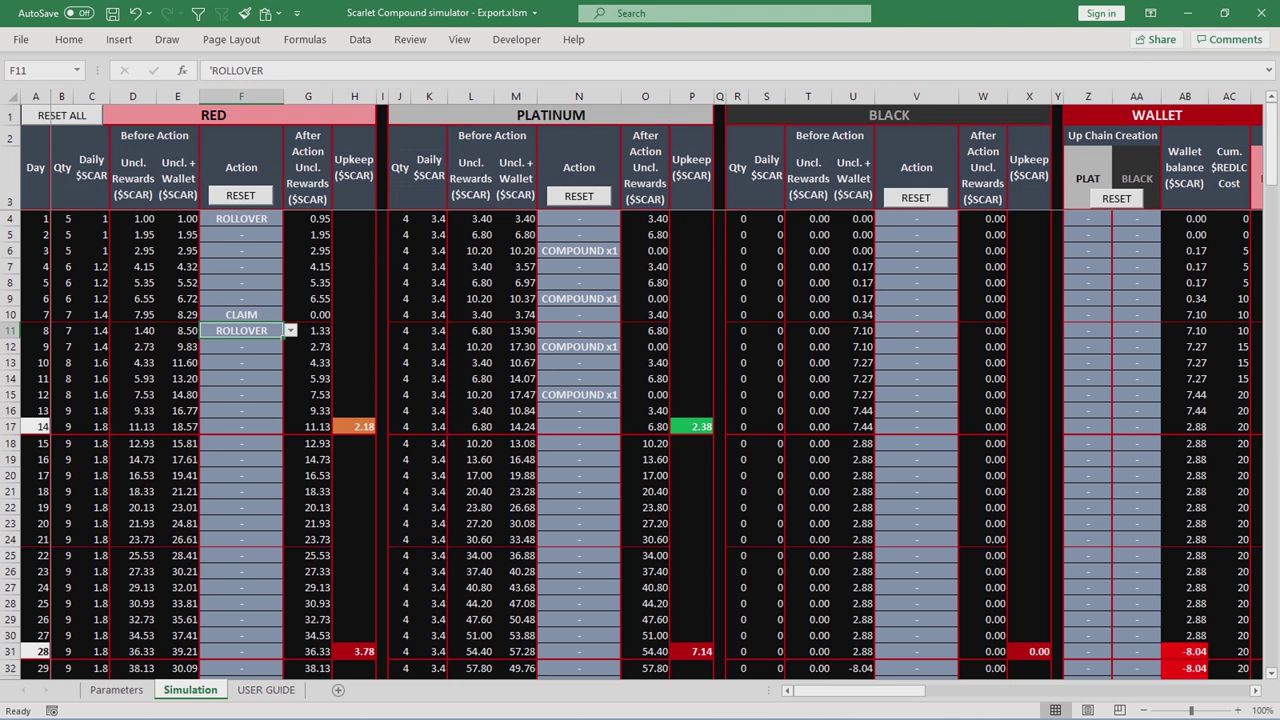
left_click(579, 299)
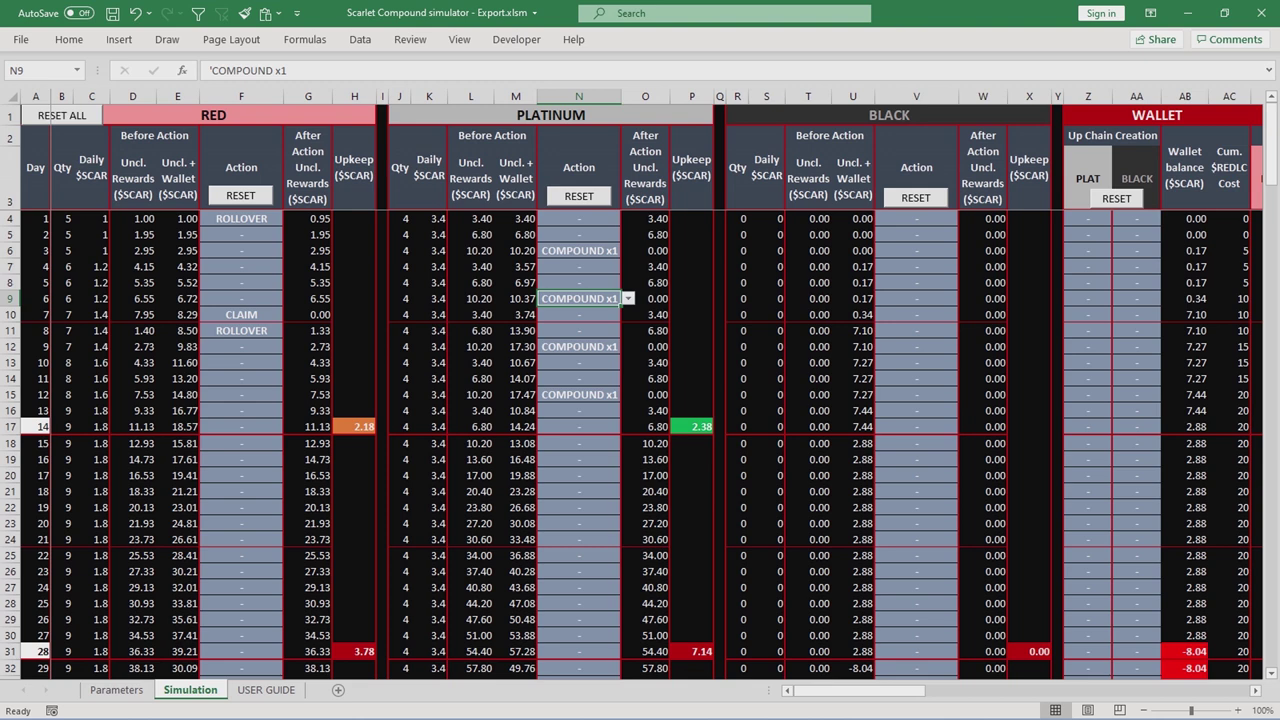
Review the Up Chain Creation options for PLAT on day 7 and select the BLACK entry for the same day.
left_click(1088, 315)
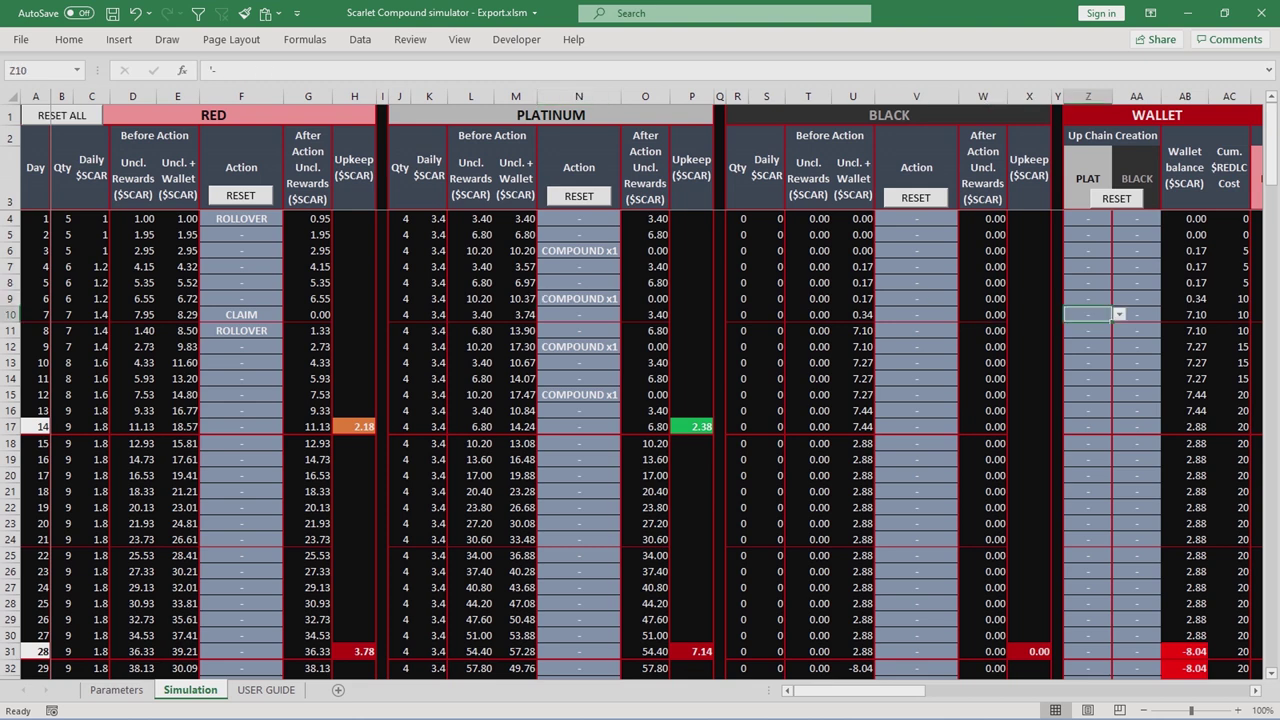
left_click(1119, 315)
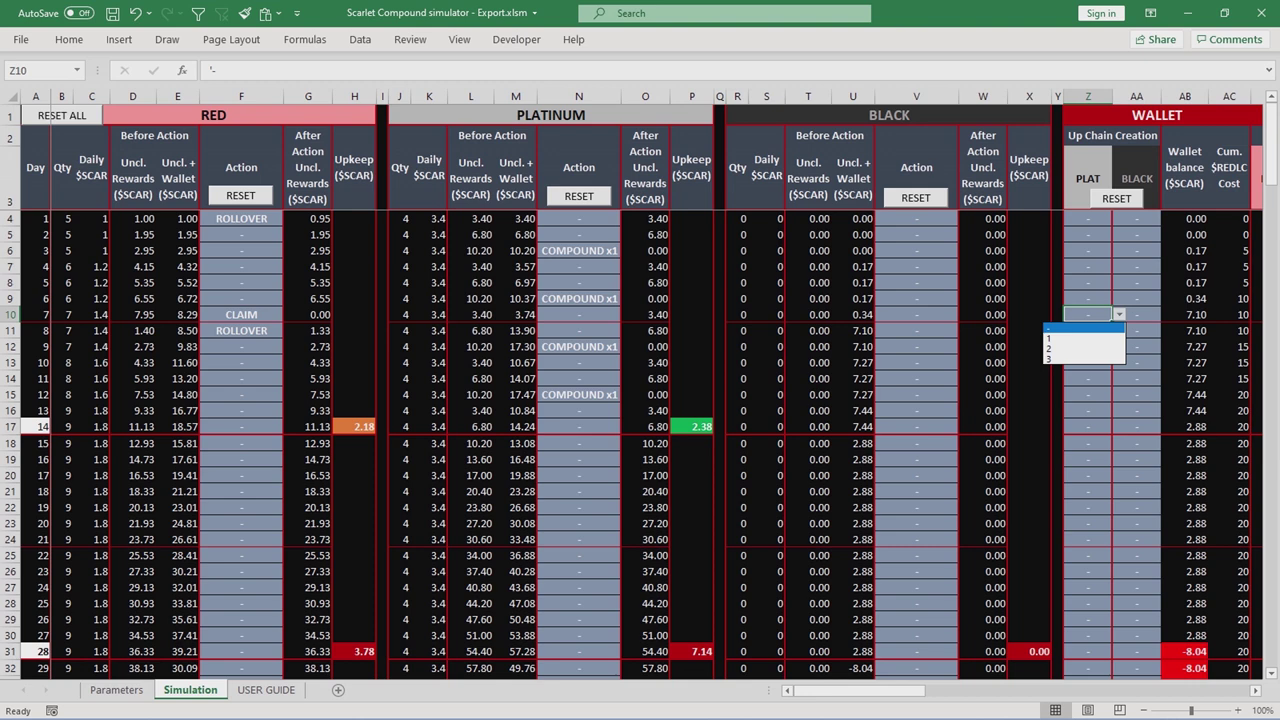
key("Escape")
left_click(1137, 315)
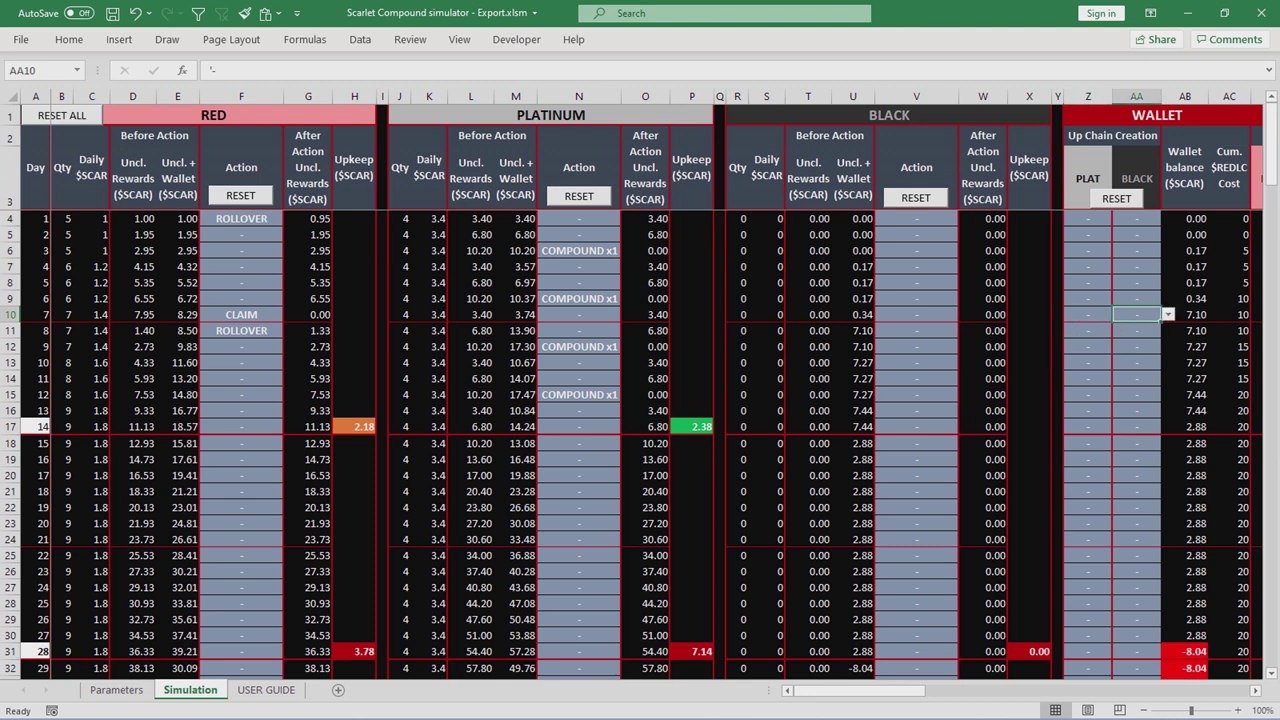
Set the Up Chain Creation entry for PLAT on day 13 to 1.
key("alt+Down")
left_click(1168, 315)
left_click(1088, 411)
left_click(1119, 411)
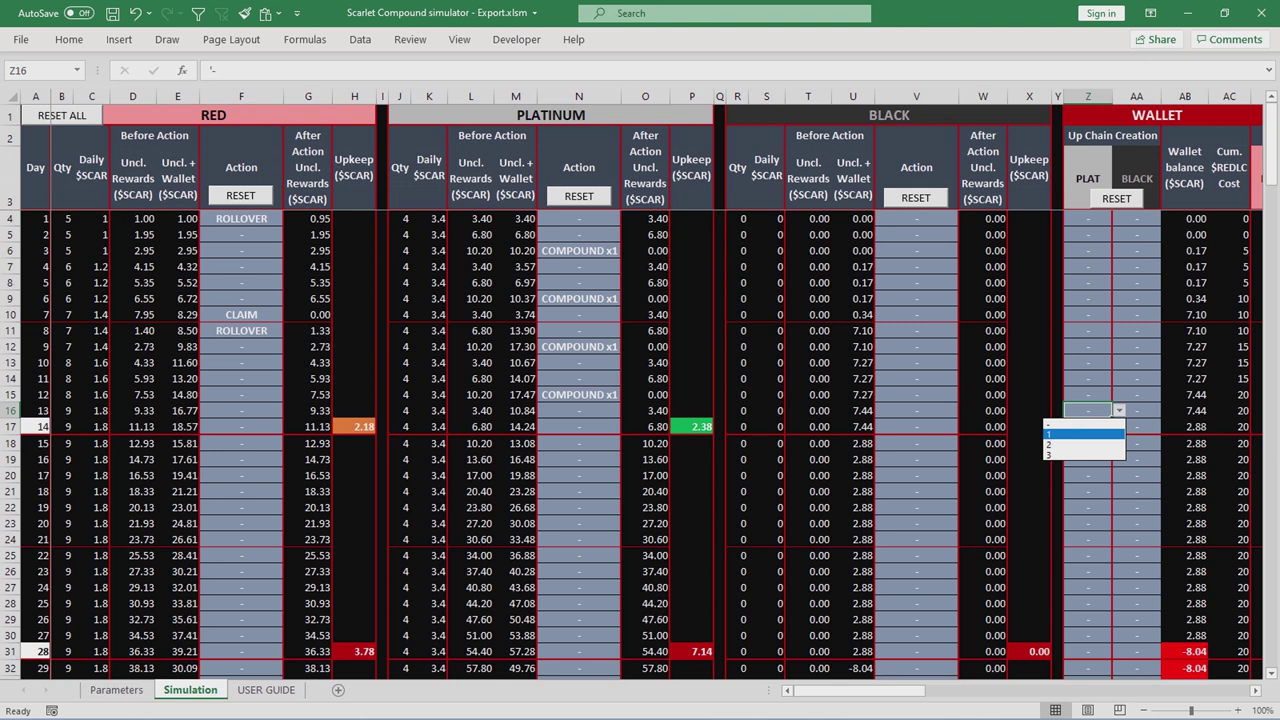
key("Return")
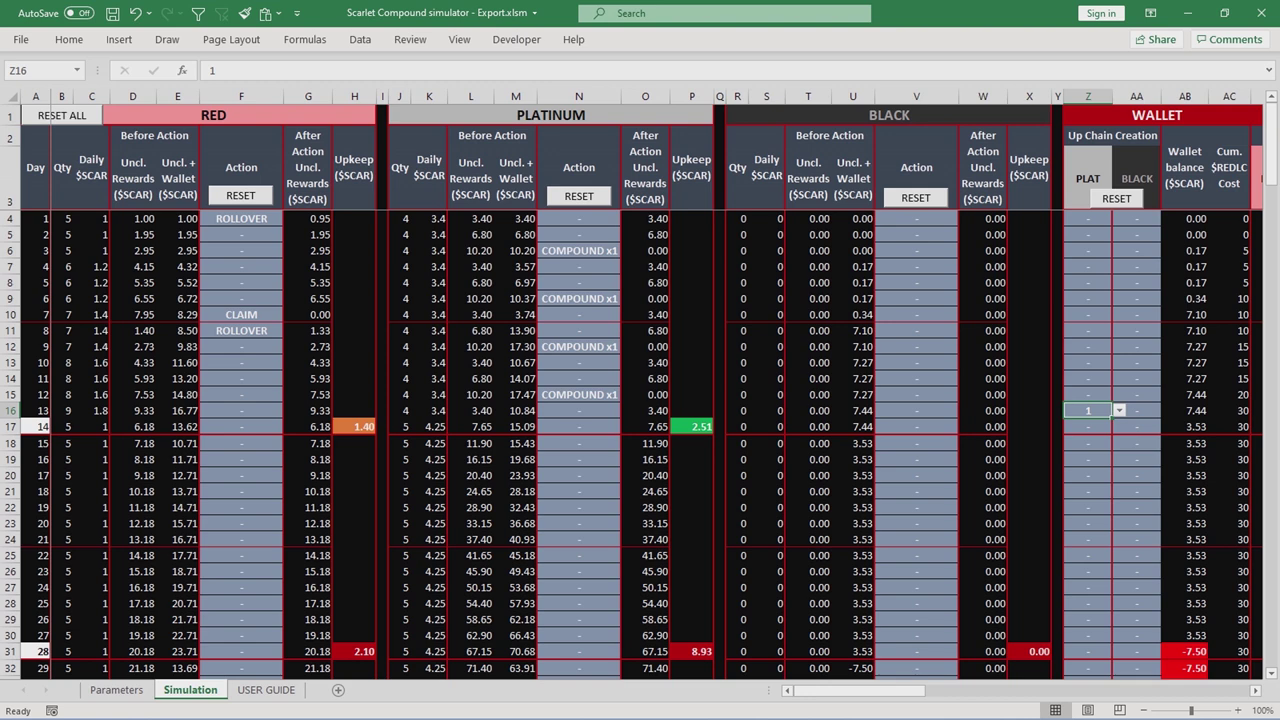
Compare RED's quantity, daily rewards and unclaimed rewards between days 13 and 14.
left_click(860, 410)
left_click(66, 410)
key("Down")
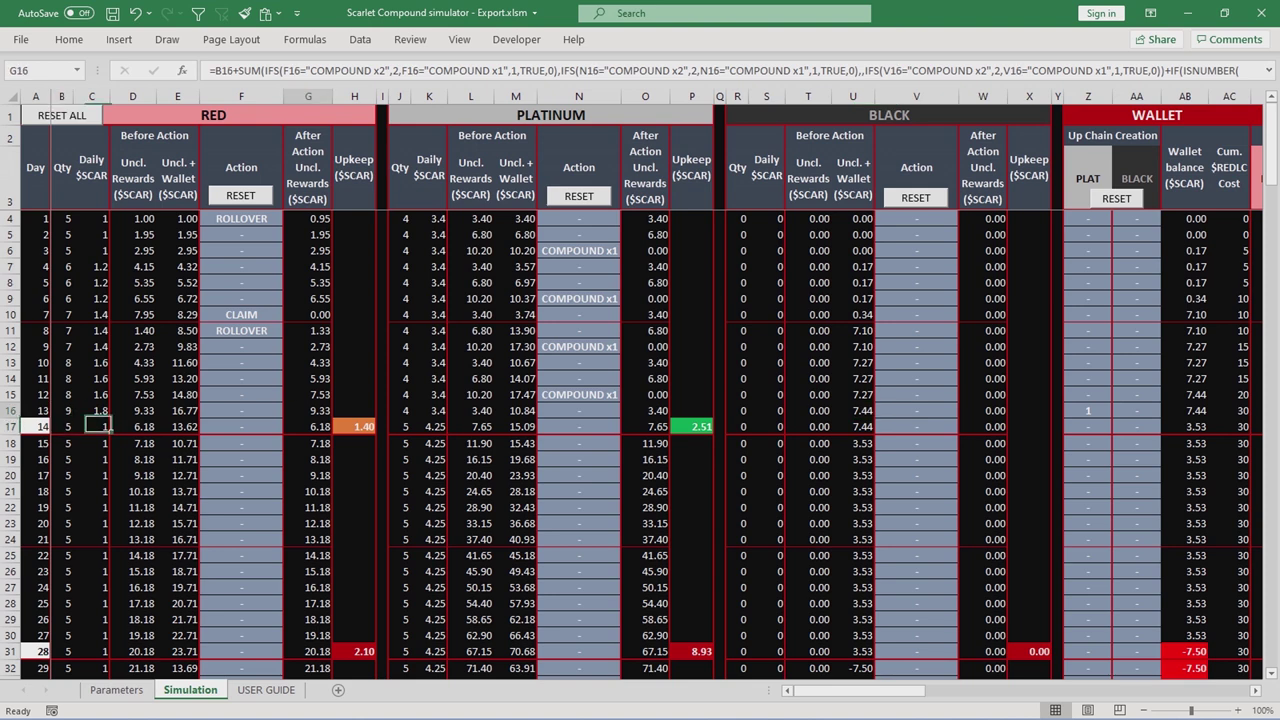
left_click(308, 410)
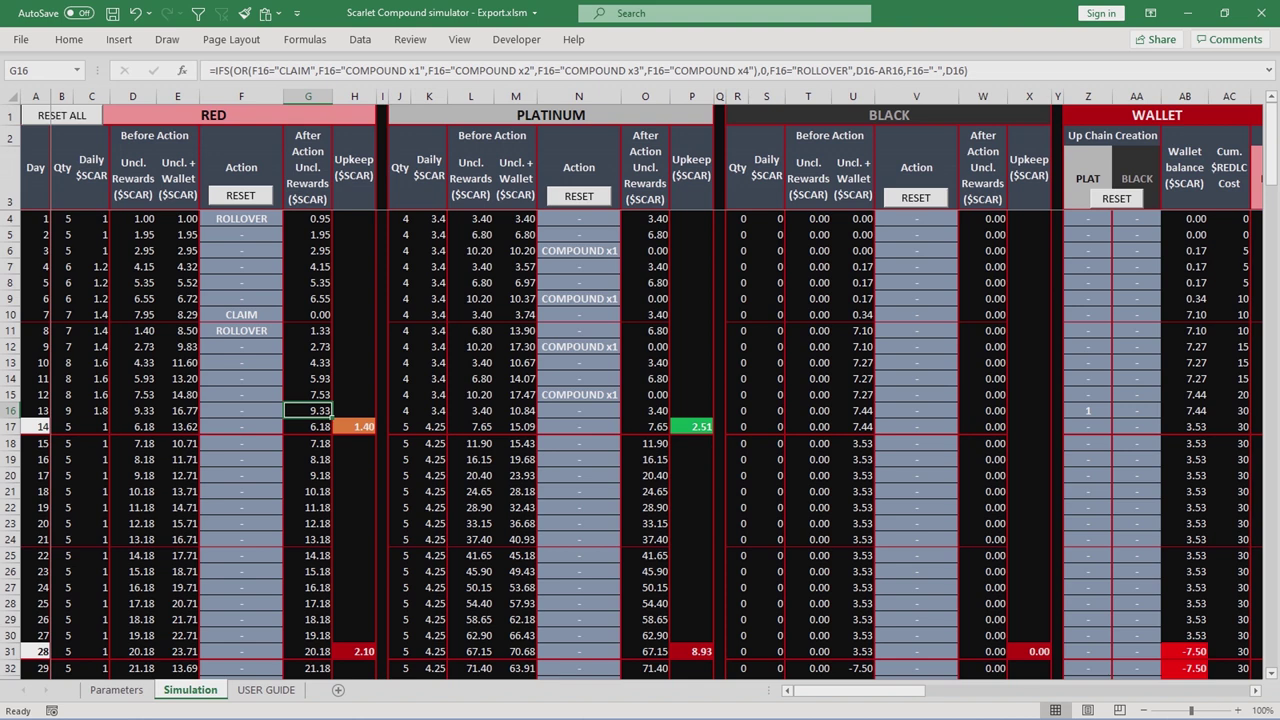
left_click(62, 426)
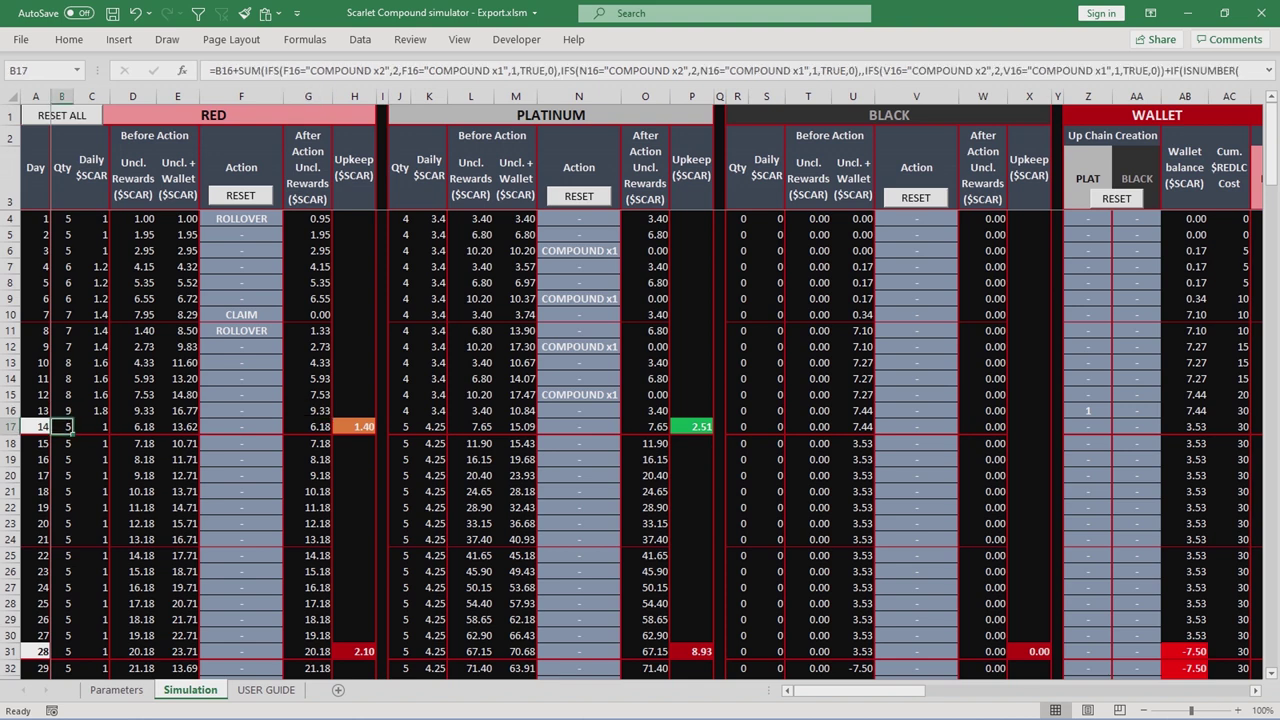
left_click(308, 411)
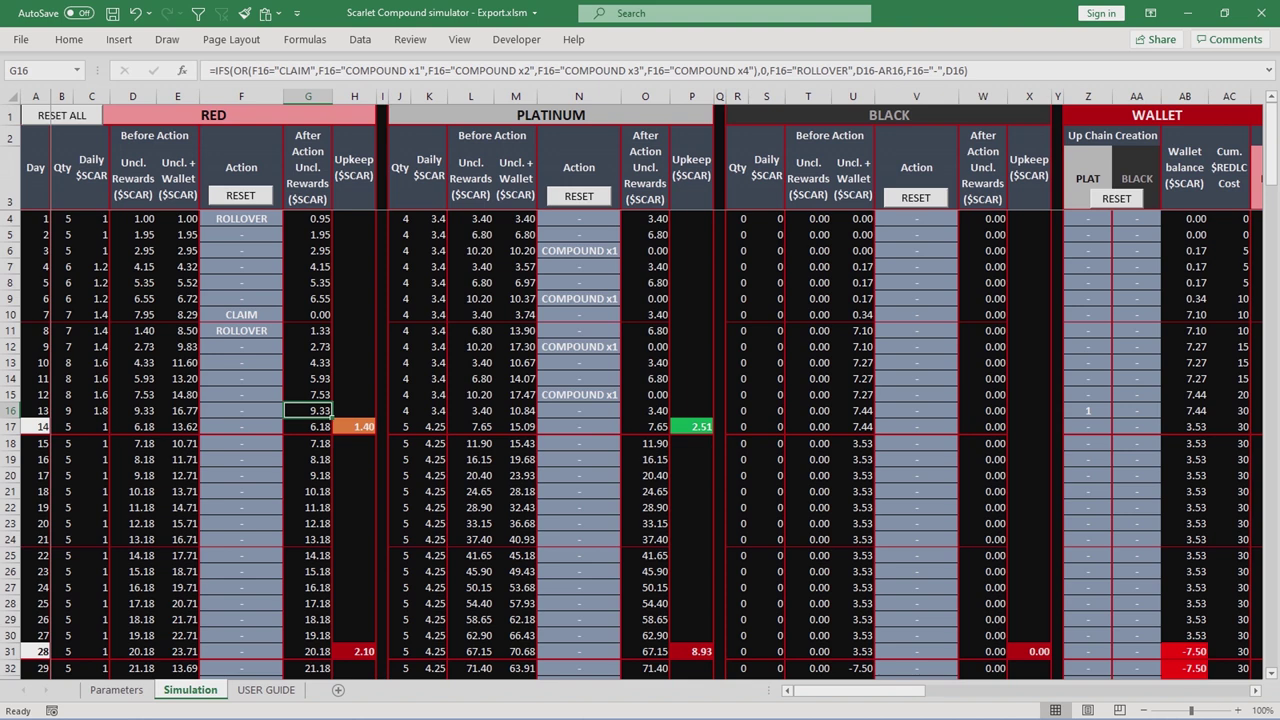
left_click(133, 427)
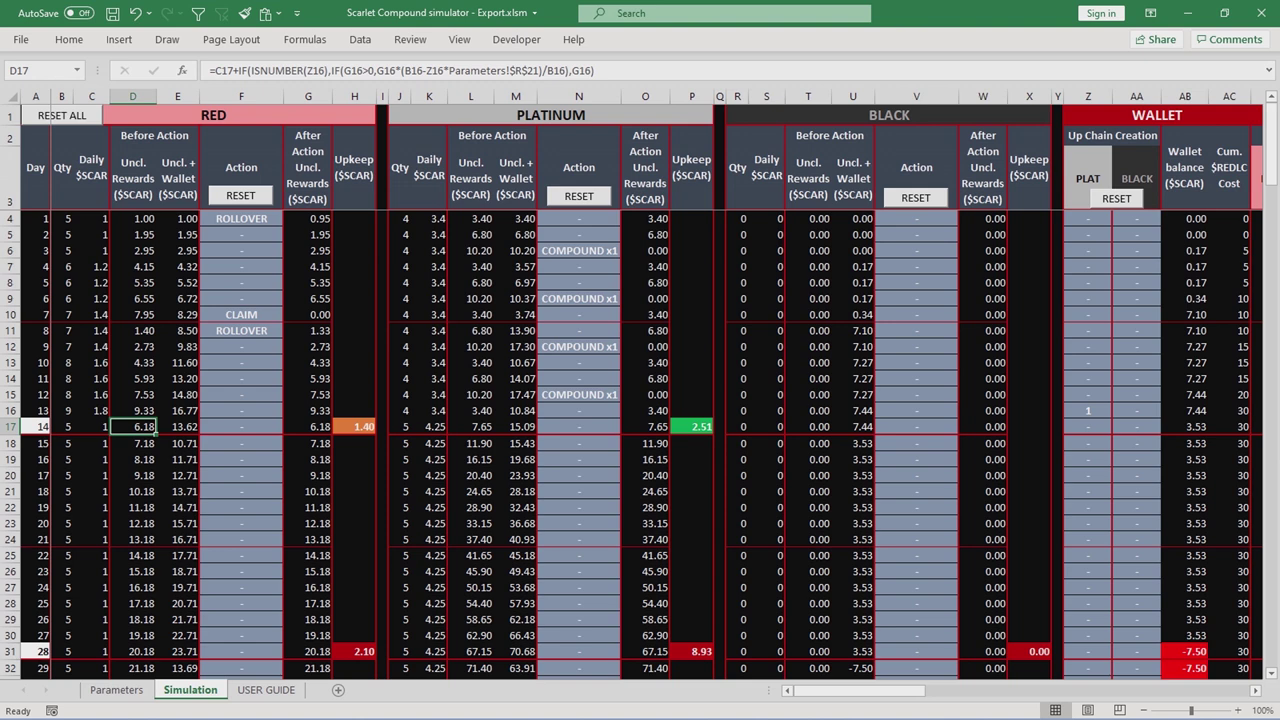
Set the Up Chain Creation entry for BLACK on day 15 to 1.
left_click(1137, 443)
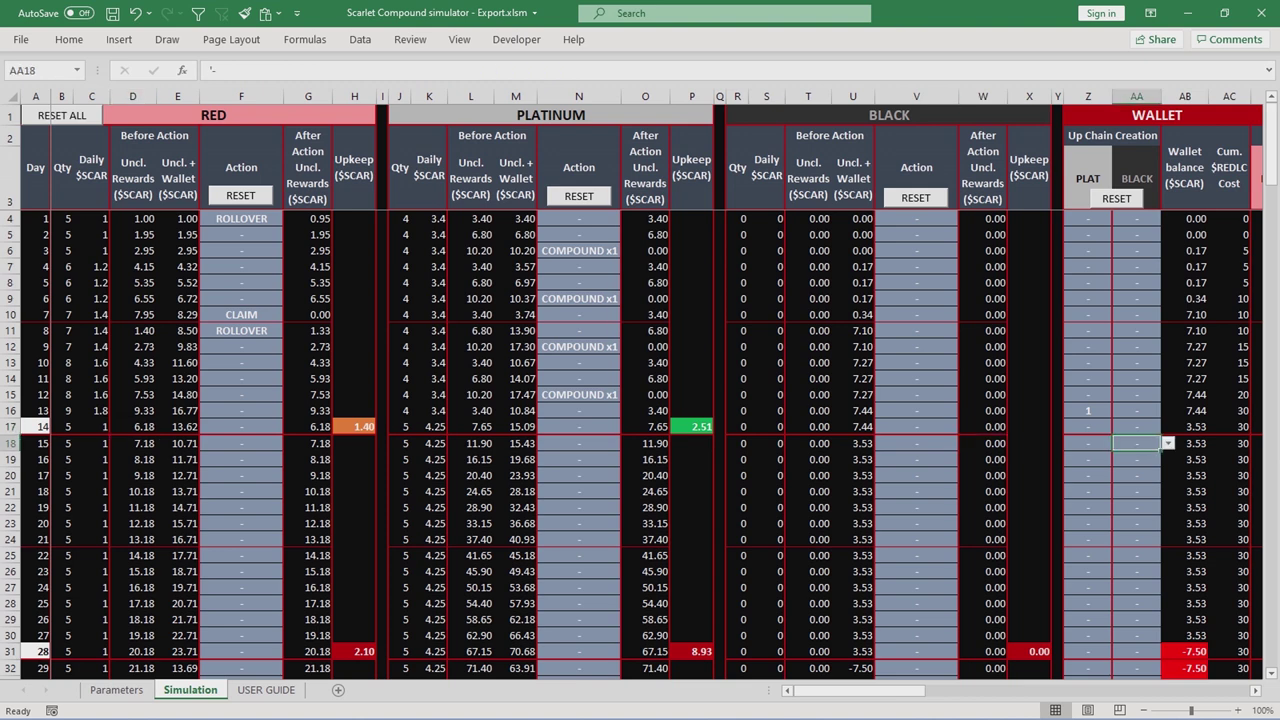
left_click(1168, 443)
left_click(1137, 467)
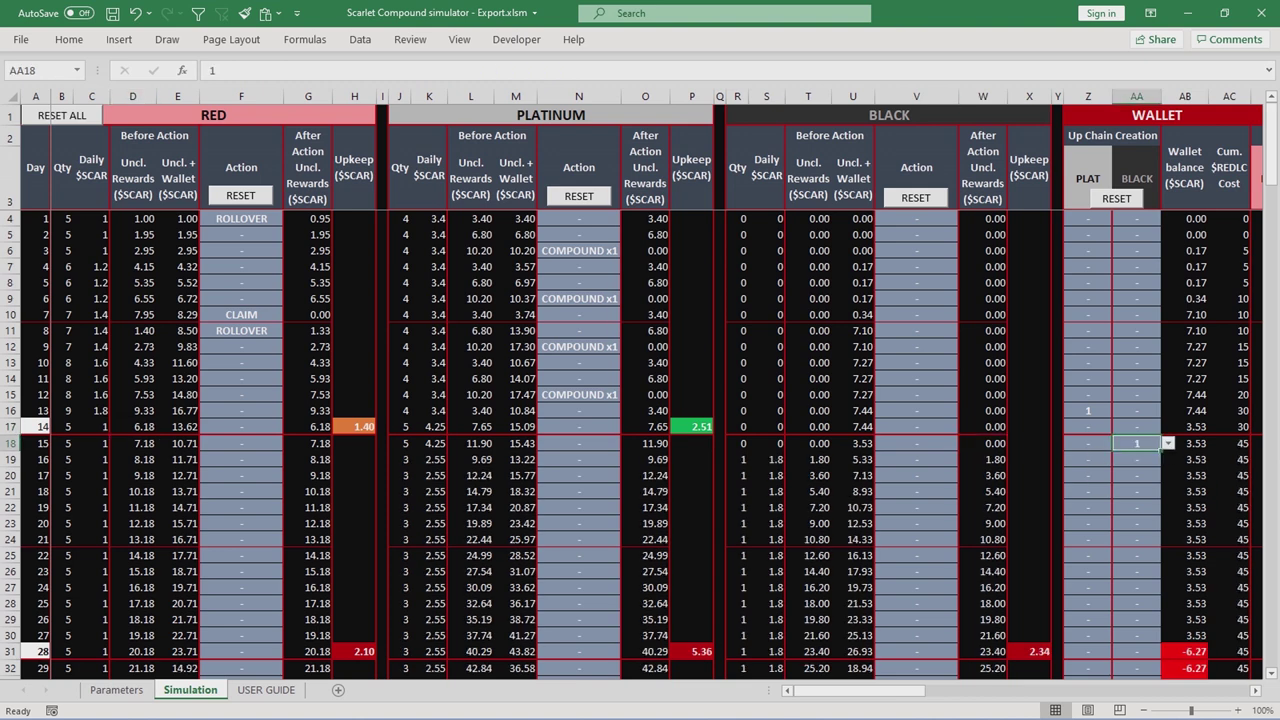
Set BLACK's Up Chain Creation to 1 on day 14 and reset its day 15 entry to "-".
scroll(656, 385, "right", 5)
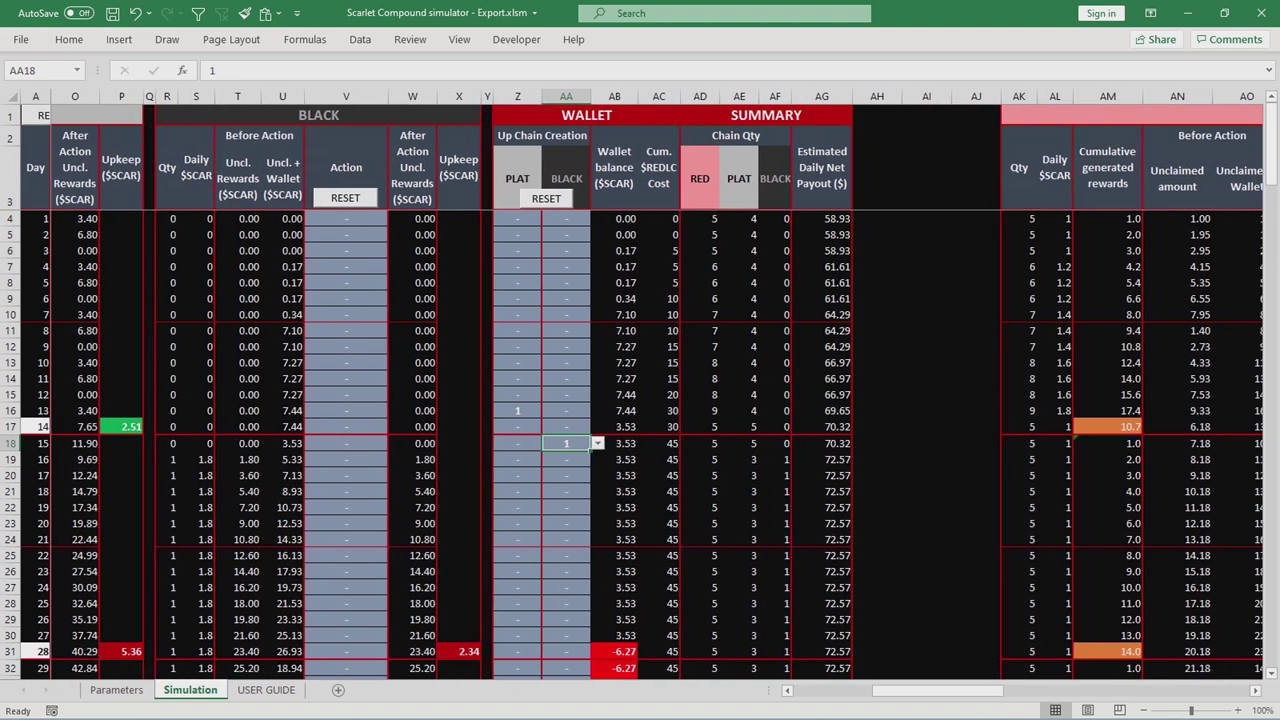
left_click(567, 427)
left_click(598, 427)
key("Down")
key("Return")
key("Return")
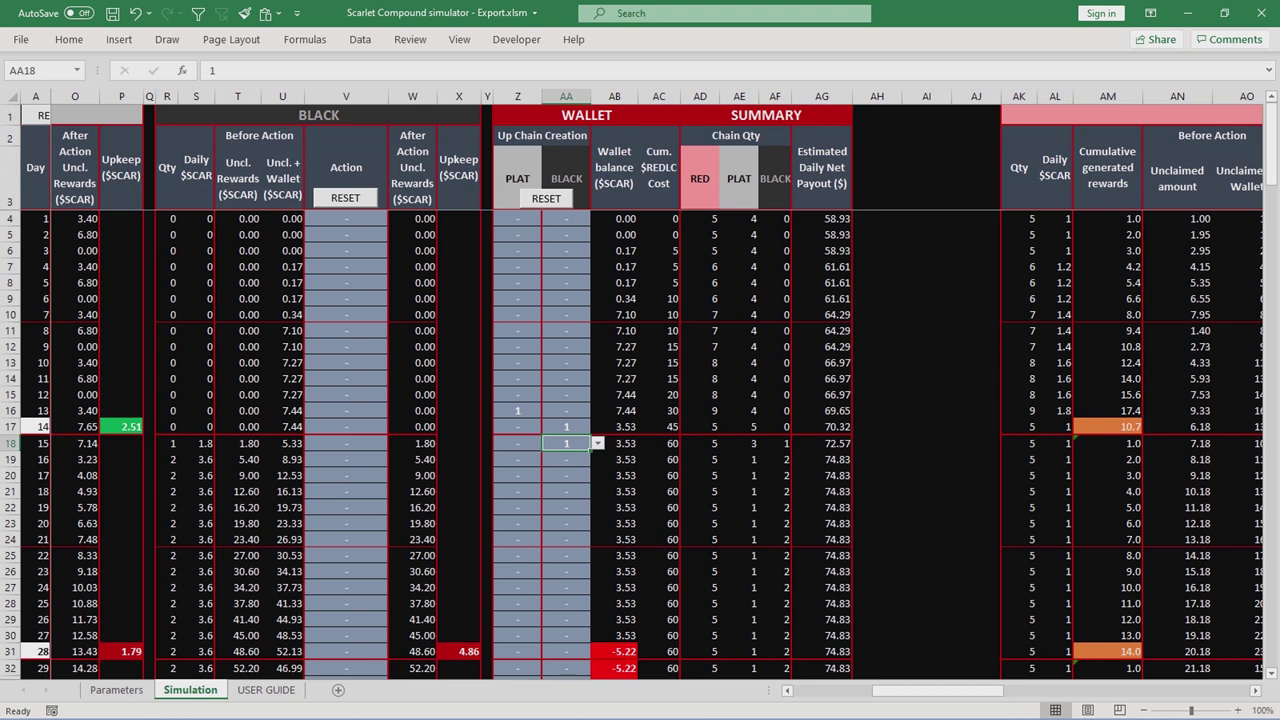
key("alt+Down")
key("Up")
key("Return")
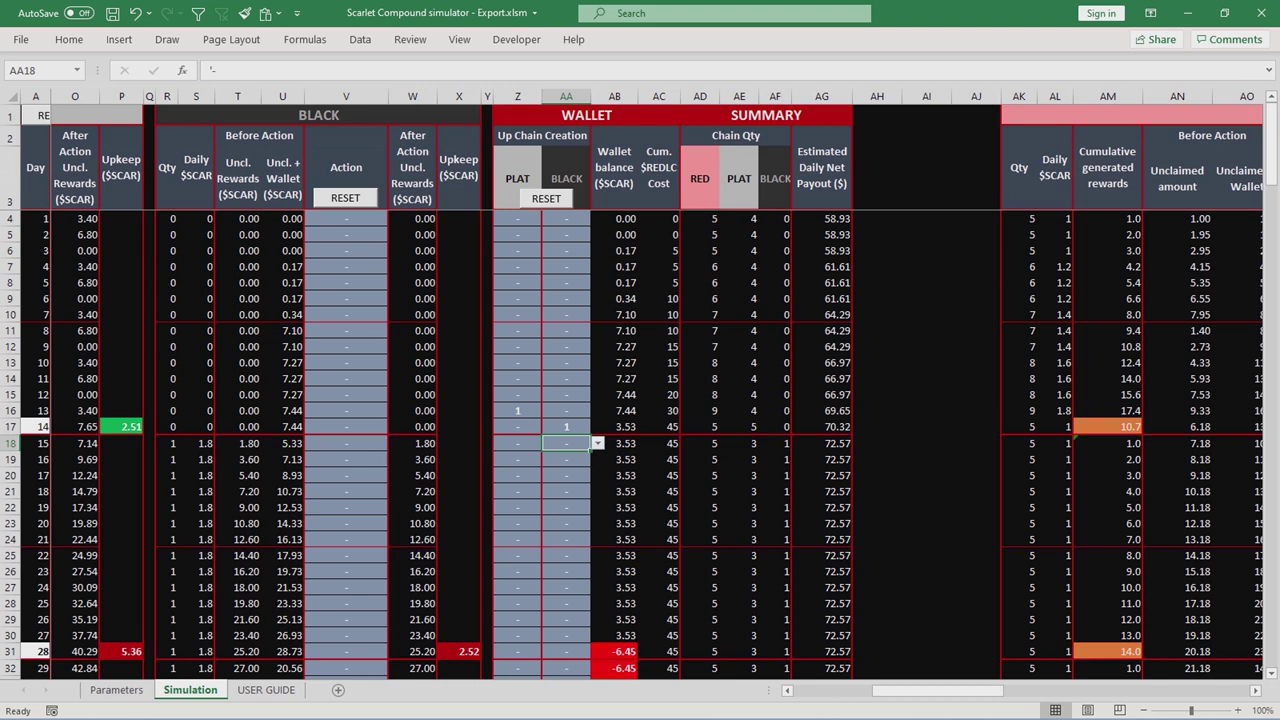
Set RED's action to CLAIM on day 15 and ROLLOVER on day 16.
left_click_drag(937, 690, 858, 690)
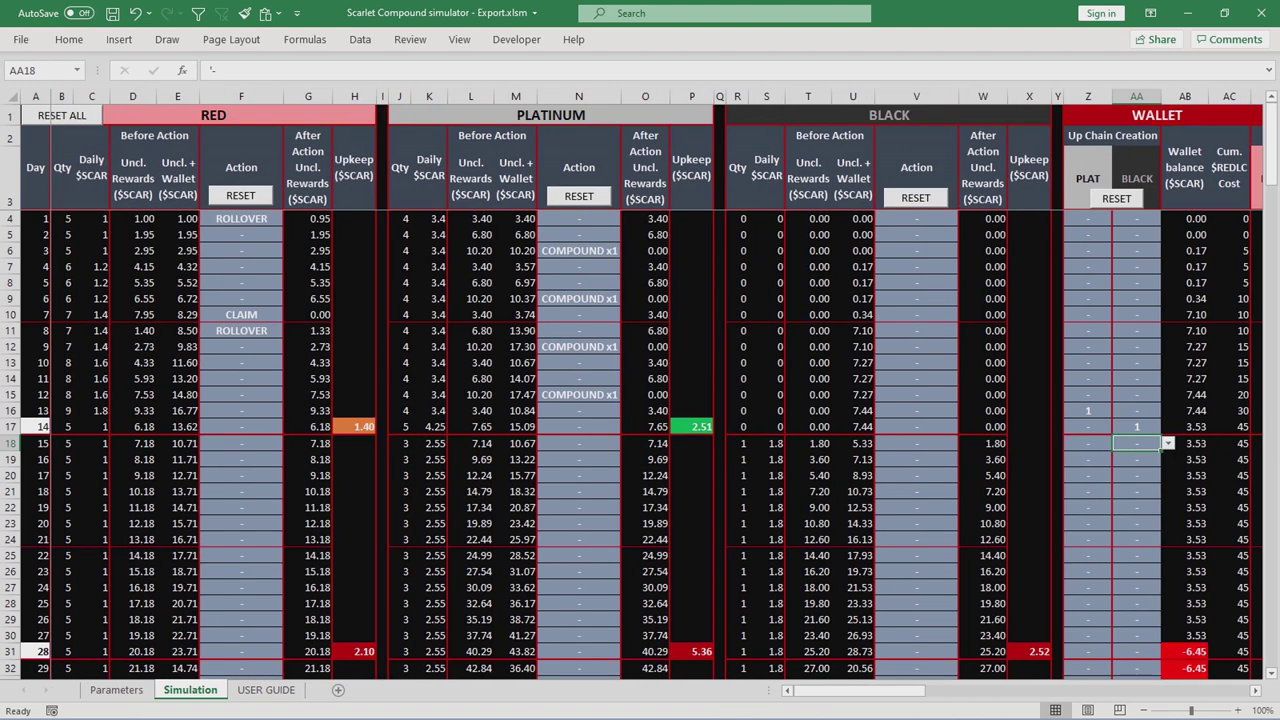
left_click(241, 443)
left_click(291, 443)
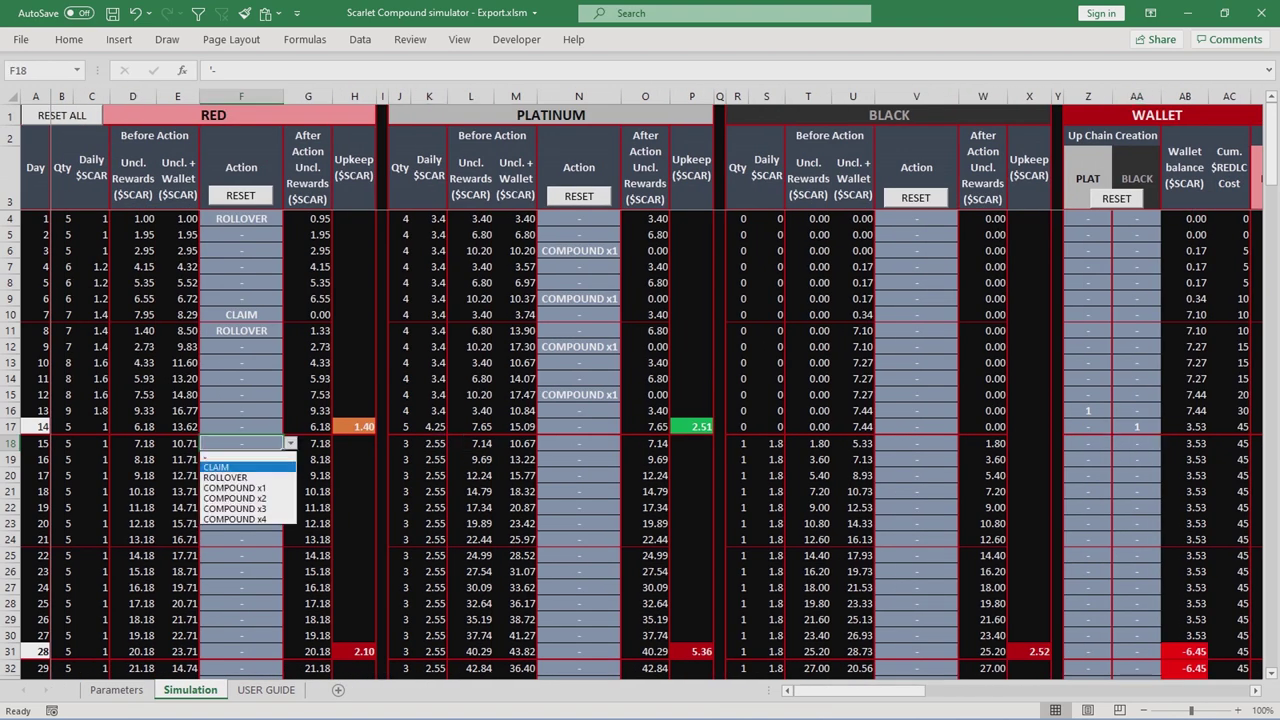
key("Return")
key("Return")
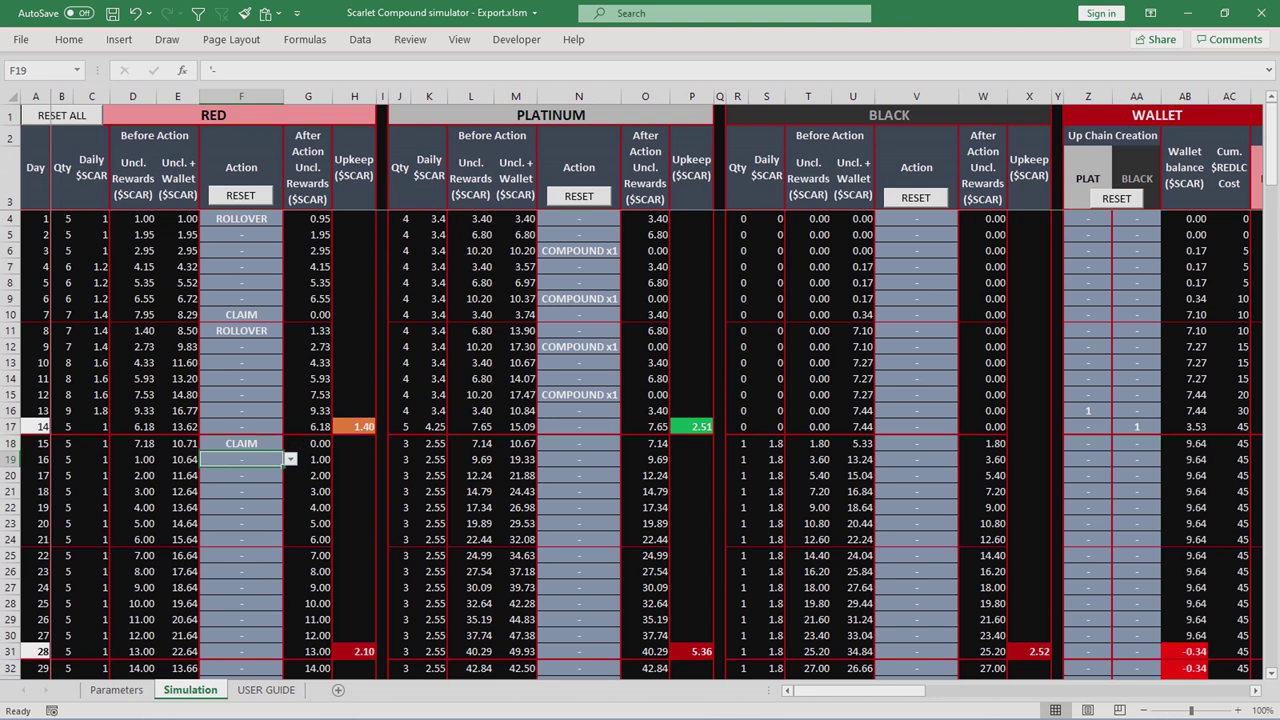
key("alt+Down")
key("Down")
key("Down")
key("Return")
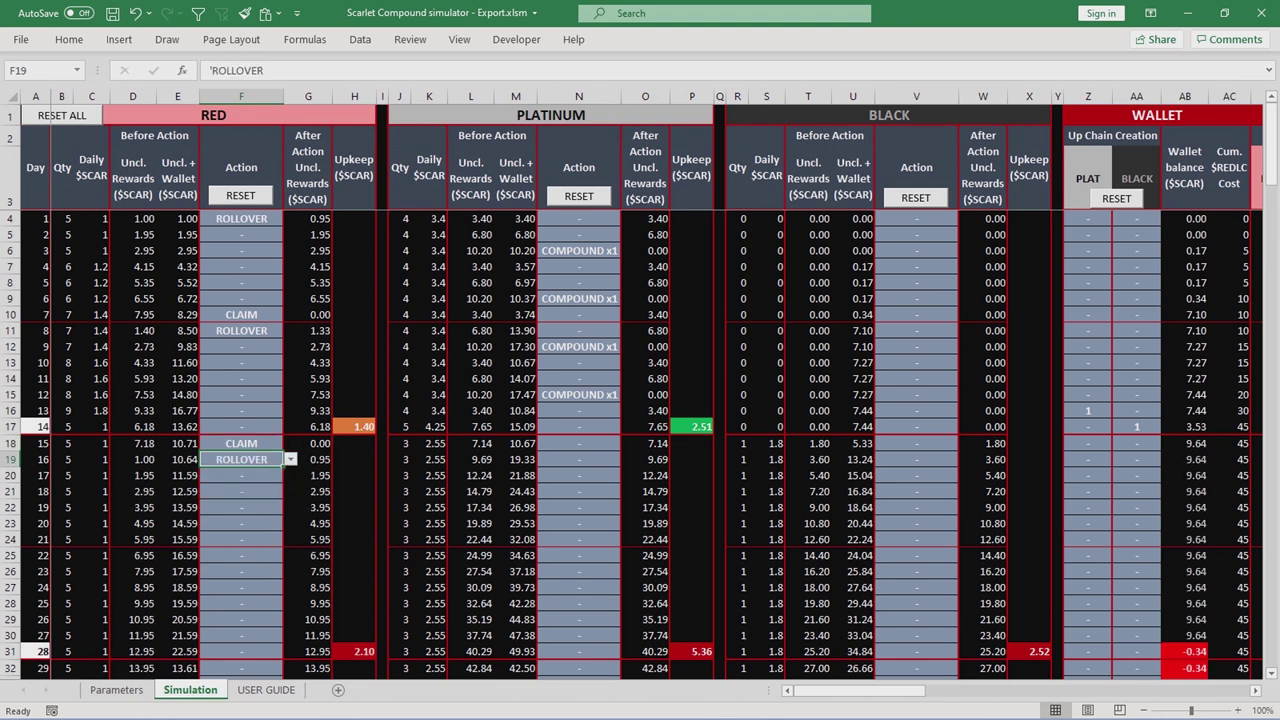
Set RED's day 20 action to CLAIM.
key("Down")
key("Down")
key("Down")
key("Down")
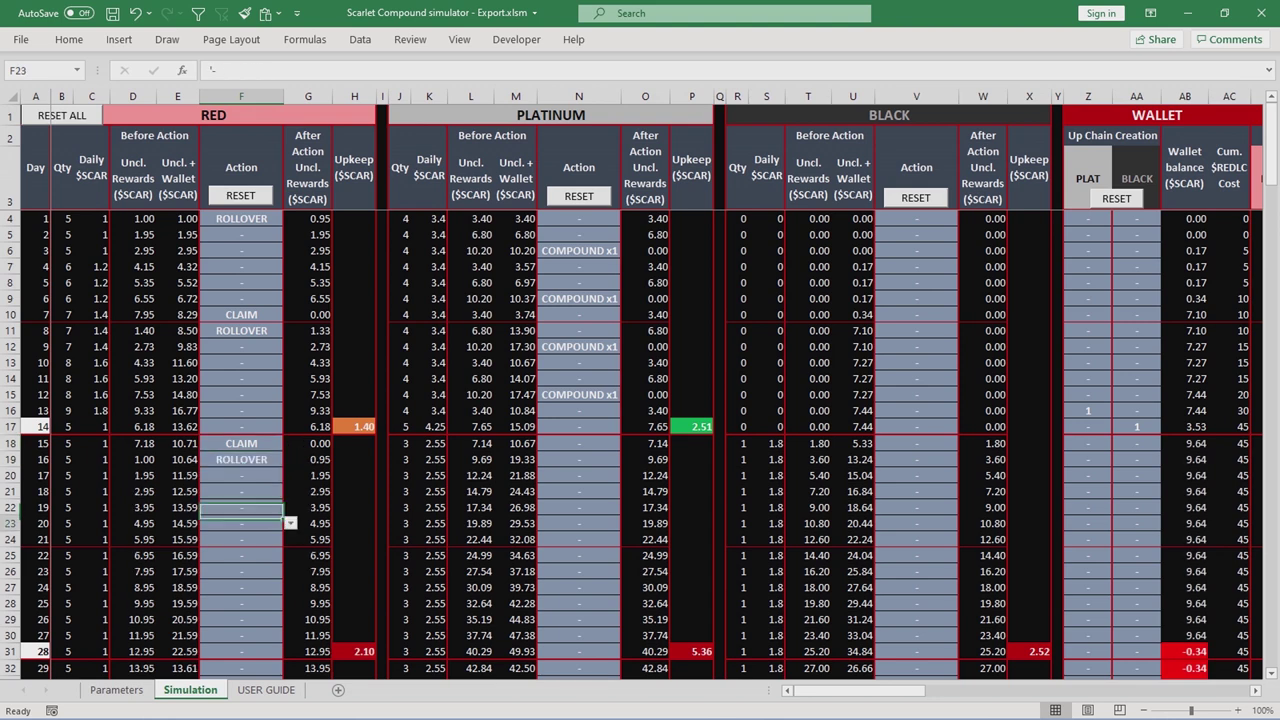
key("alt+Down")
key("Down")
key("Return")
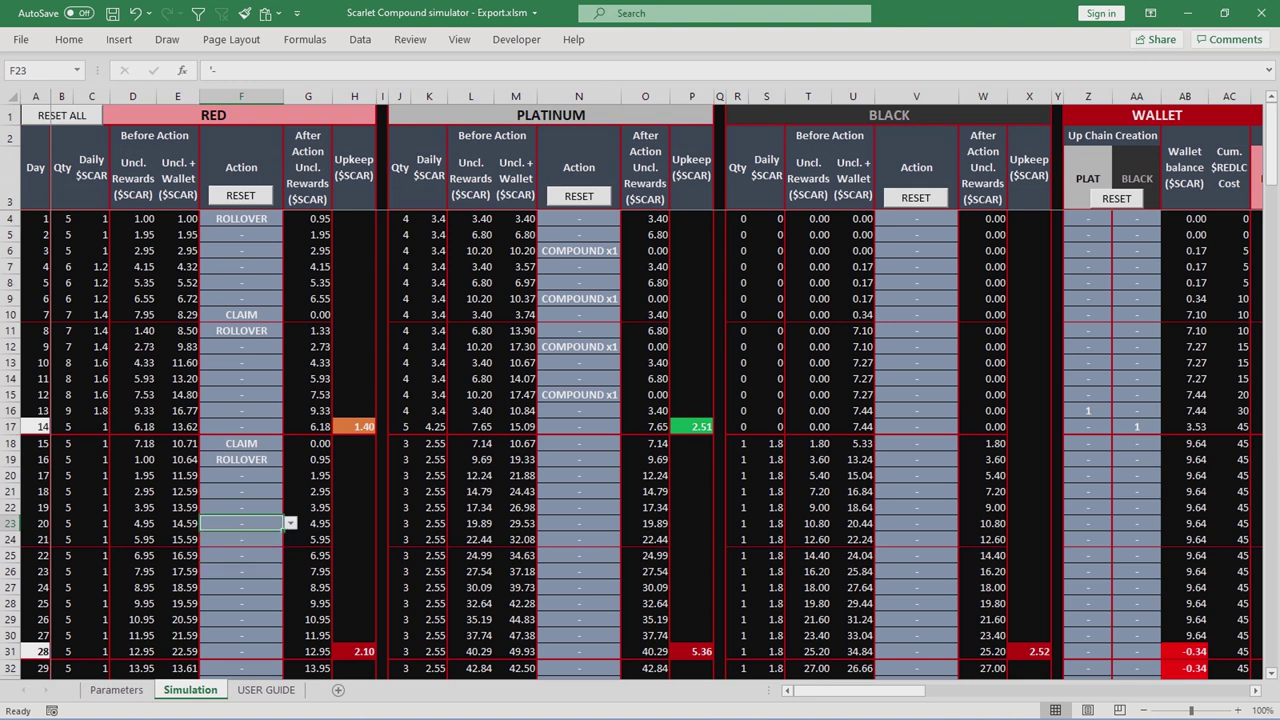
key("Return")
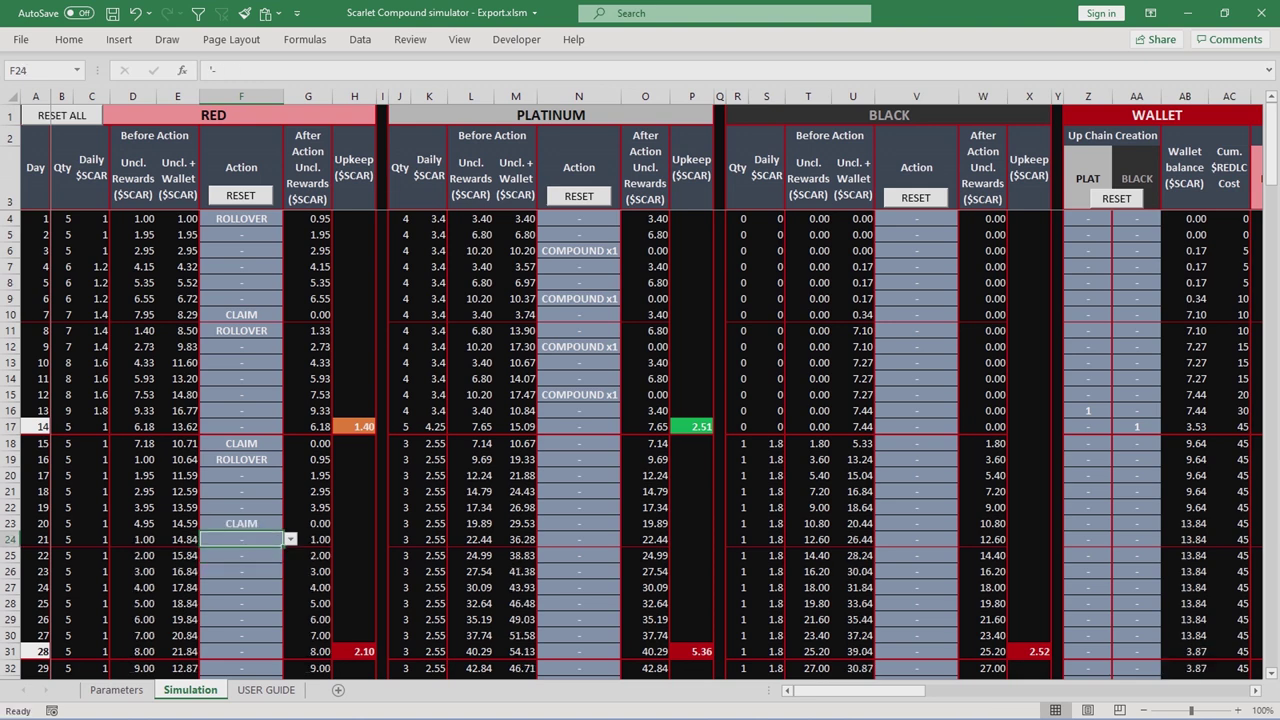
Set RED's action to ROLLOVER on day 21 and CLAIM on day 22.
key("alt+Down")
key("Down")
key("Down")
key("Return")
key("Return")
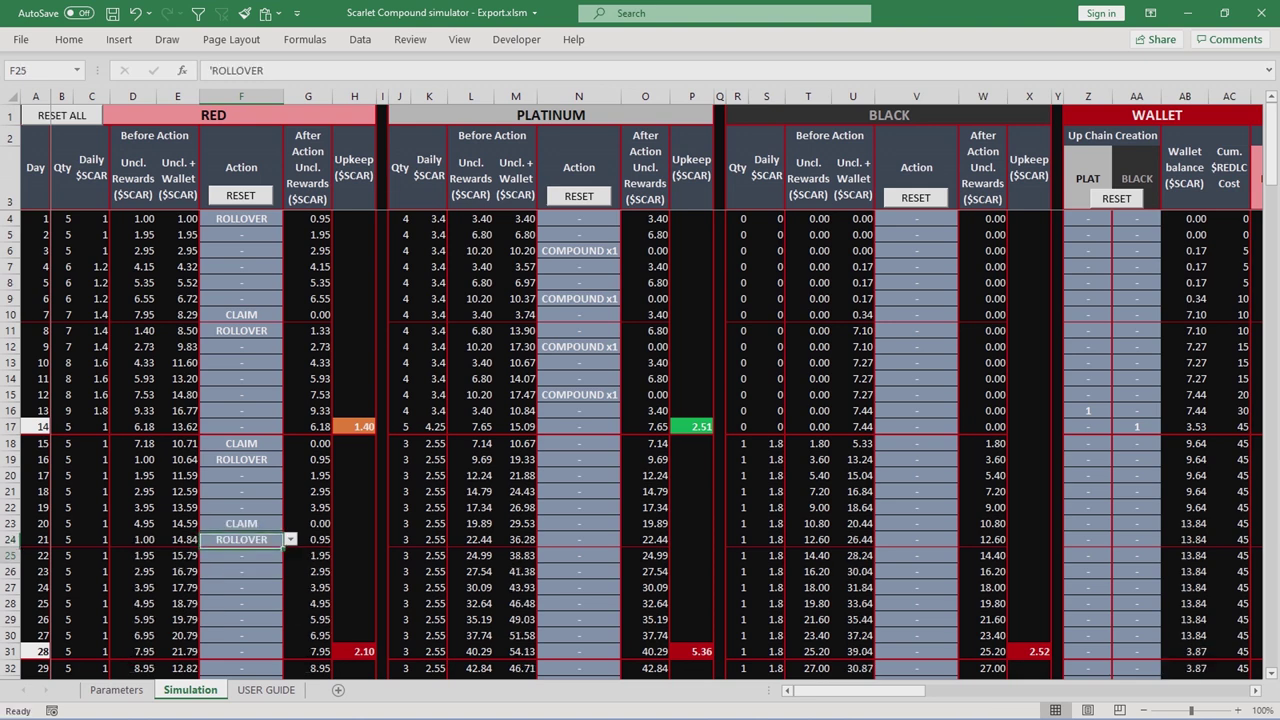
key("alt+Down")
key("Down")
key("Return")
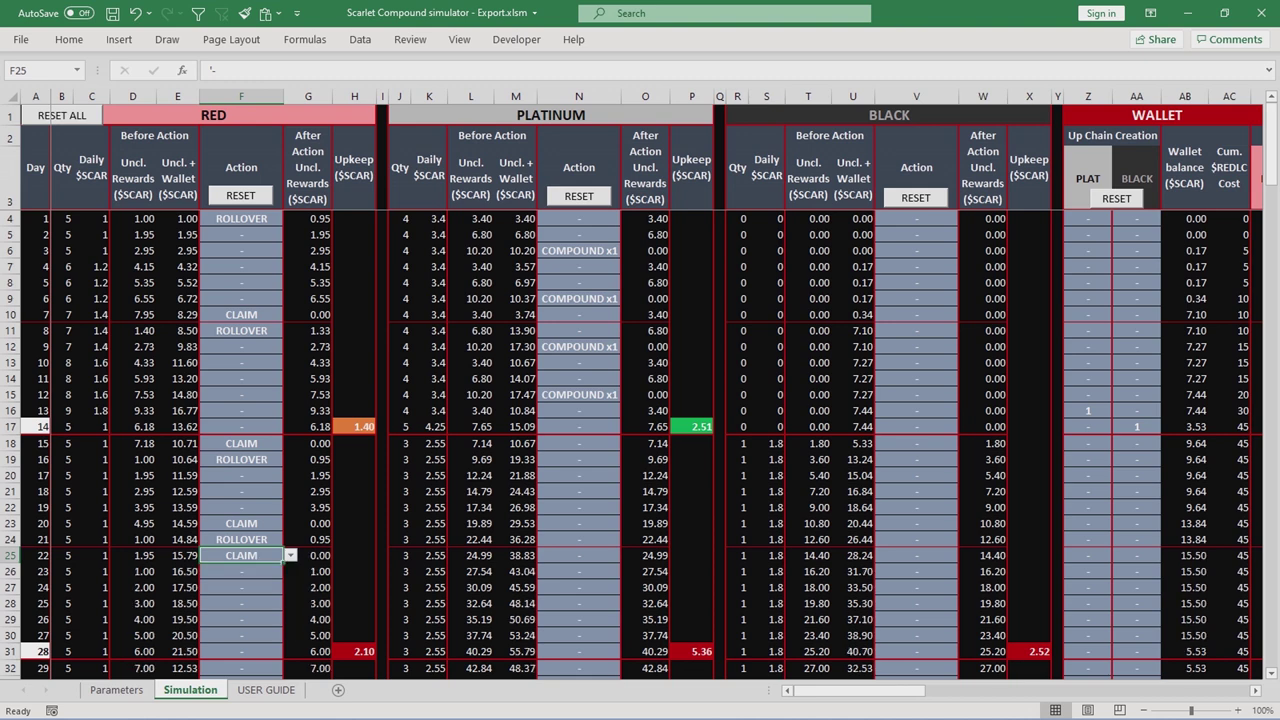
key("Return")
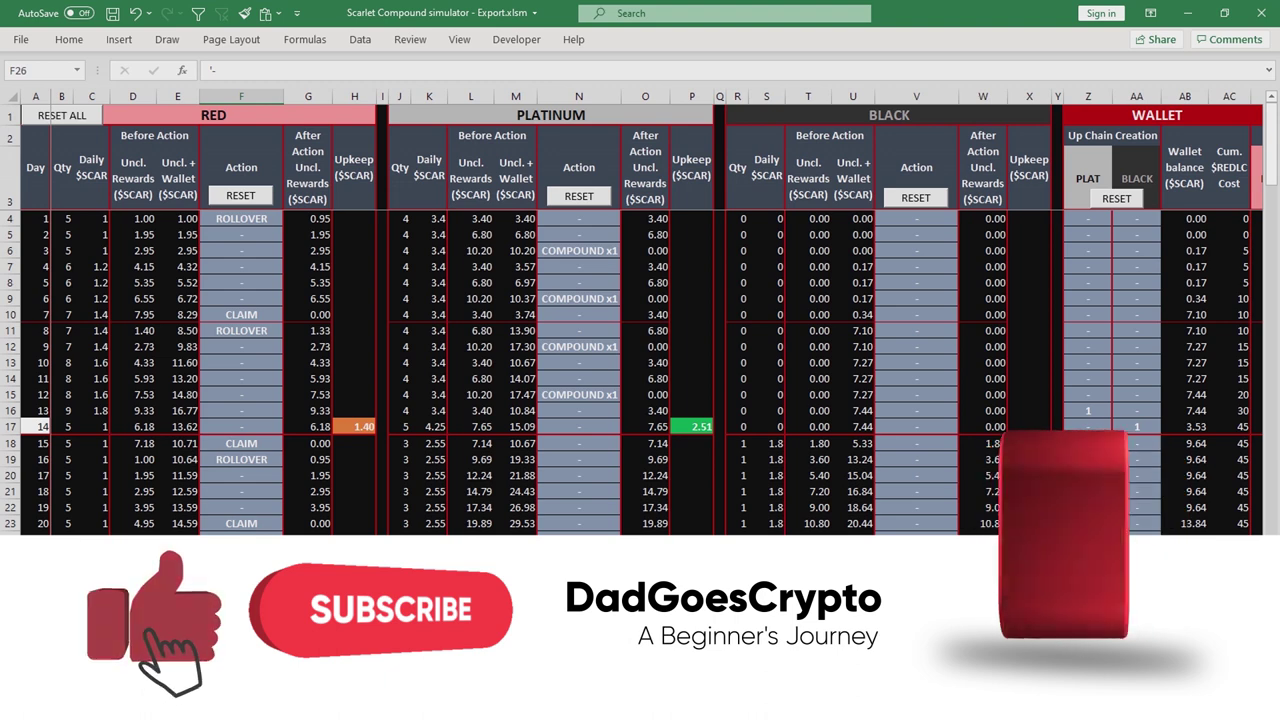
Set RED's action to ROLLOVER on day 23 and CLAIM on day 27.
left_click(241, 602)
left_click(241, 636)
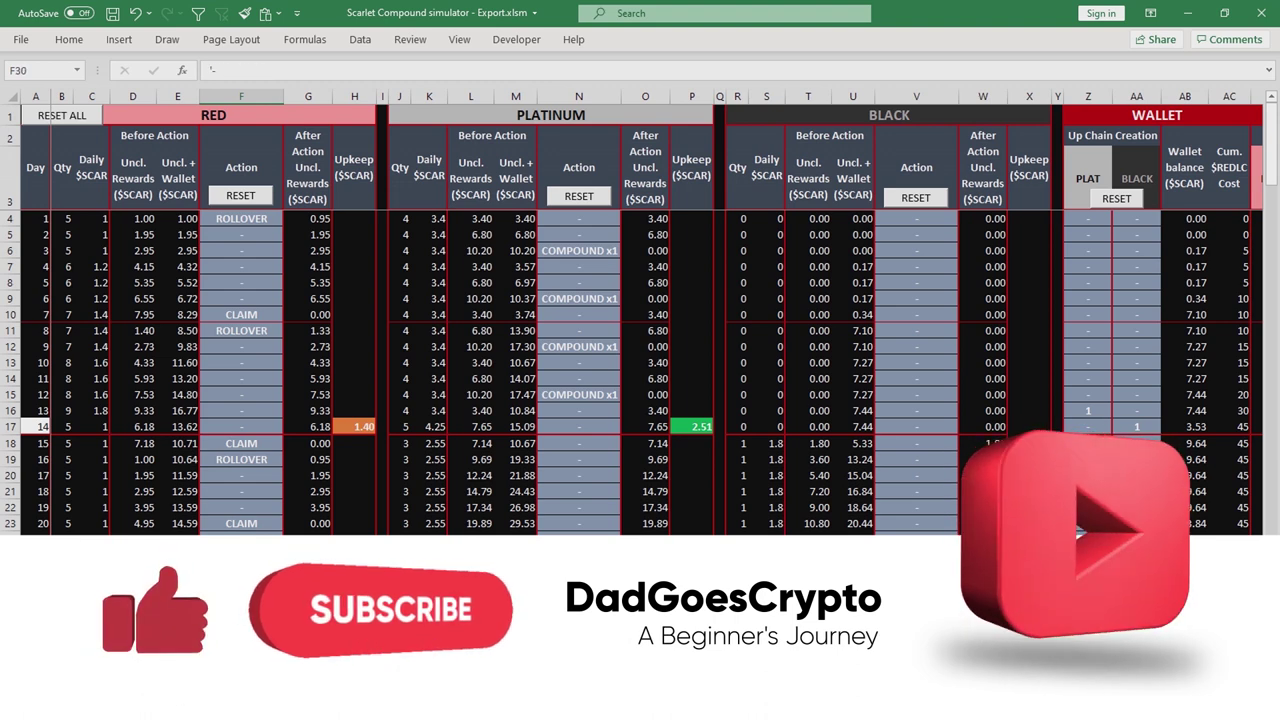
left_click(291, 636)
left_click(241, 658)
scroll(241, 600, "down", 2)
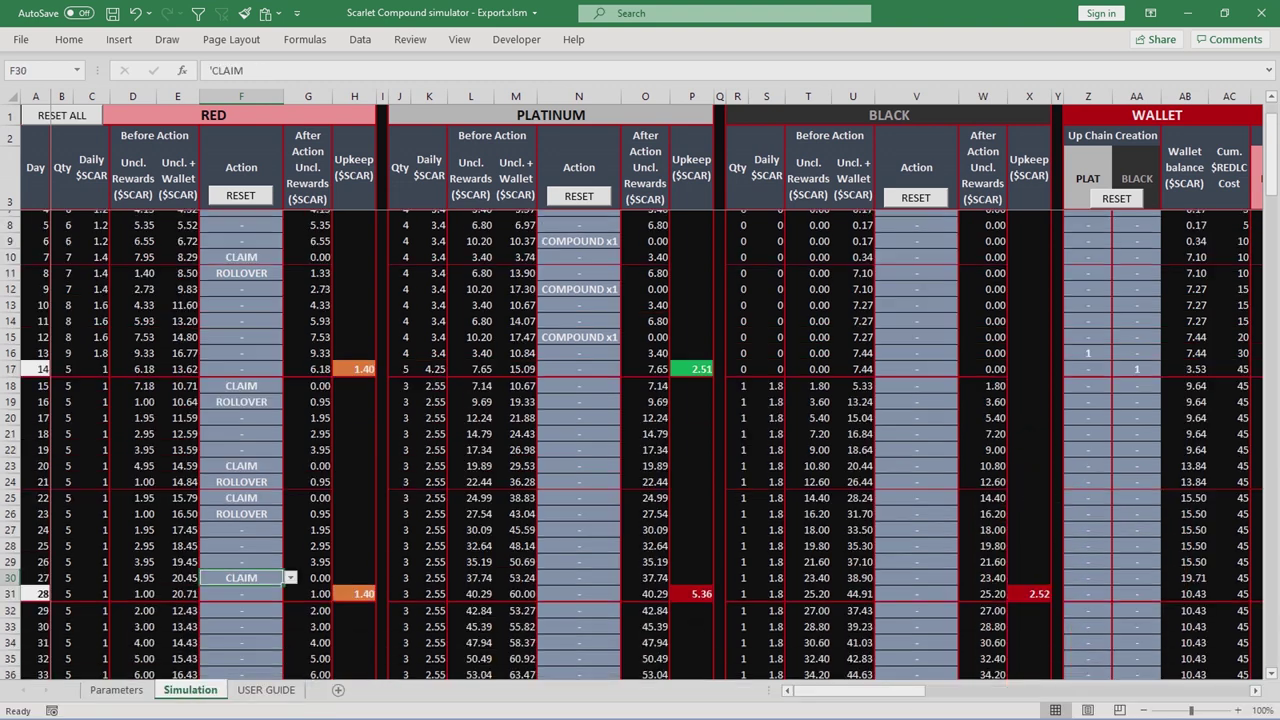
Set RED's day 28 action to ROLLOVER.
scroll(640, 440, "down", 1)
left_click(241, 571)
left_click(289, 571)
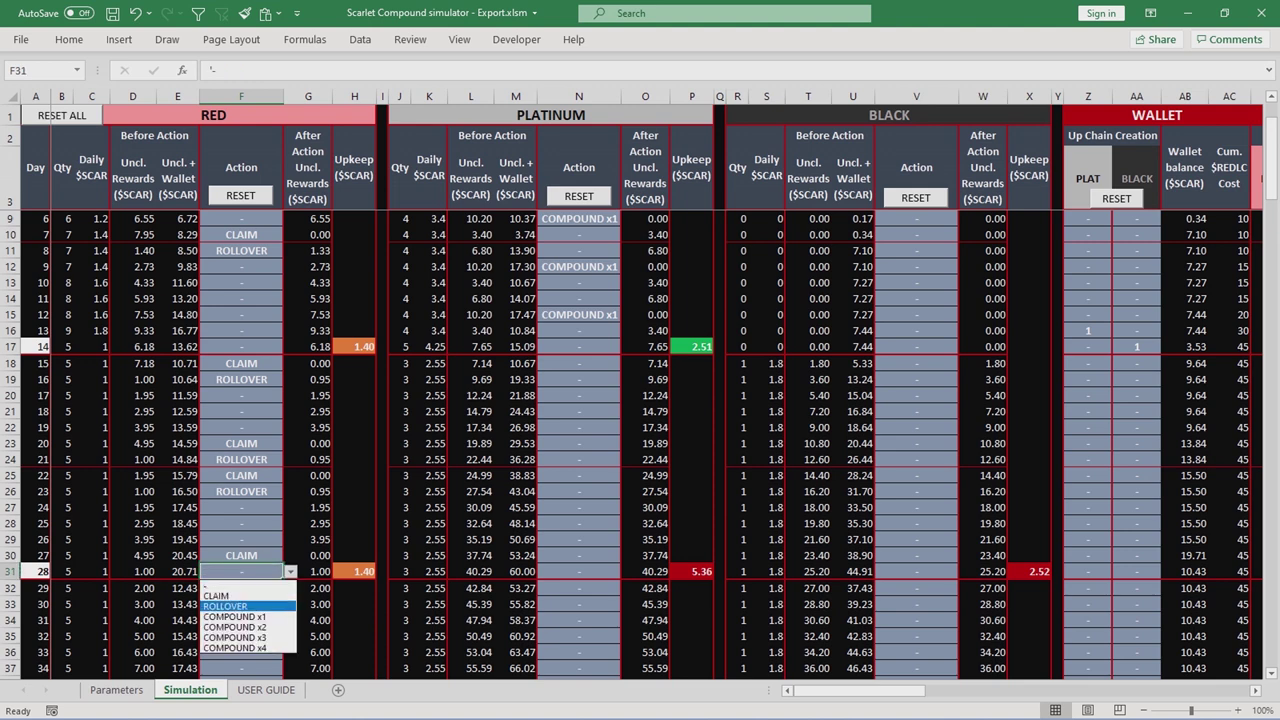
left_click(241, 596)
left_click(290, 572)
key("Down")
key("Return")
Copy RED's actions for days 15 to 28 into the PLATINUM and BLACK action columns for the same days.
left_click_drag(241, 363, 241, 571)
key("ctrl+c")
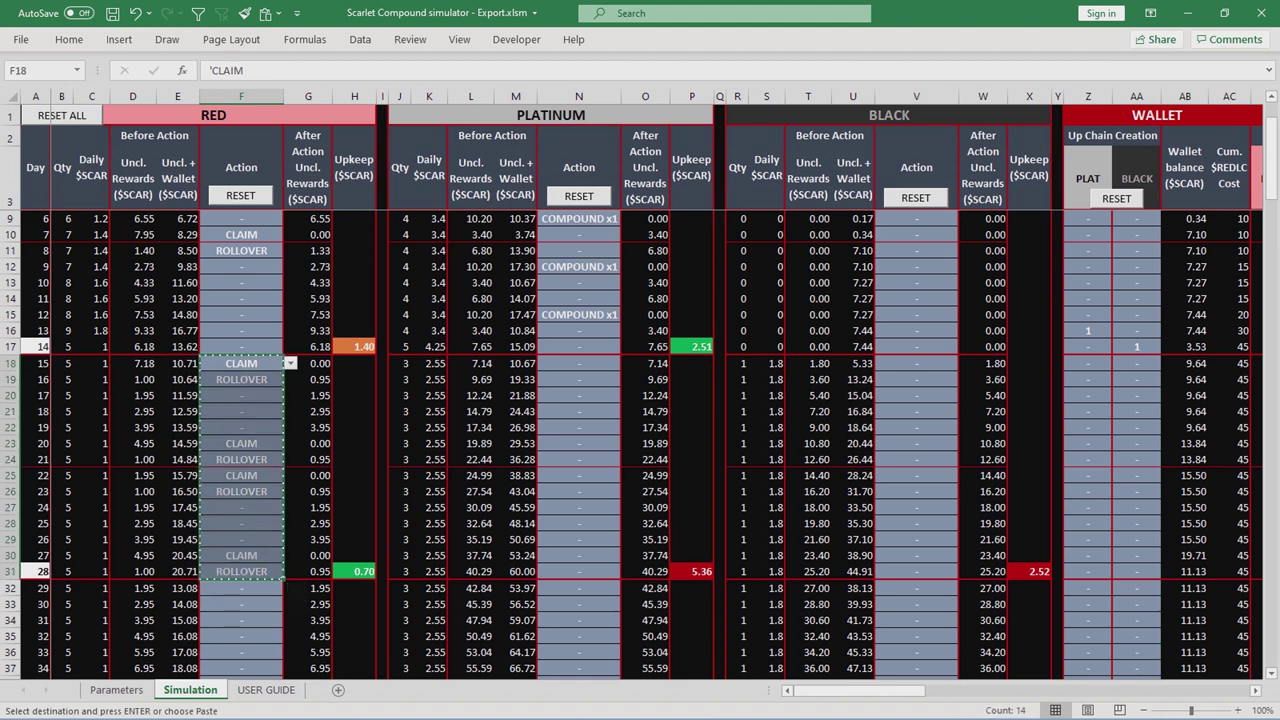
left_click_drag(579, 363, 579, 571)
key("ctrl+v")
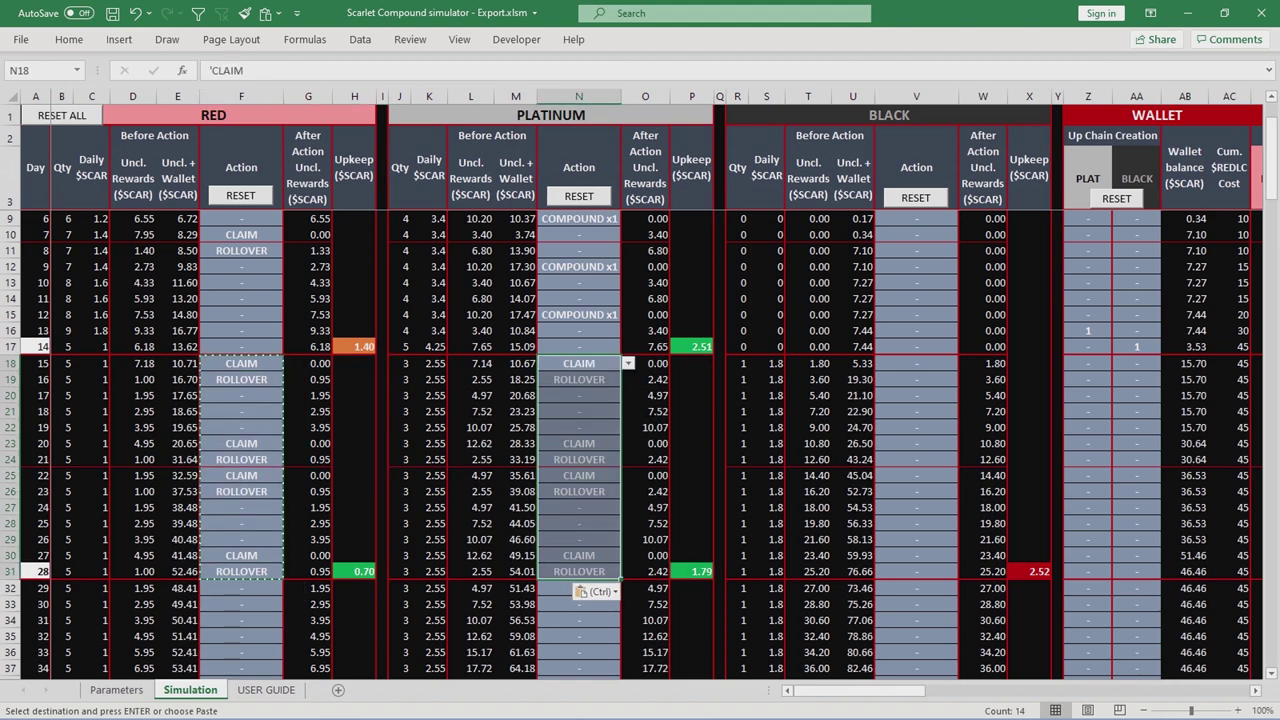
left_click(916, 363)
key("ctrl+v")
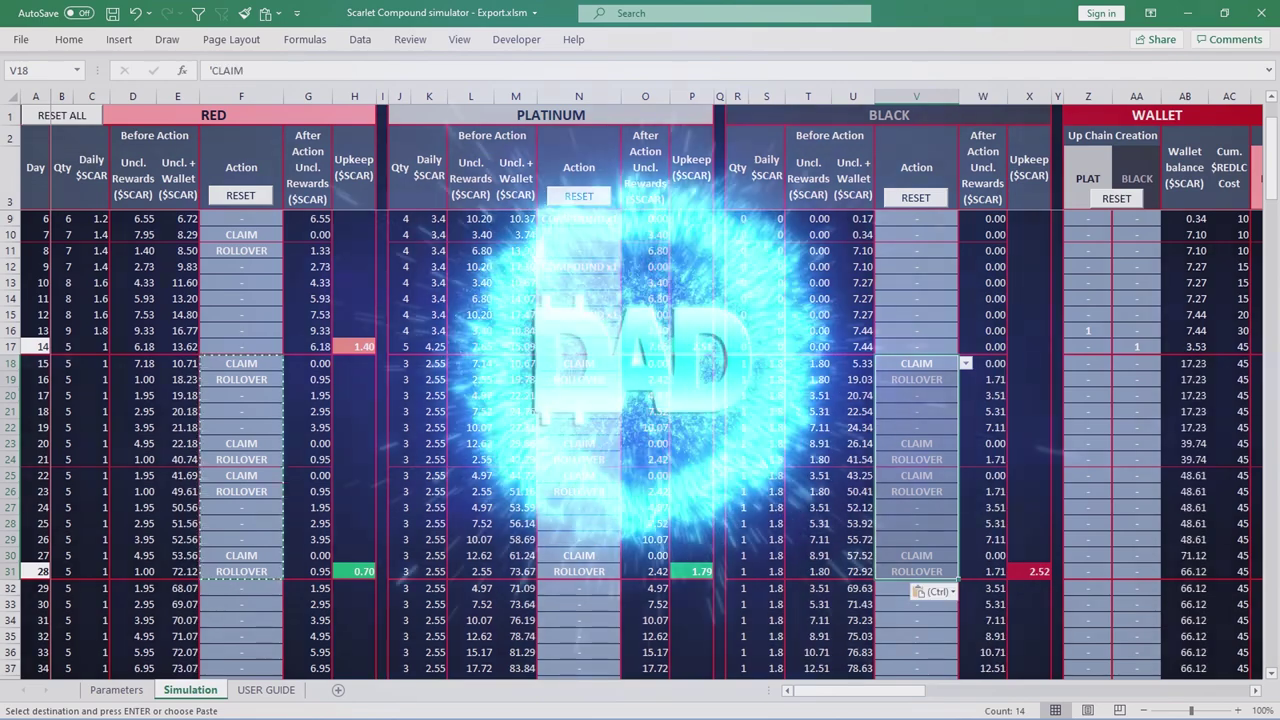